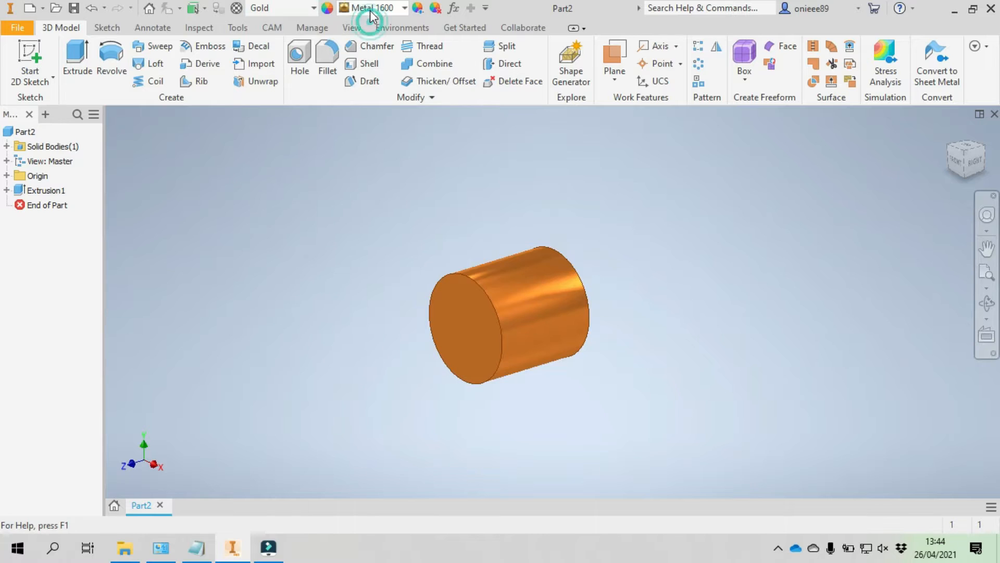
- Change the cylinder's appearance to Gold - Metal from the Inventor Material Library
left_click(371, 8)
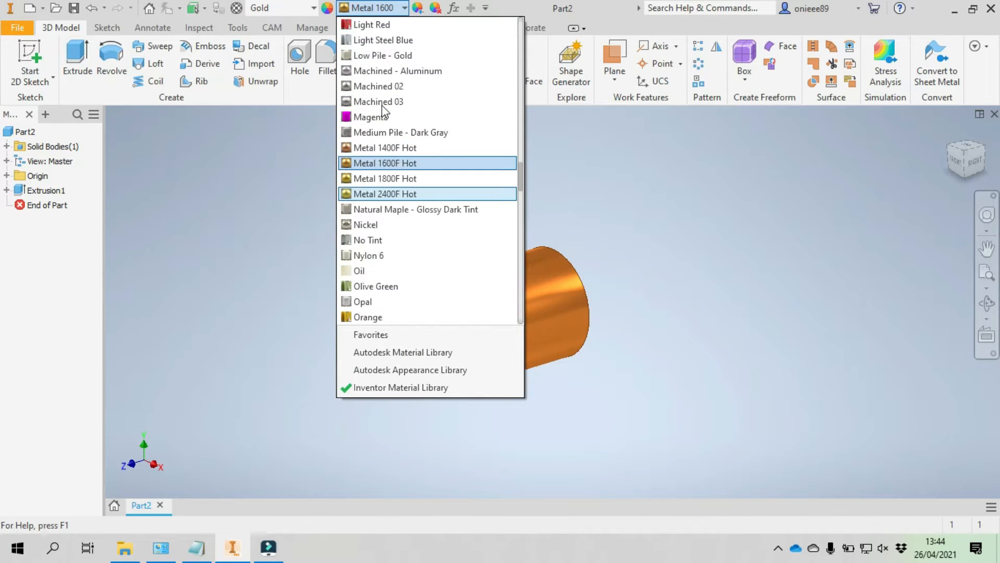
scroll(383, 108, "up", 7)
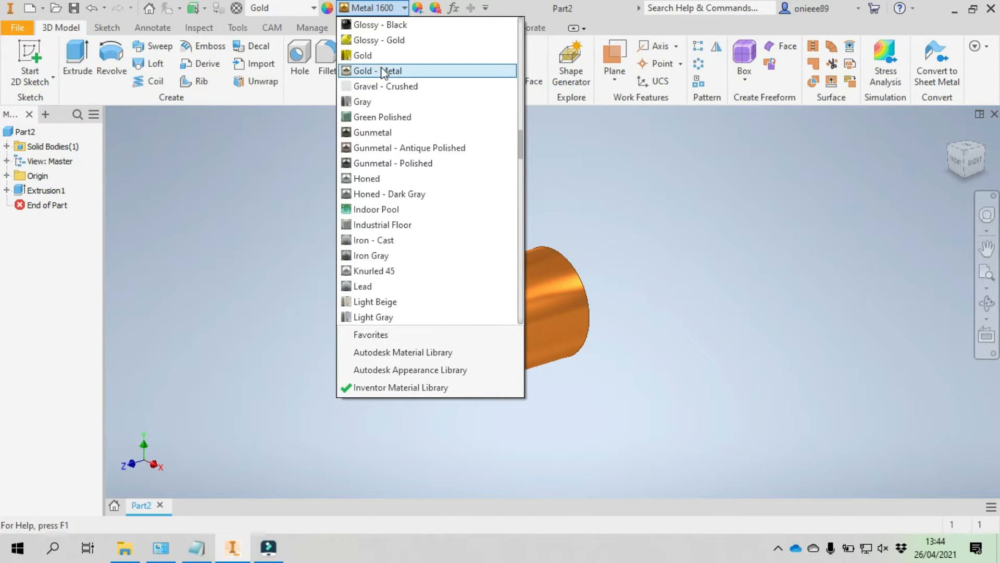
left_click(383, 71)
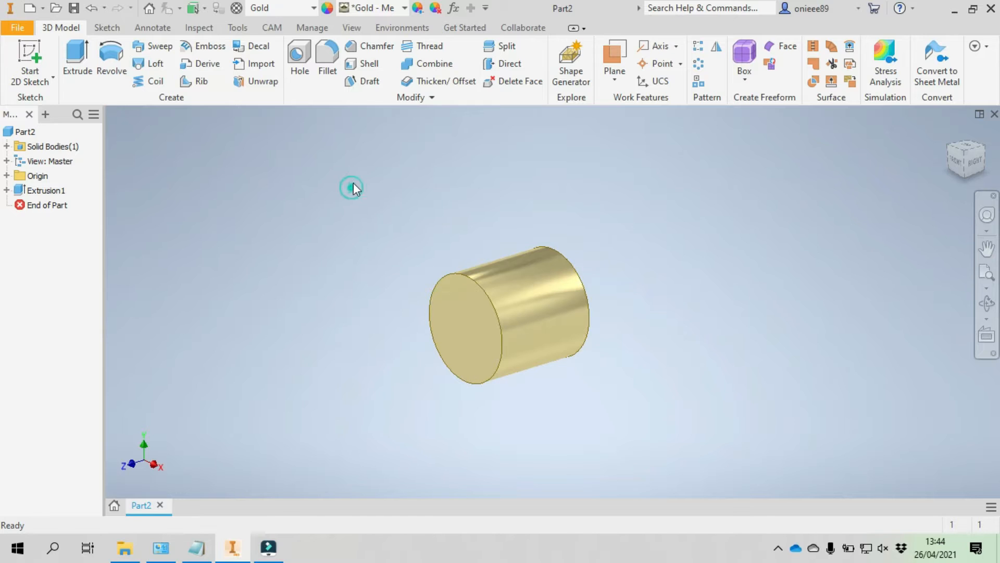
- Chamfer the circular edges at both ends of the cylinder with a distance of 1 mm
left_click(361, 50)
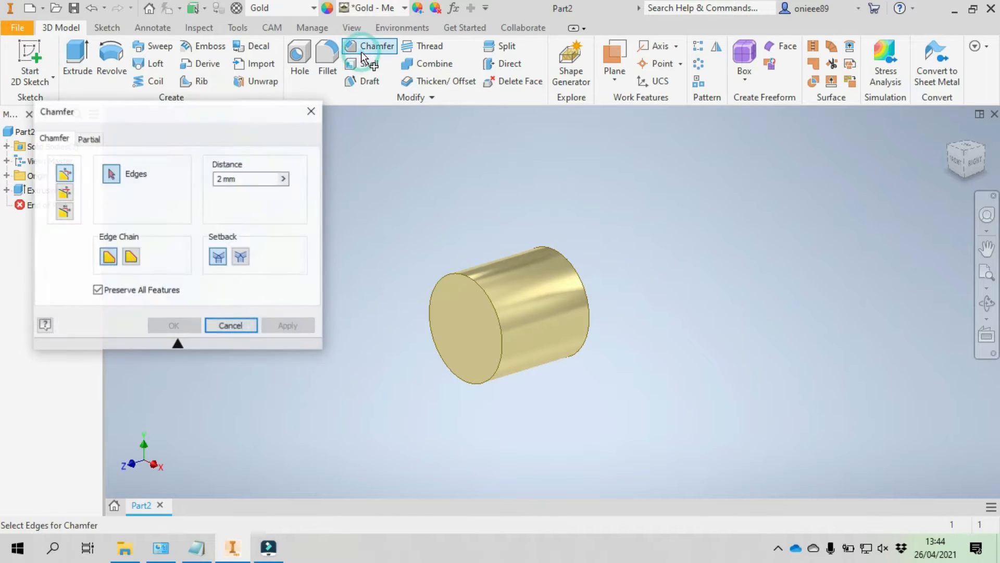
double_click(223, 178)
type("1")
left_click(461, 271)
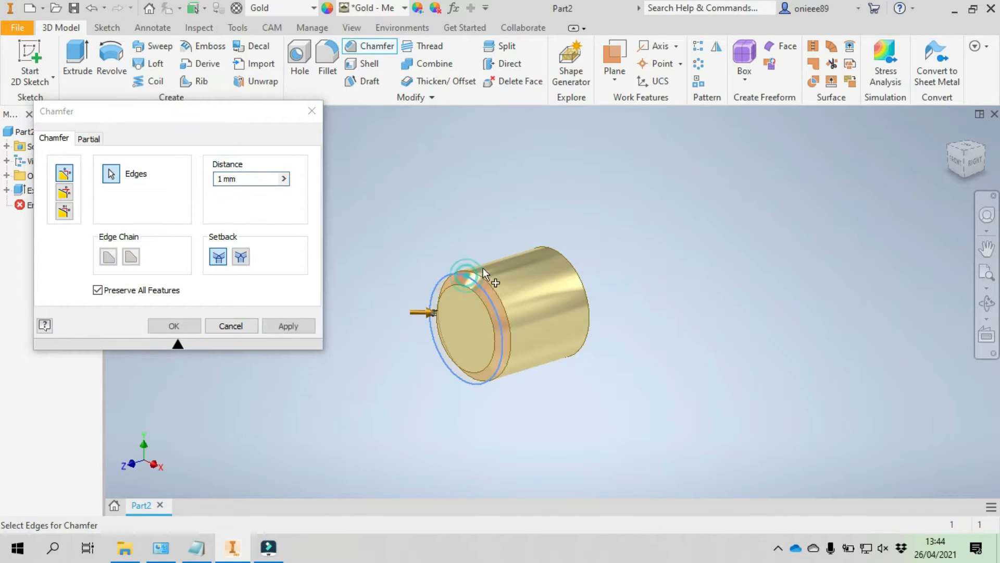
left_click(569, 265)
left_click(288, 326)
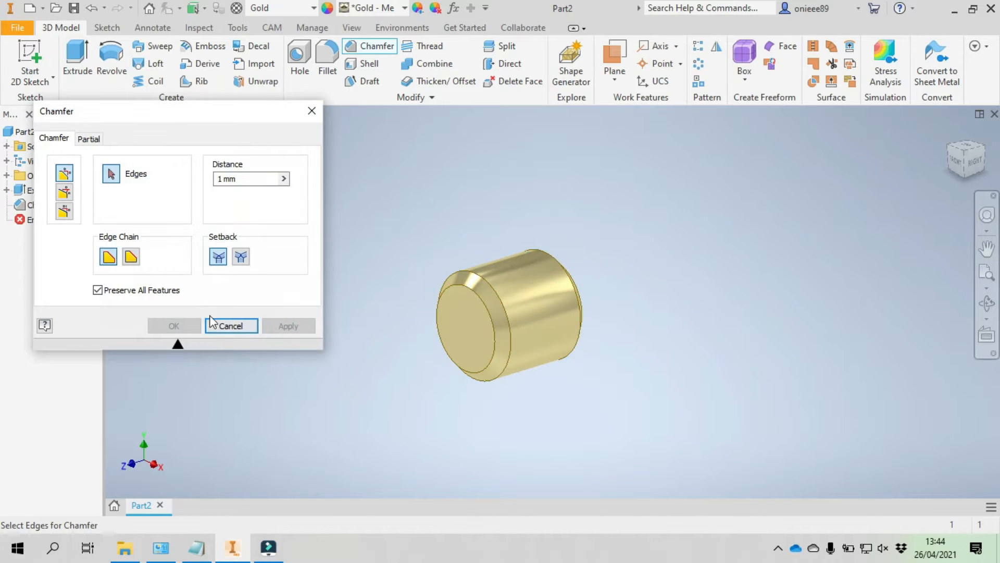
left_click(309, 111)
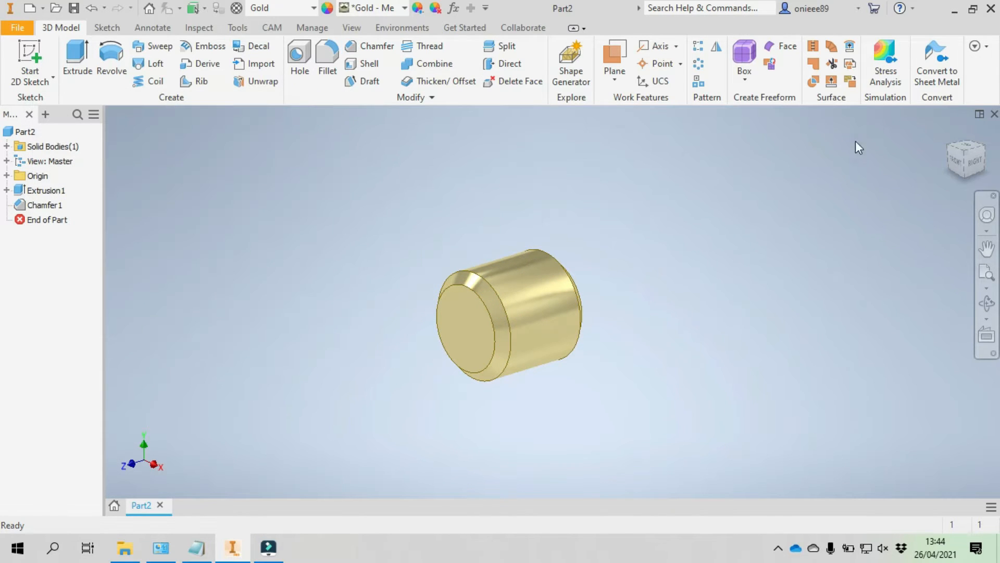
- Start a 2D sketch on the origin YZ plane and slice the graphics at the sketch plane
left_click(978, 166)
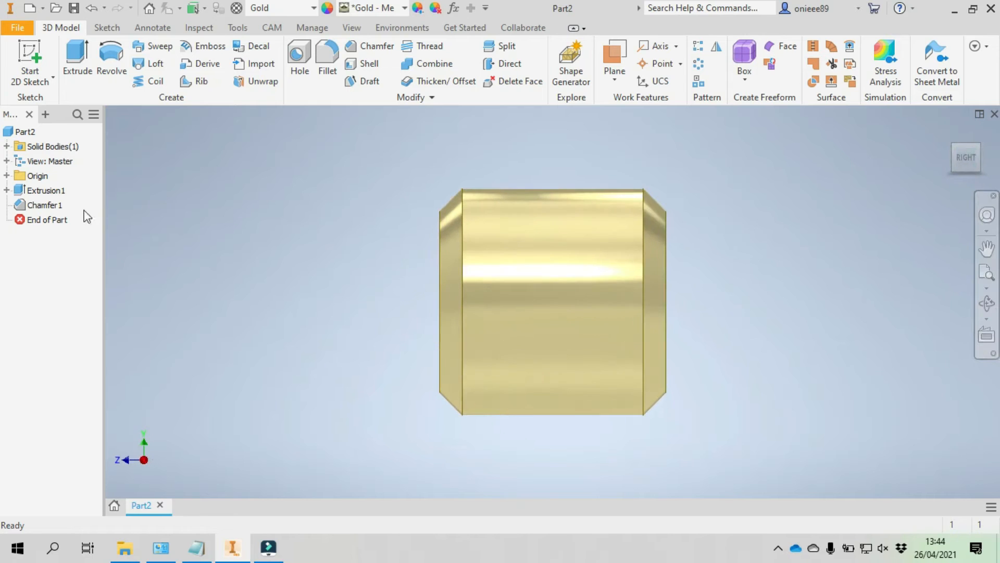
left_click(41, 73)
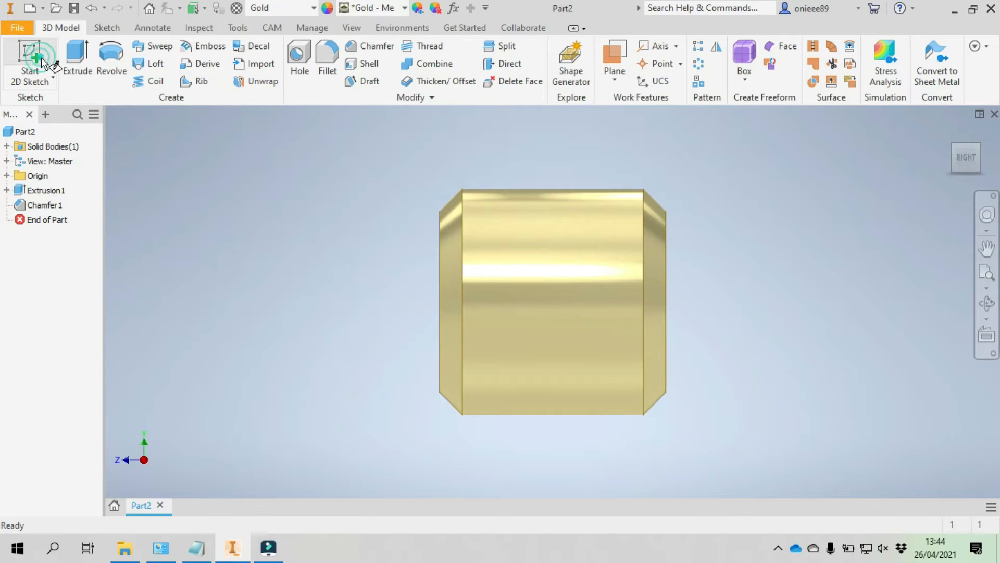
left_click(7, 175)
left_click(45, 190)
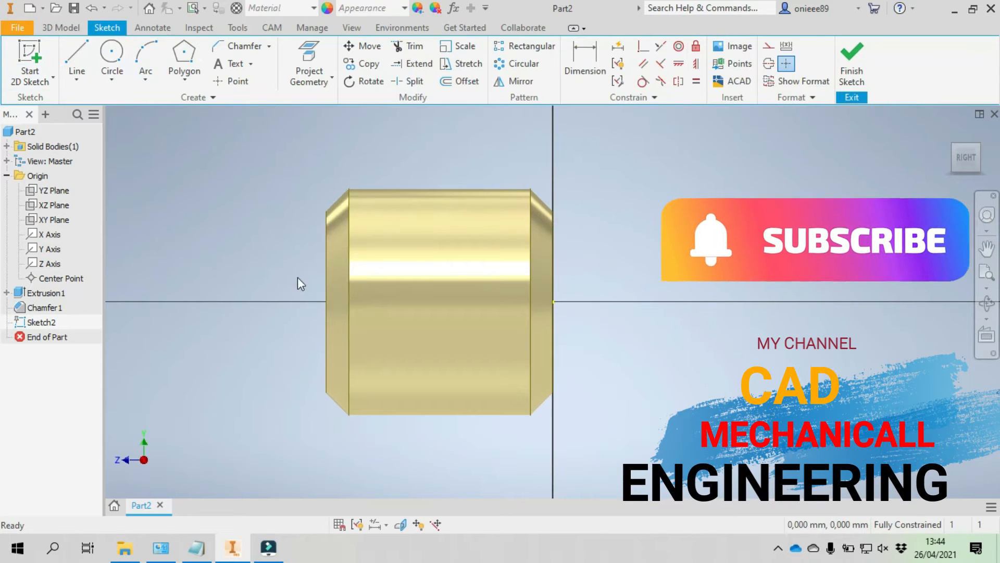
left_click(400, 525)
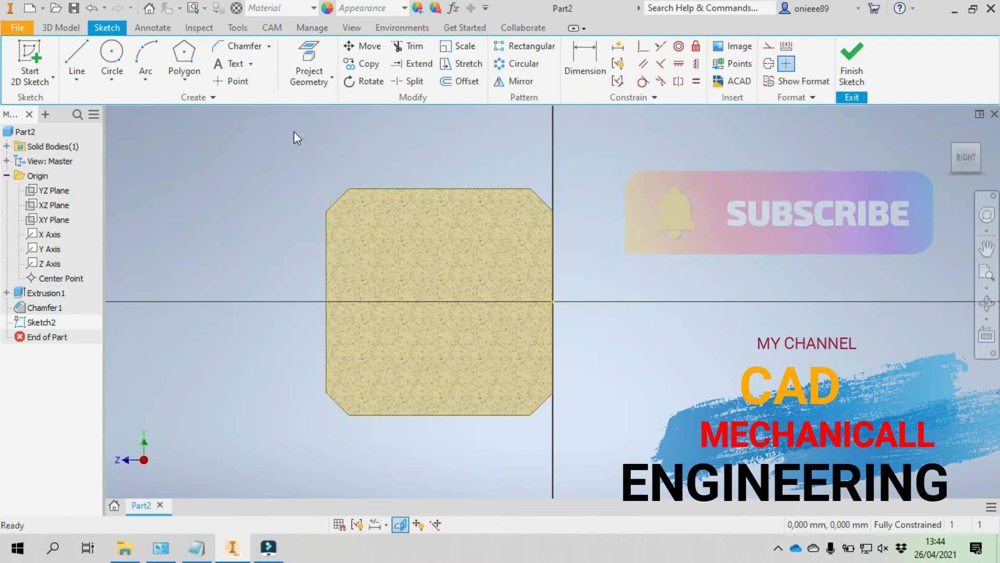
- Sketch an open three-line rectangular groove profile about 4.05 mm long and 0.86 mm deep, hanging from the section's upper edge
left_click(77, 55)
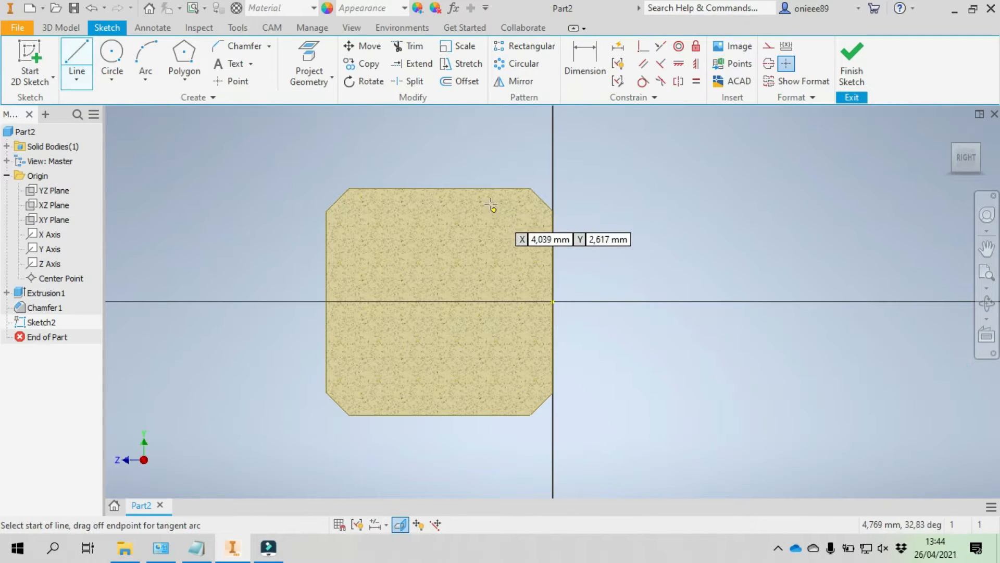
scroll(496, 177, "up", 5)
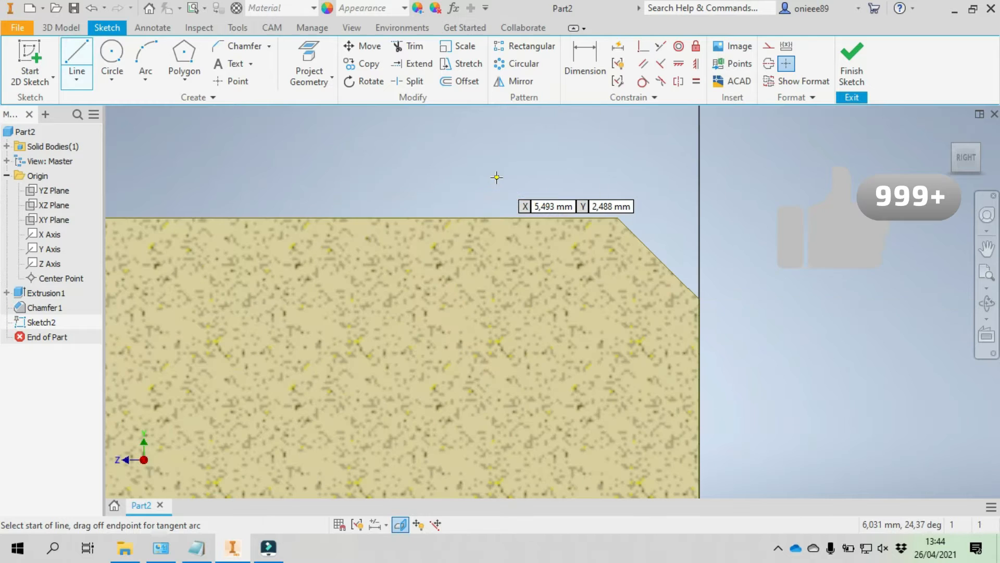
left_click(184, 224)
left_click(179, 287)
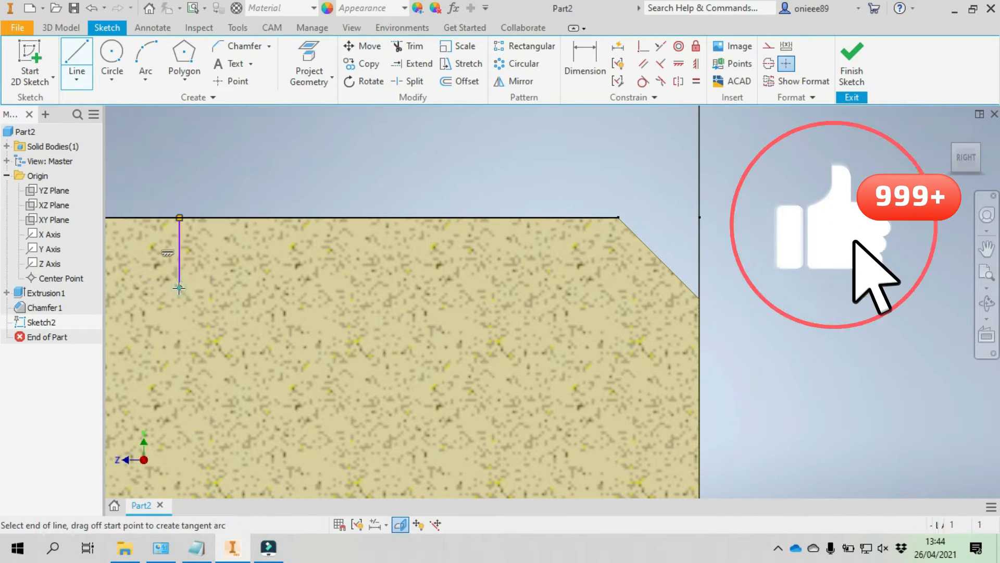
left_click(509, 287)
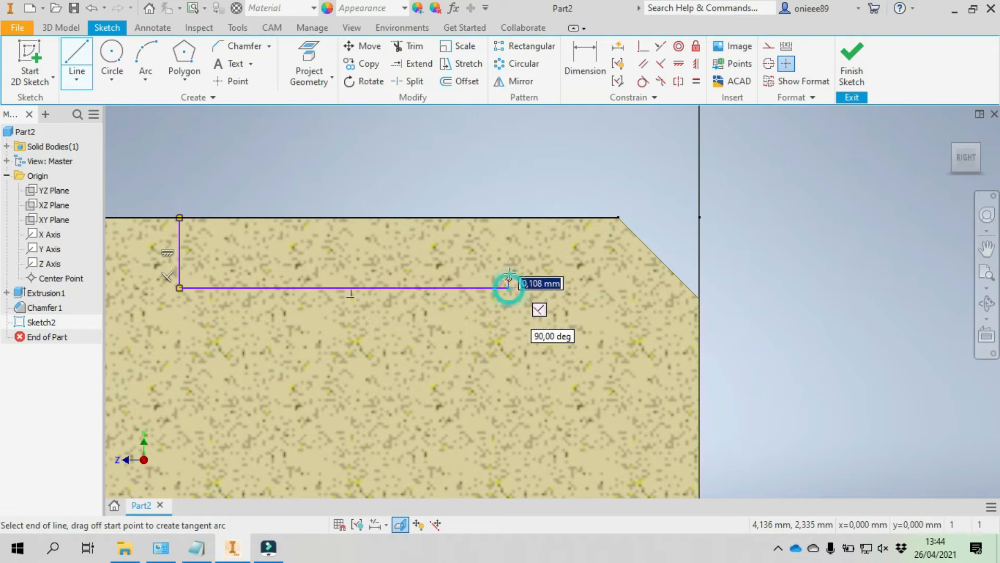
left_click(510, 217)
right_click(468, 137)
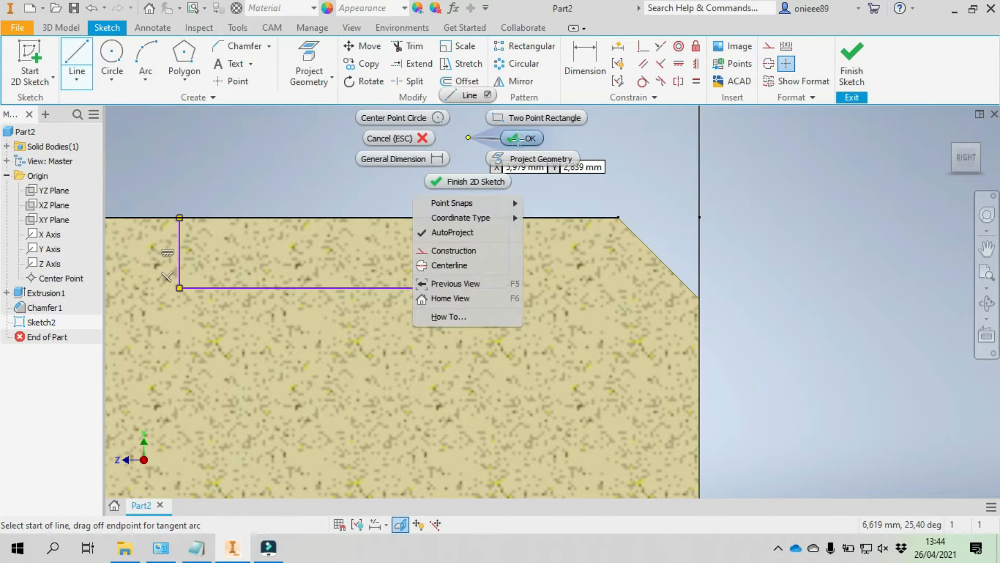
left_click(517, 139)
- Dimension the groove's right wall 2 mm from the right end of the section's upper edge
scroll(523, 154, "down", 5)
left_click(576, 74)
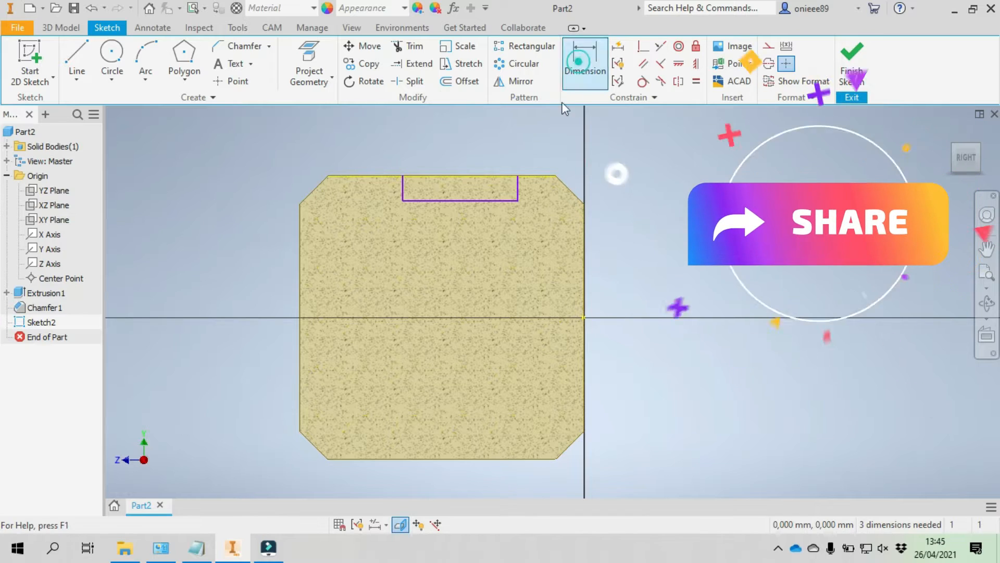
left_click(521, 185)
left_click(556, 177)
left_click(558, 154)
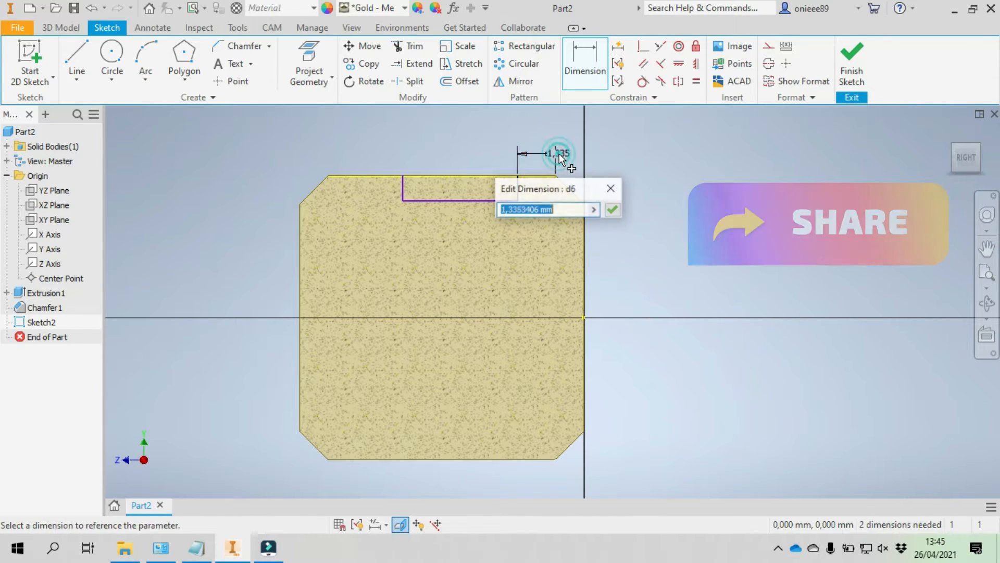
type("2")
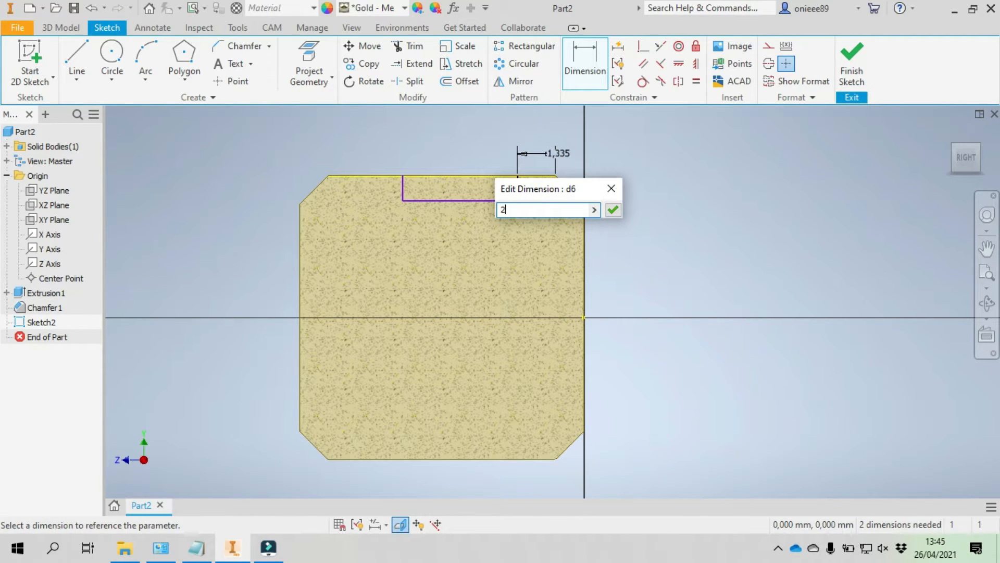
left_click(613, 209)
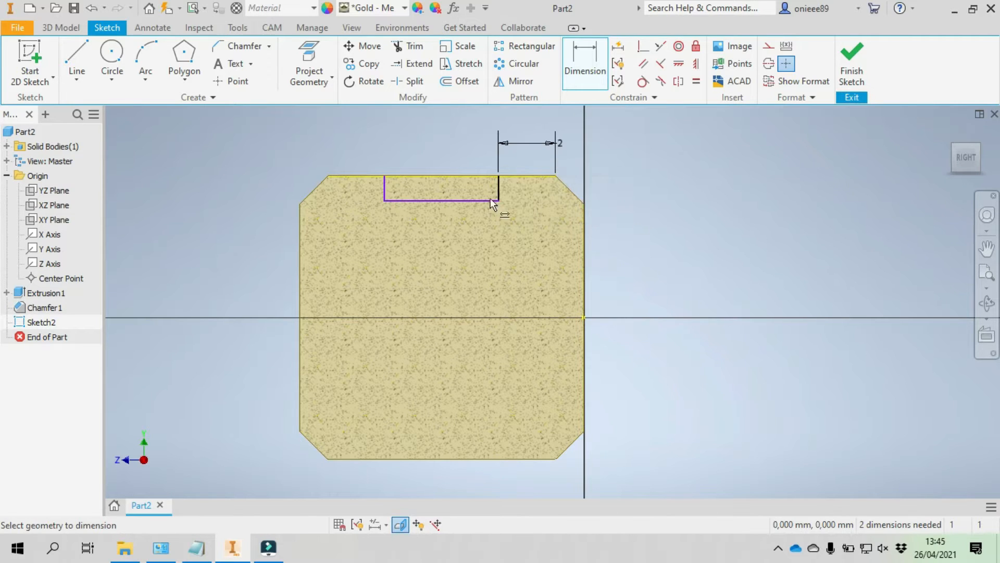
- Dimension the groove's left wall 2 mm from the left end of the section's upper edge
left_click(388, 189)
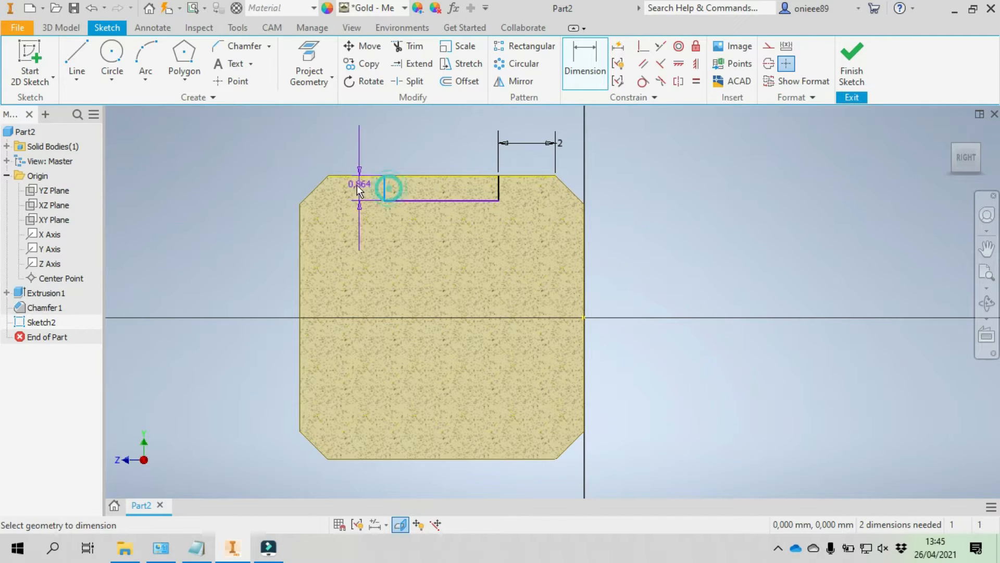
left_click(331, 176)
left_click(331, 155)
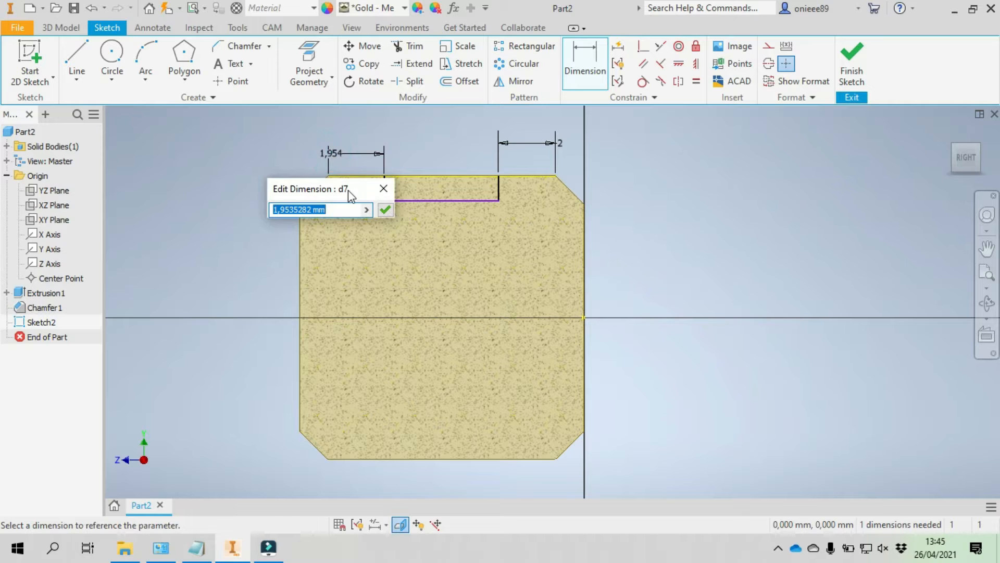
type("2")
left_click(386, 210)
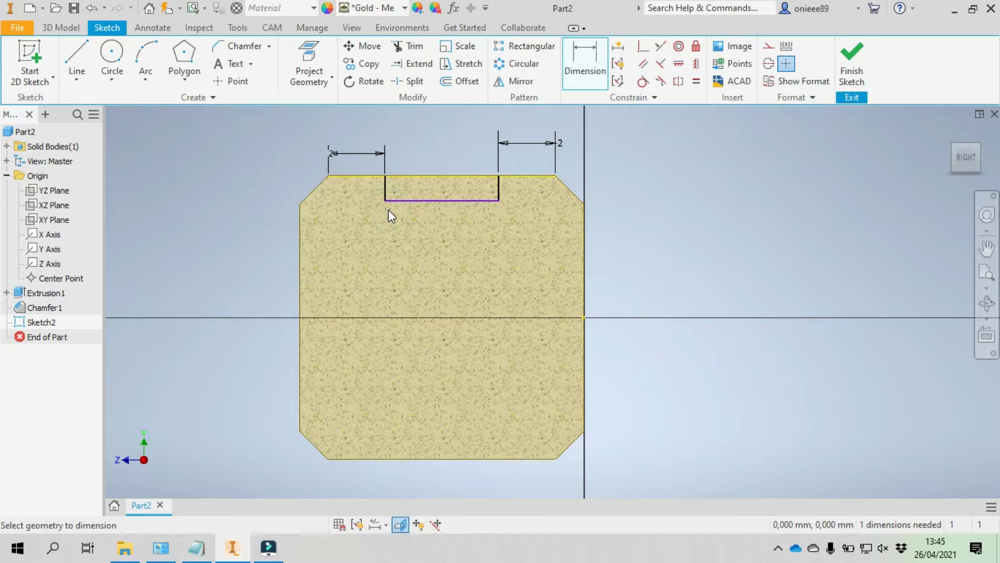
- Chamfer both lower corners of the groove profile with a 2D chamfer distance of 0.1 mm
left_click(238, 48)
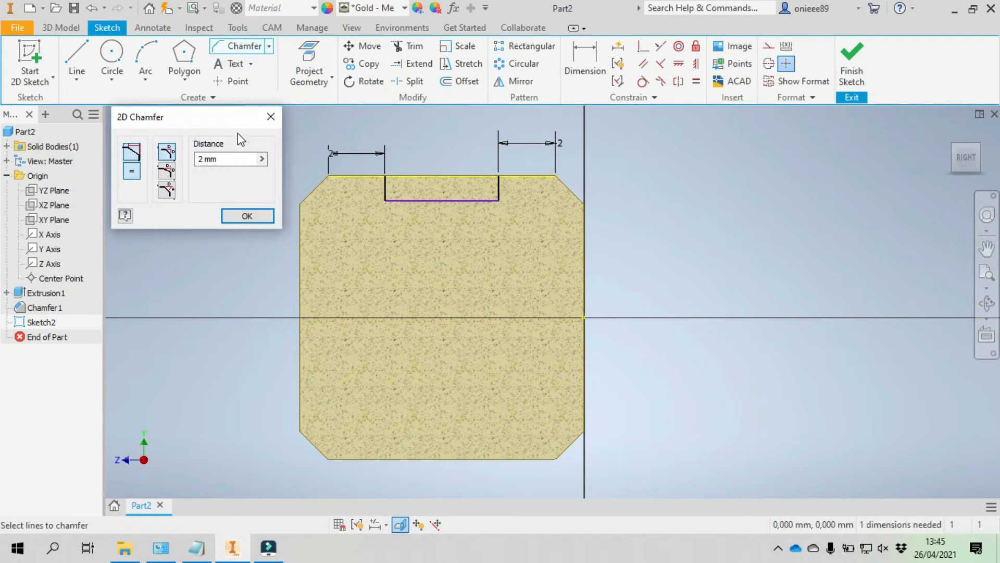
double_click(201, 159)
left_click(390, 200)
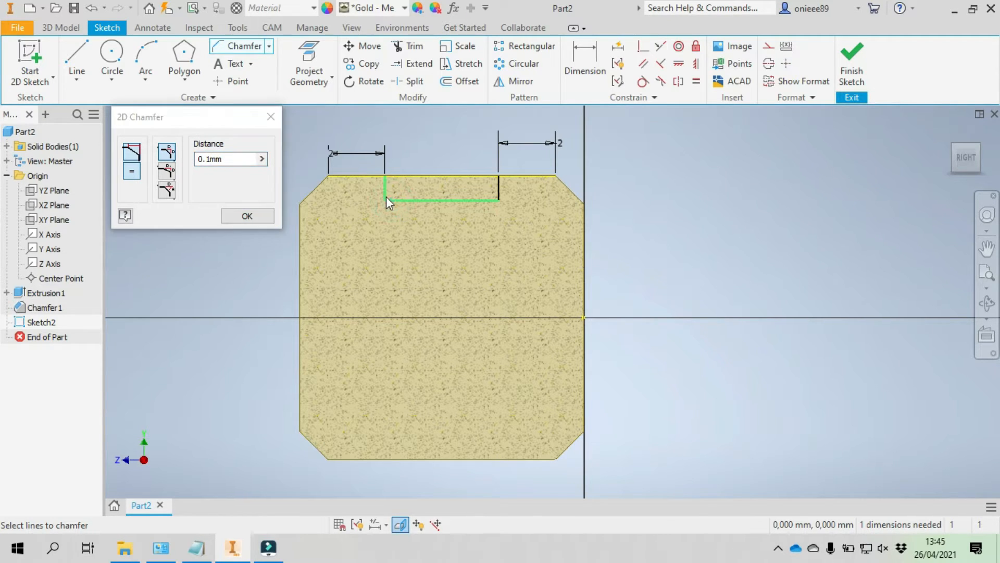
left_click(386, 196)
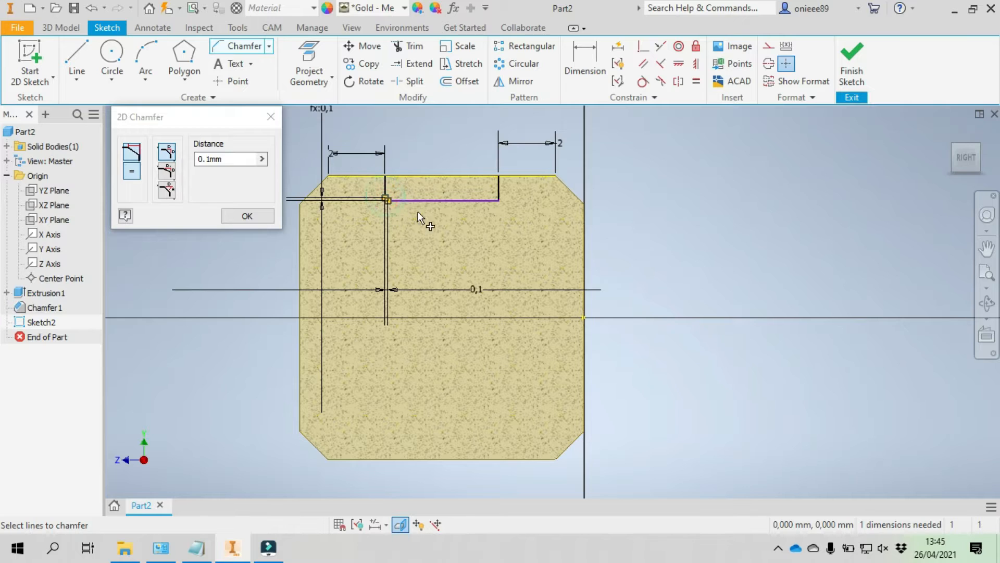
left_click(492, 199)
left_click(247, 216)
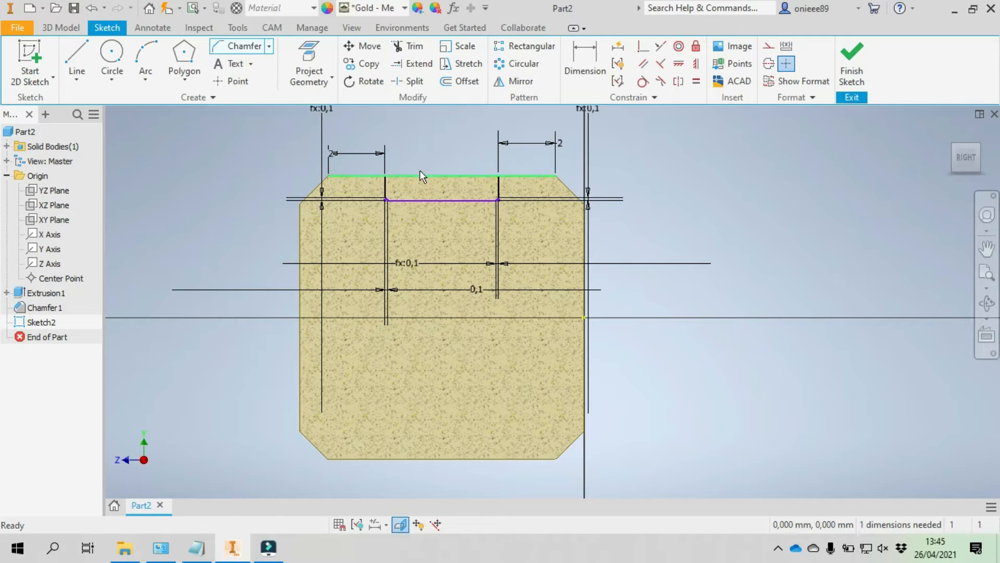
- Draw a 45-degree line about 0.7 mm long from the groove's left wall up to the section's upper edge
scroll(423, 175, "up", 5)
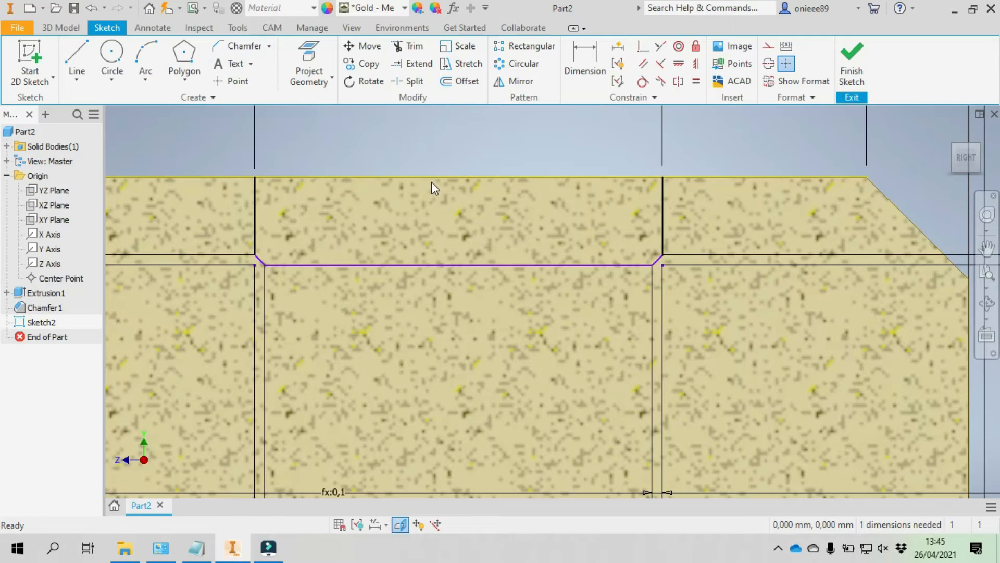
left_click(76, 58)
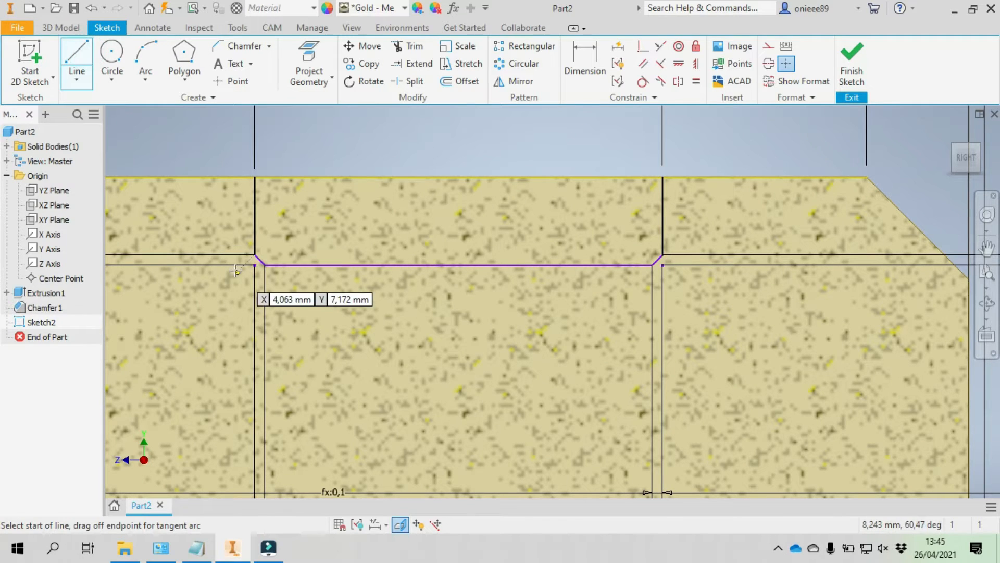
left_click(255, 228)
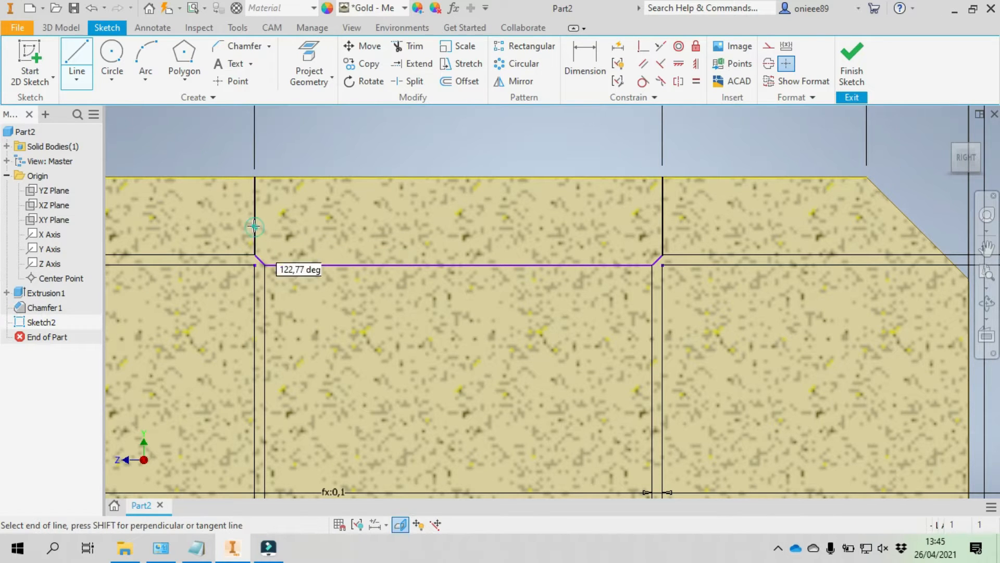
double_click(204, 177)
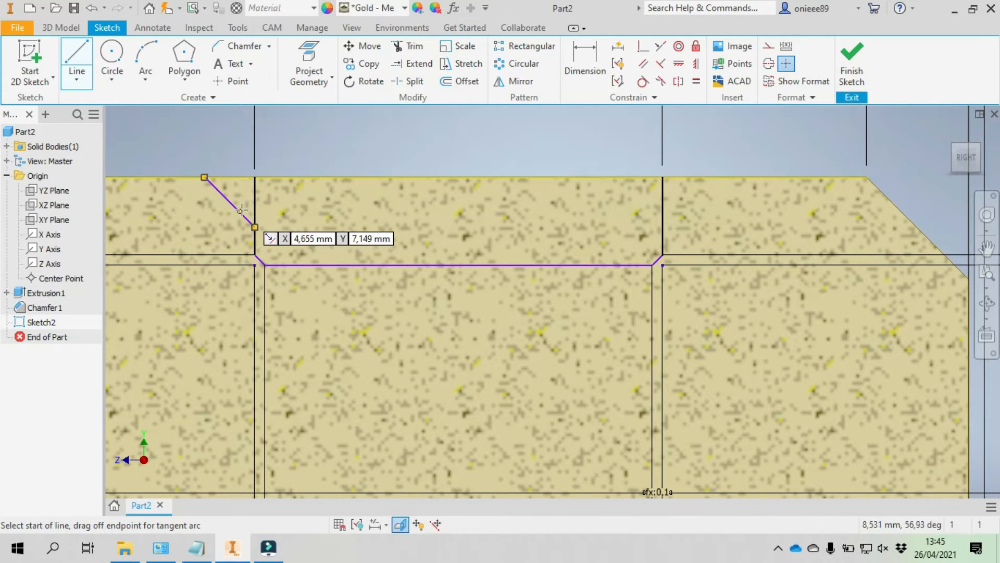
- Dimension the angle between the groove's left wall and the slanted line at 45 degrees
left_click(581, 68)
left_click(254, 196)
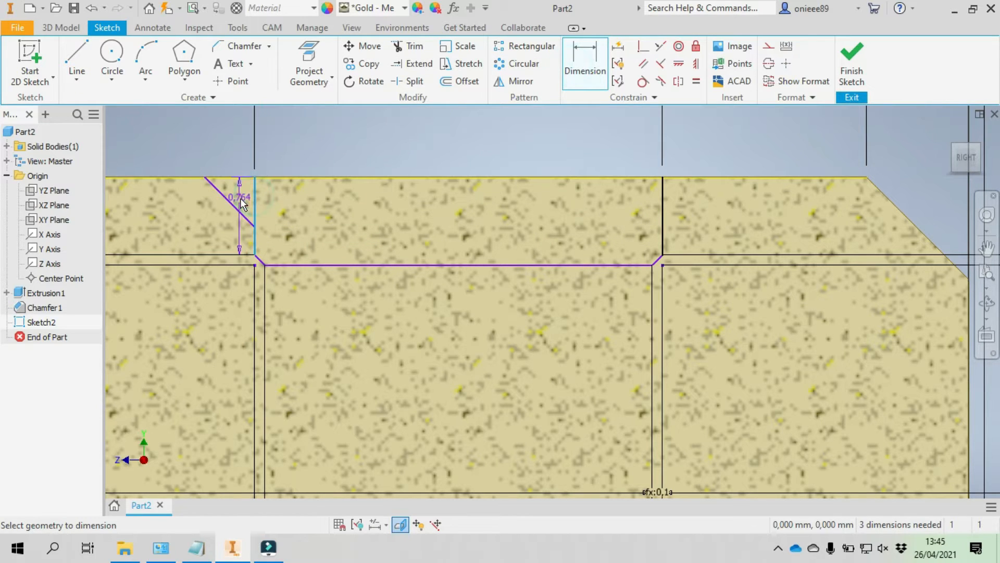
left_click(229, 201)
left_click(209, 155)
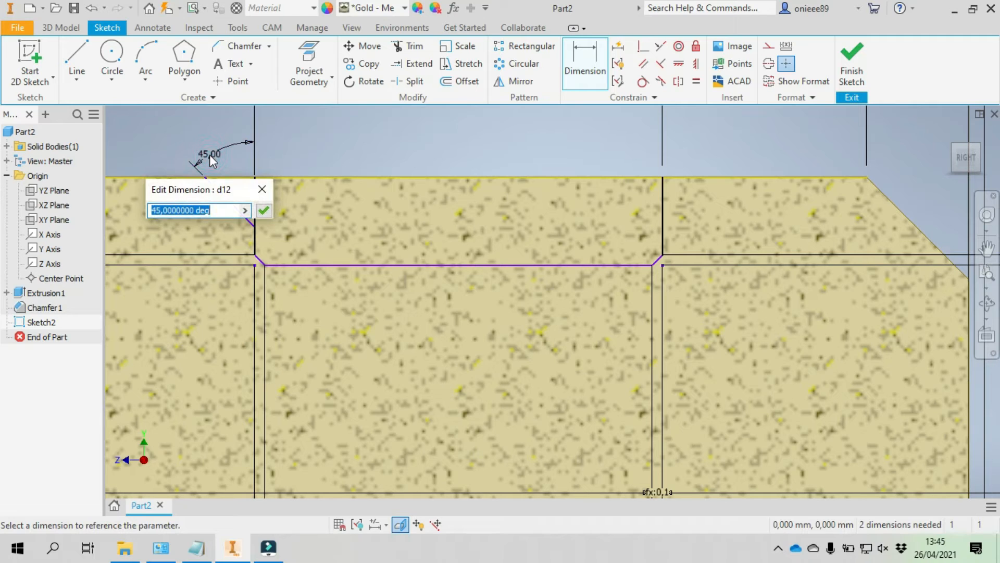
type("45")
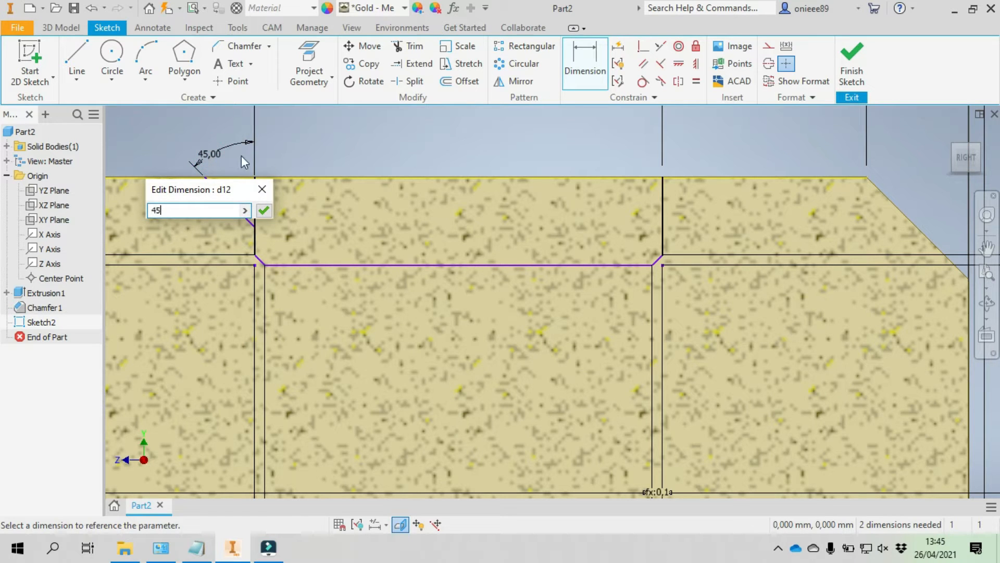
left_click(264, 209)
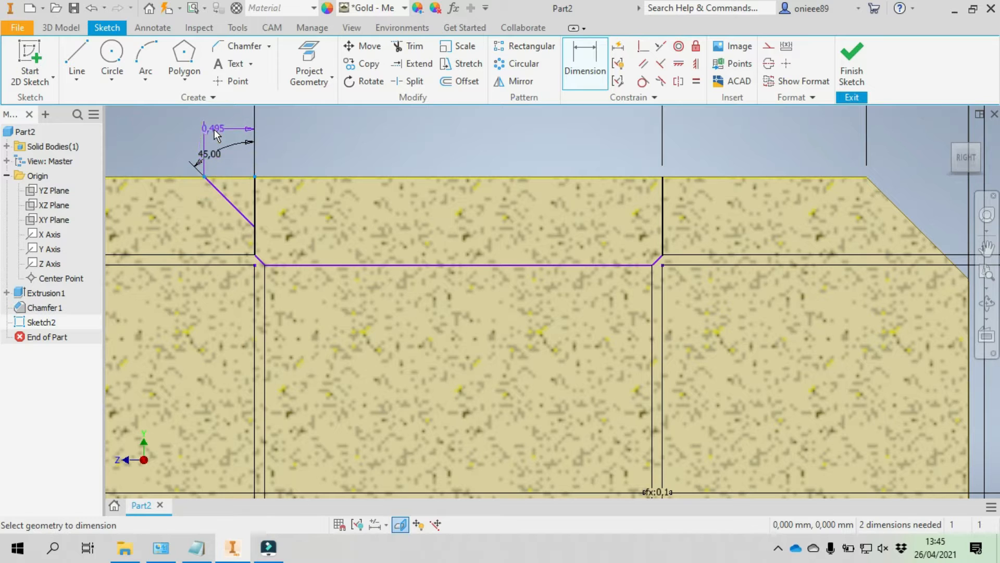
- Dimension the horizontal distance from the slanted line's upper end to the groove's left wall as 0.25 mm
left_click(214, 129)
type("0.25")
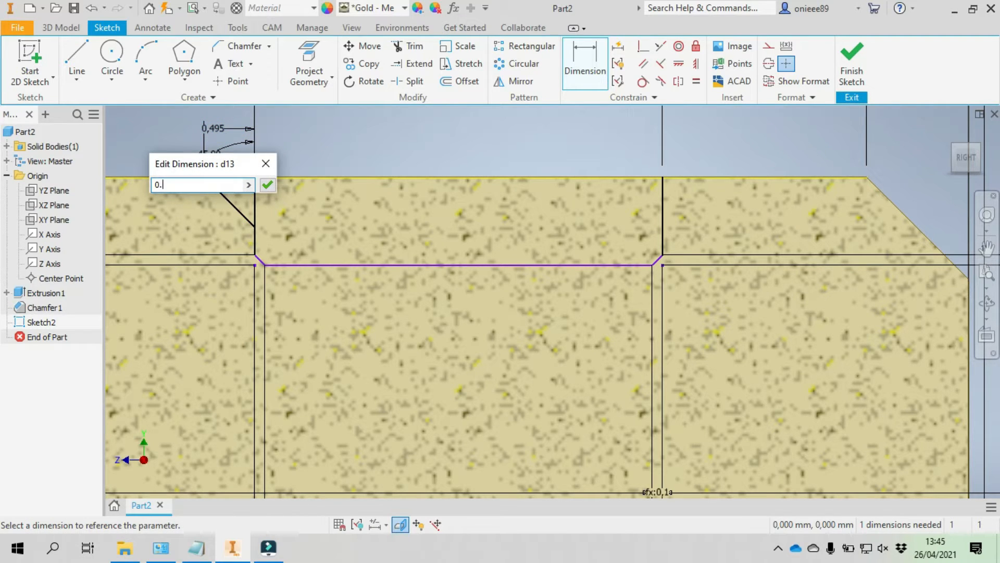
left_click(271, 187)
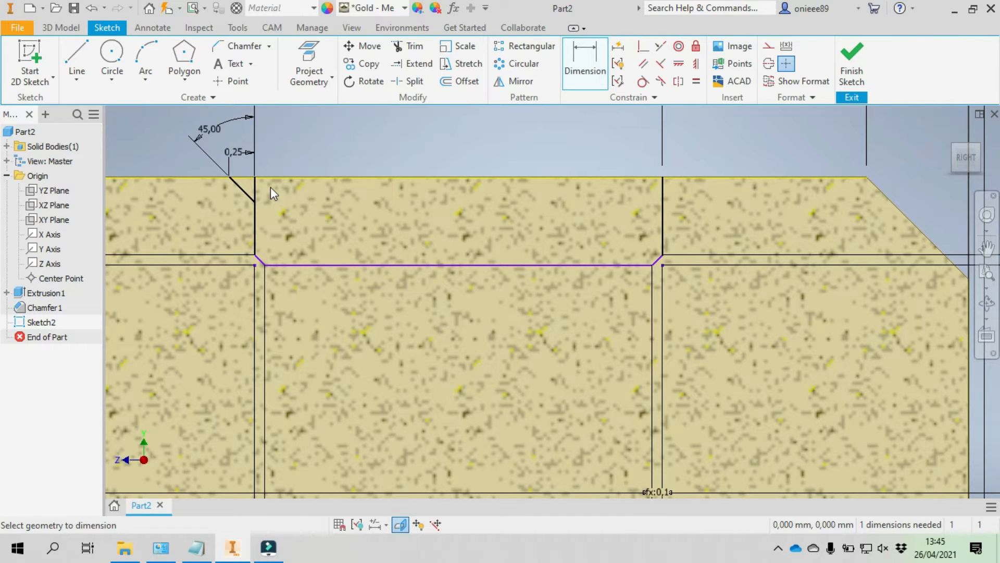
- Dimension the groove's depth from the section's upper edge to the groove floor as 0.6 mm
left_click(304, 265)
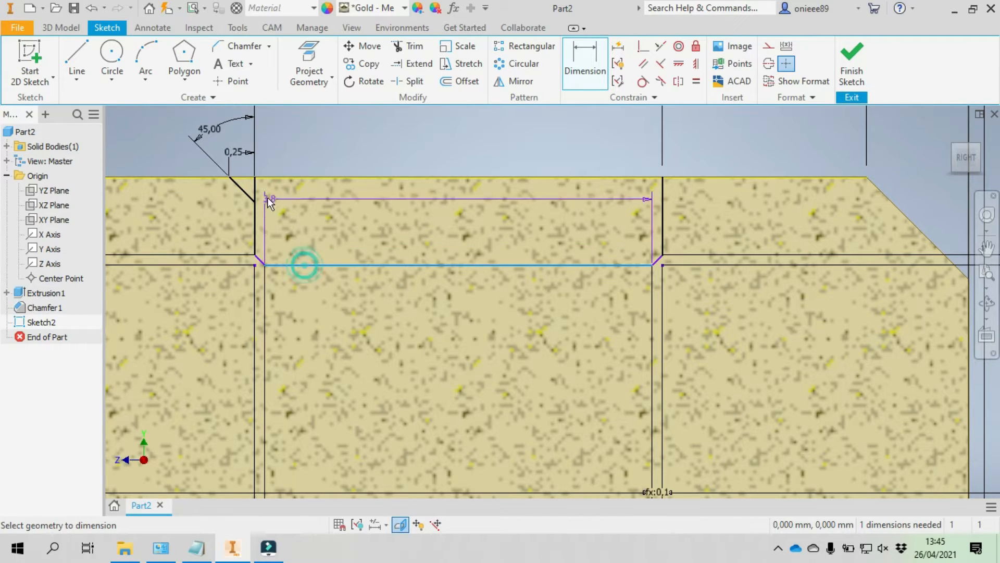
left_click(255, 183)
left_click(315, 202)
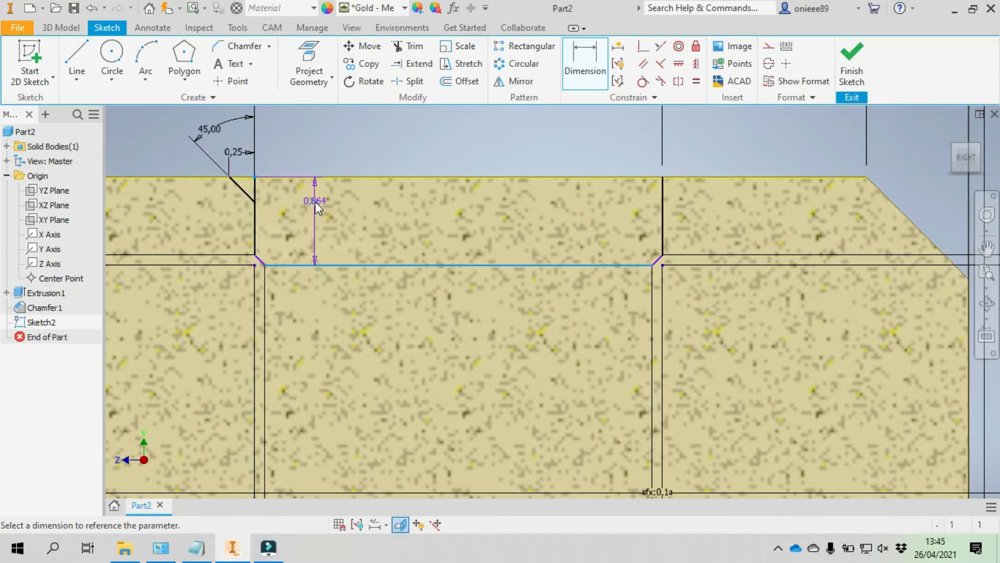
type("0")
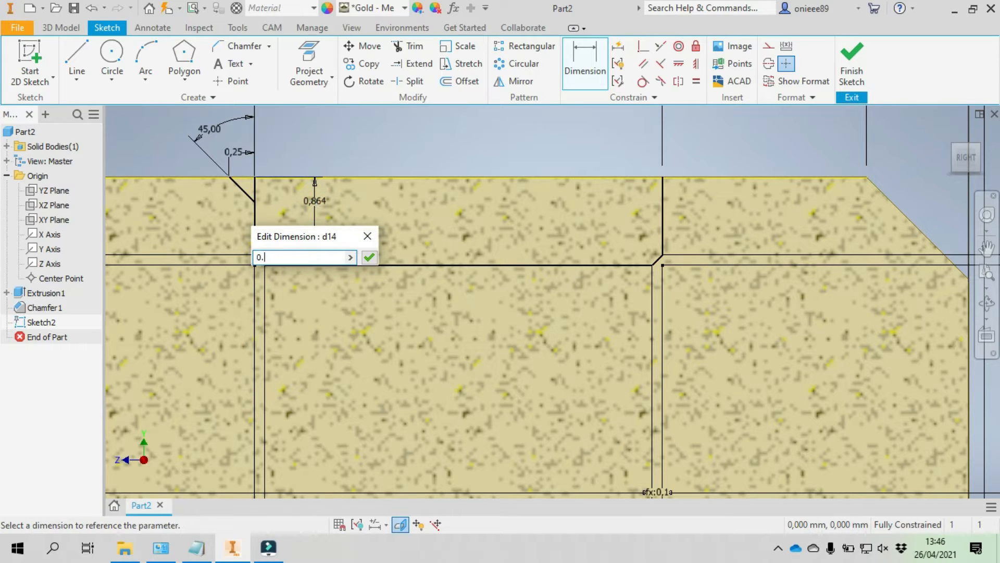
type(".6")
left_click(376, 262)
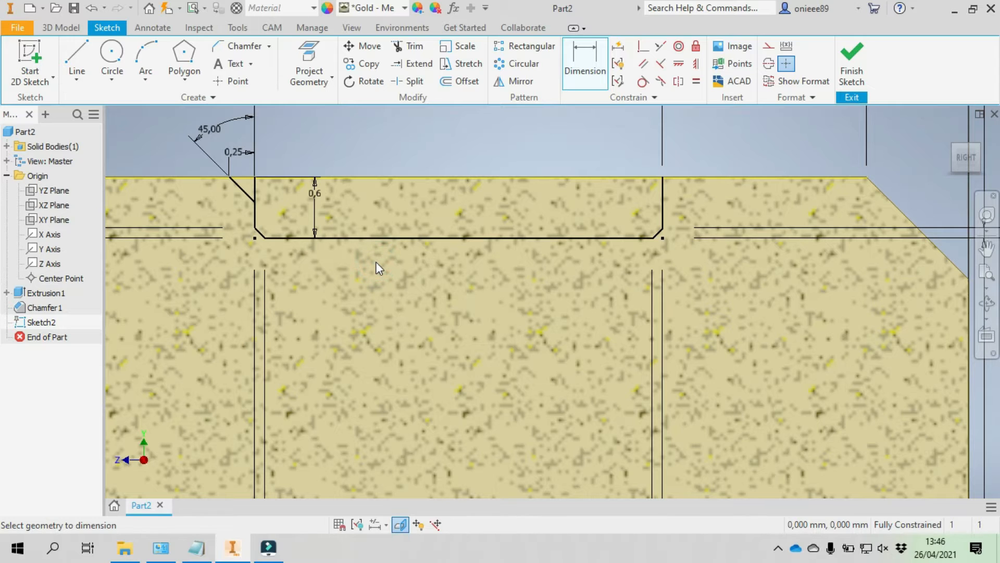
- Draw a vertical construction line from the midpoint of the groove floor up past the section's upper edge
left_click(76, 57)
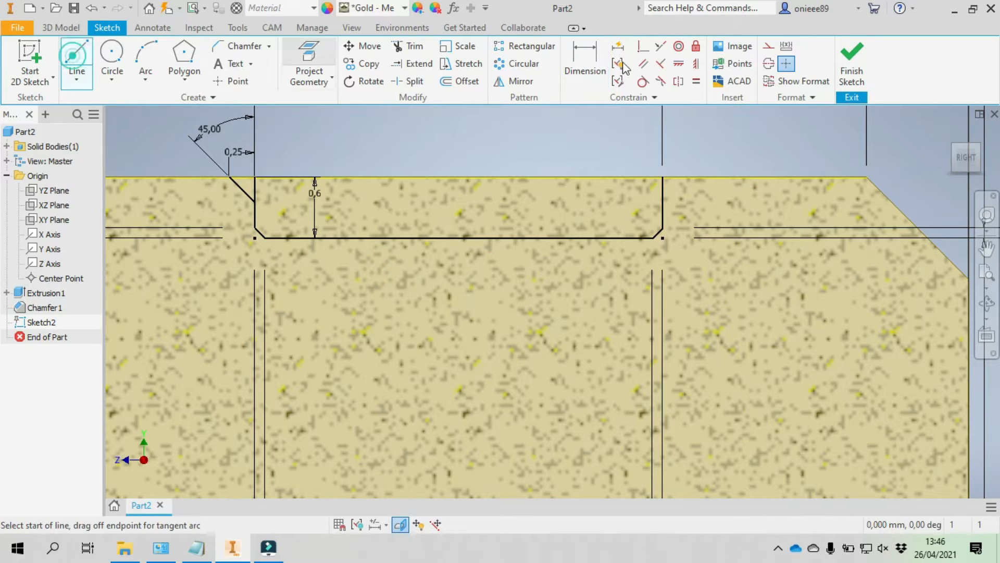
left_click(768, 46)
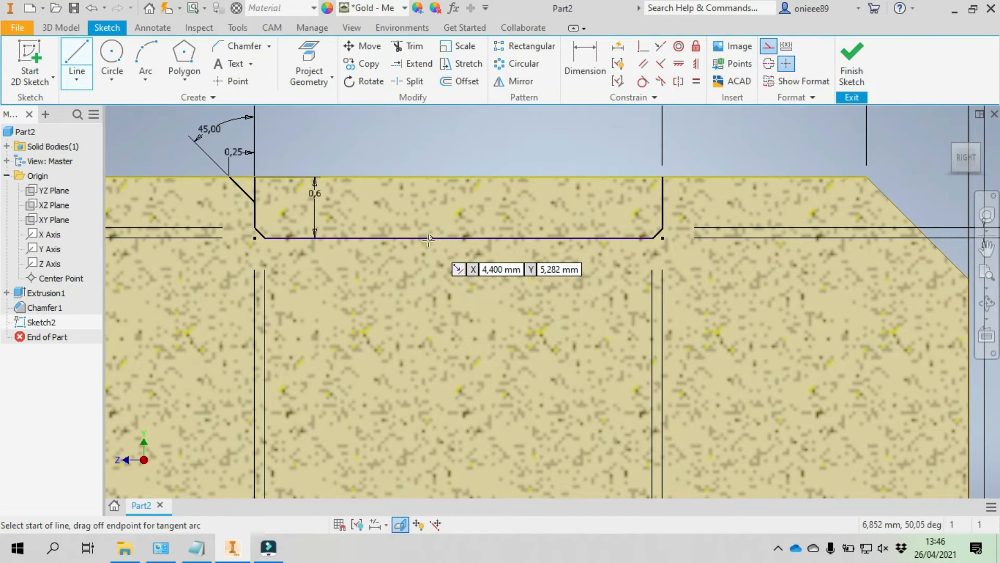
left_click(459, 238)
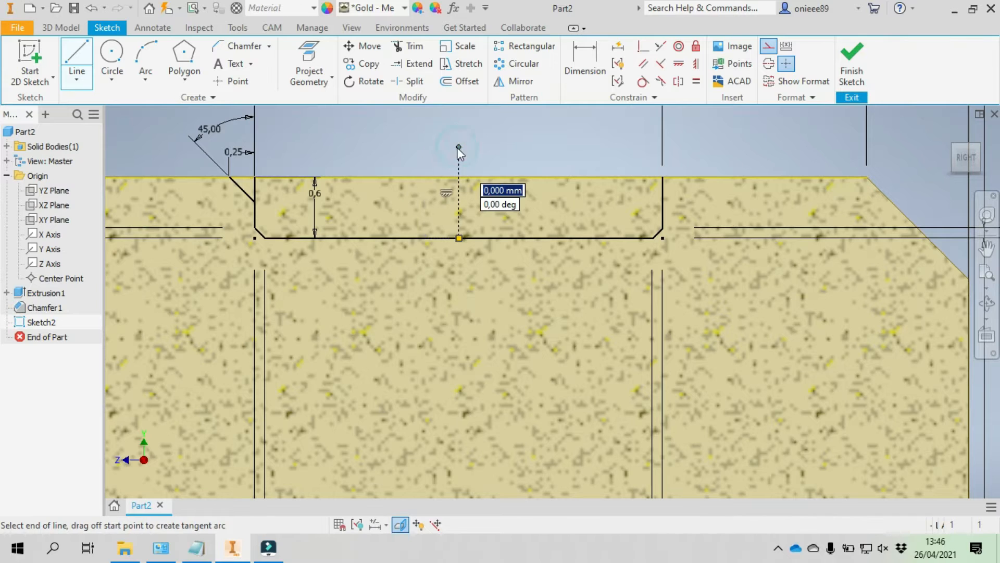
right_click(458, 151)
left_click(493, 148)
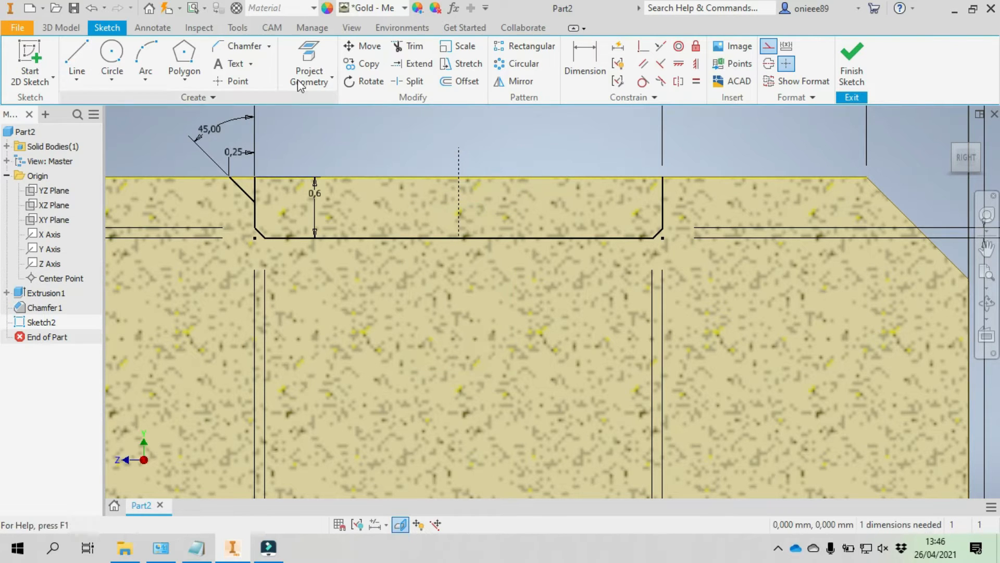
- Mirror the slanted line at the groove's left wall about the vertical construction line
left_click(515, 81)
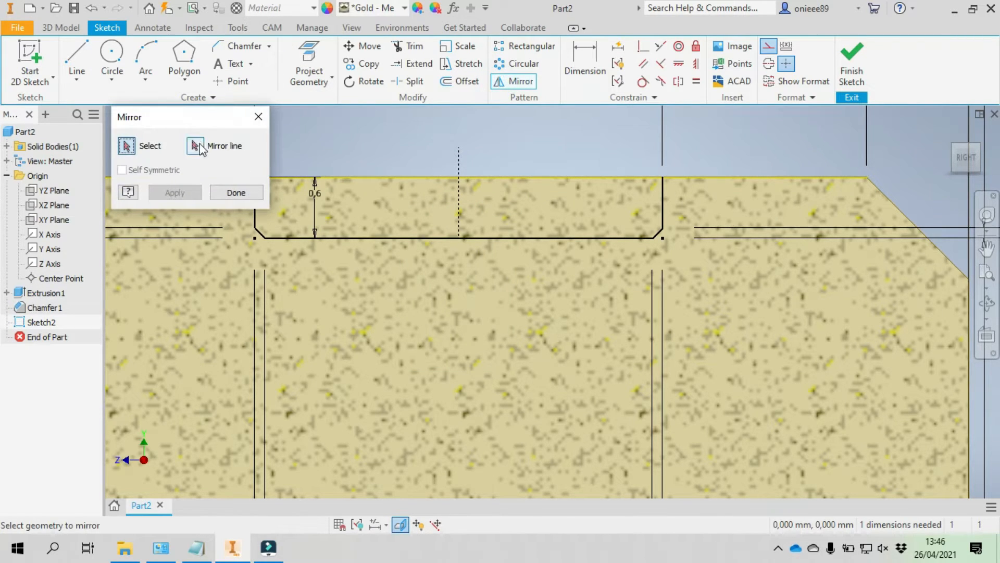
left_click_drag(194, 122, 257, 298)
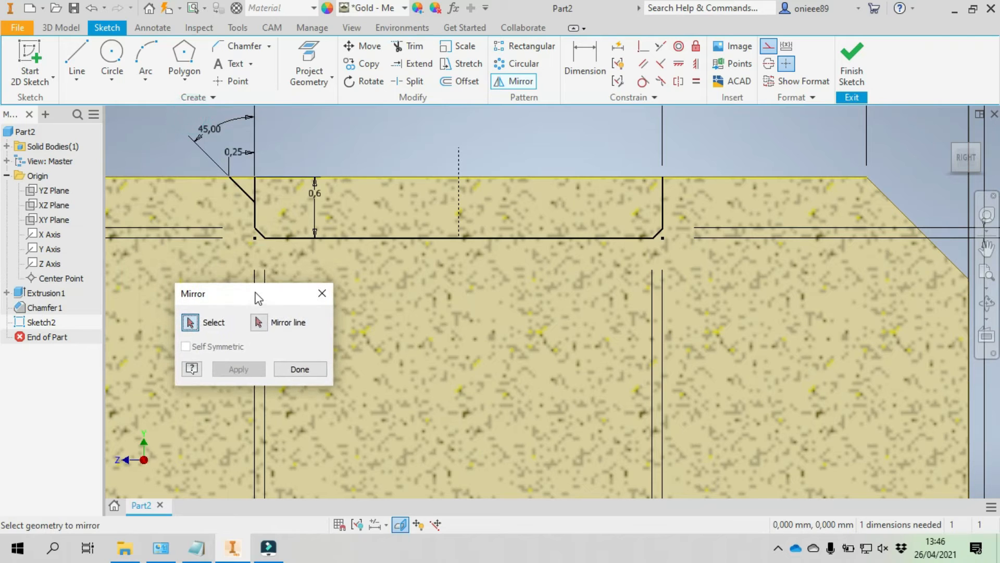
left_click(242, 189)
left_click(258, 322)
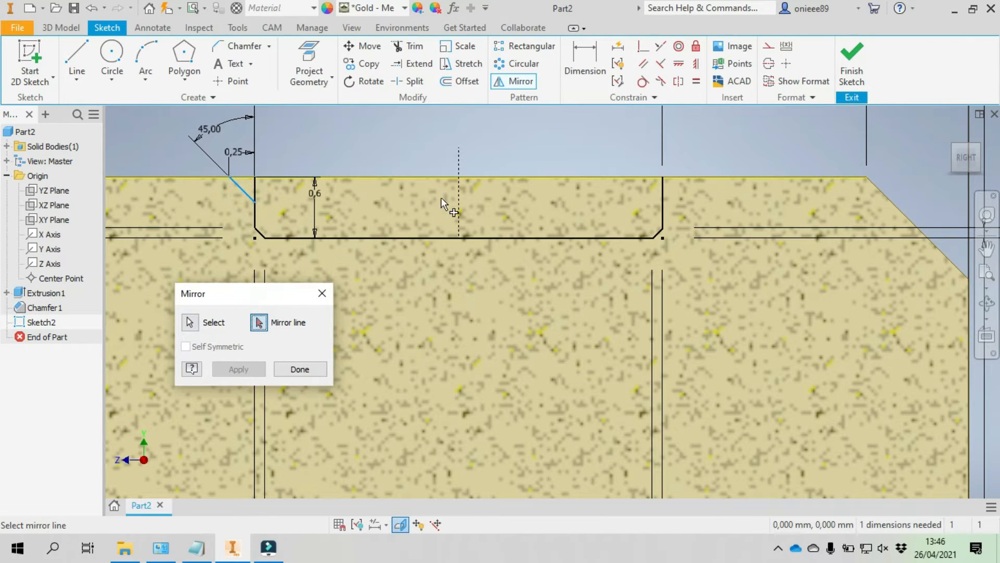
left_click(458, 198)
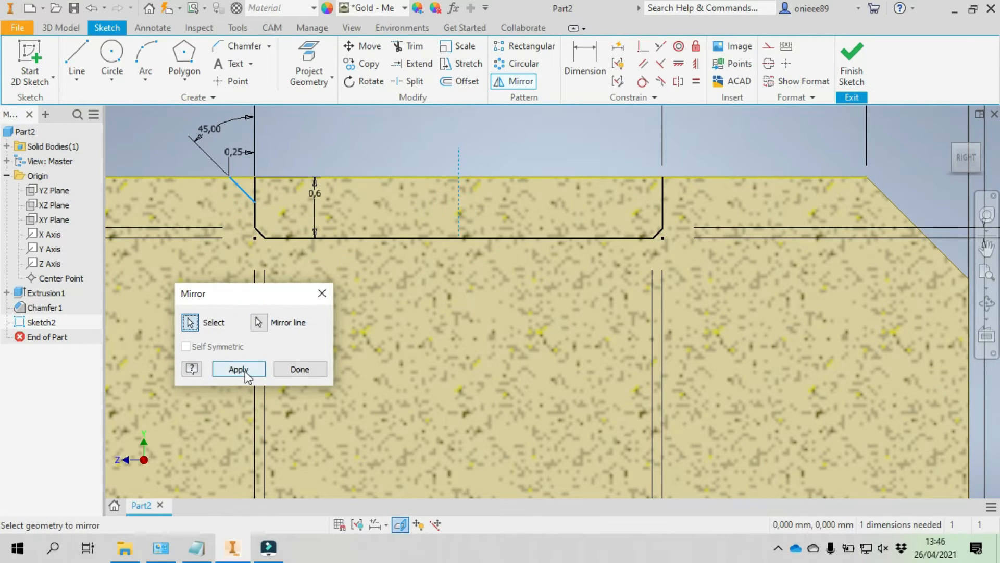
left_click(246, 371)
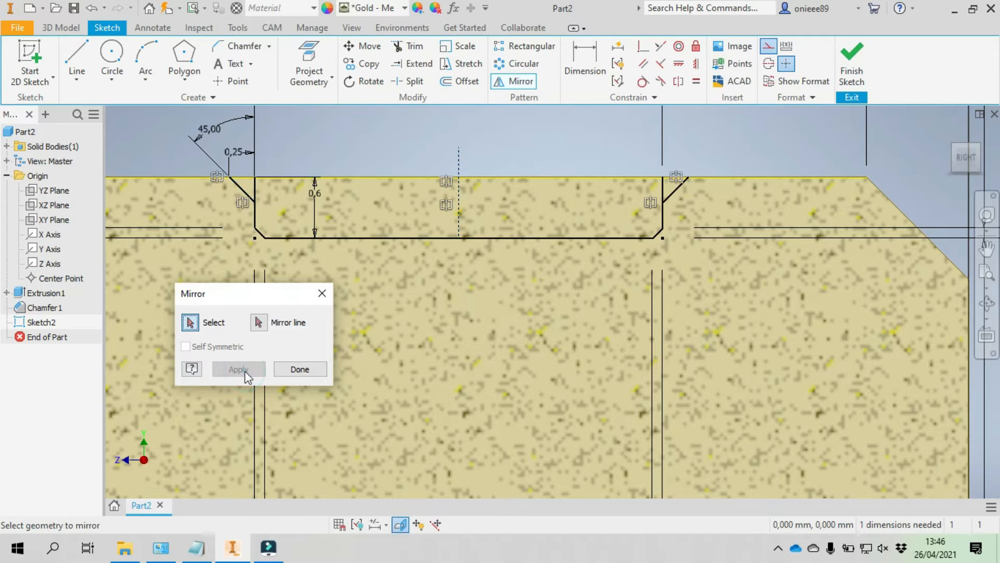
left_click(307, 369)
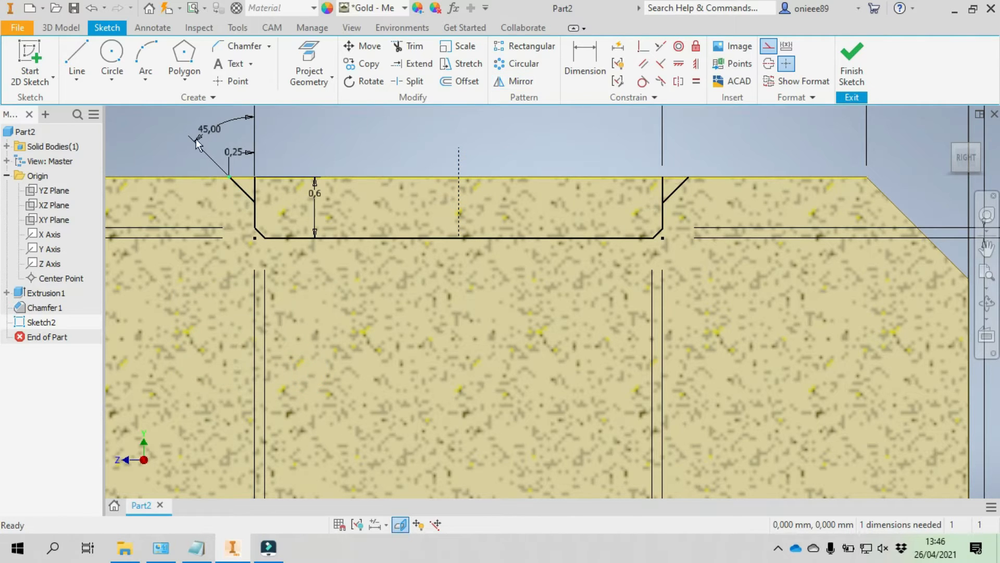
- Close the groove profile with a regular 4.5 mm line joining the upper ends of the two slanted lines
left_click(76, 57)
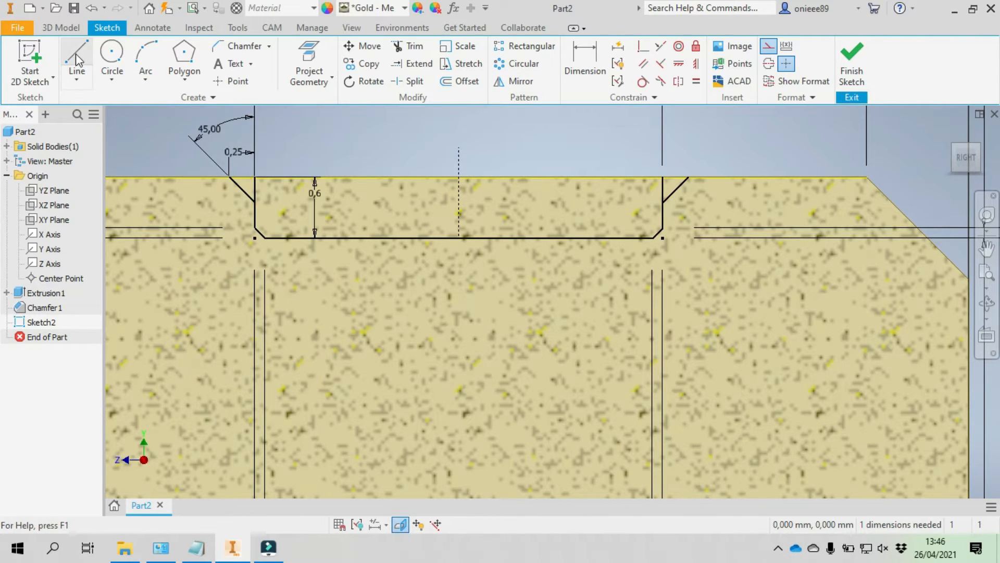
left_click(687, 178)
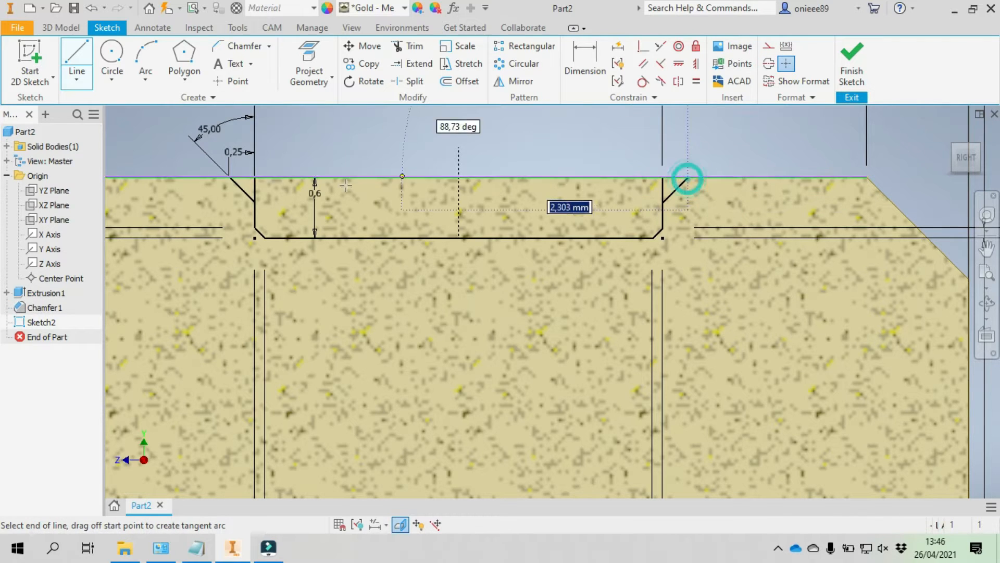
left_click(230, 176)
right_click(327, 137)
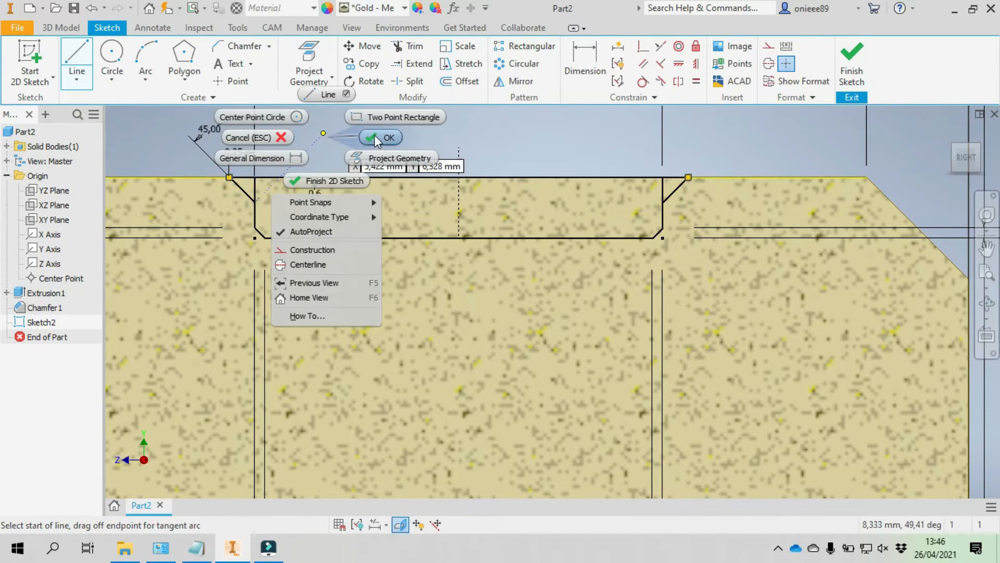
left_click(374, 136)
- Move the 0.6 mm depth dimension outside the groove's left side and shift the left 2 mm dimension's text inward
scroll(436, 152, "down", 3)
scroll(436, 152, "up", 1)
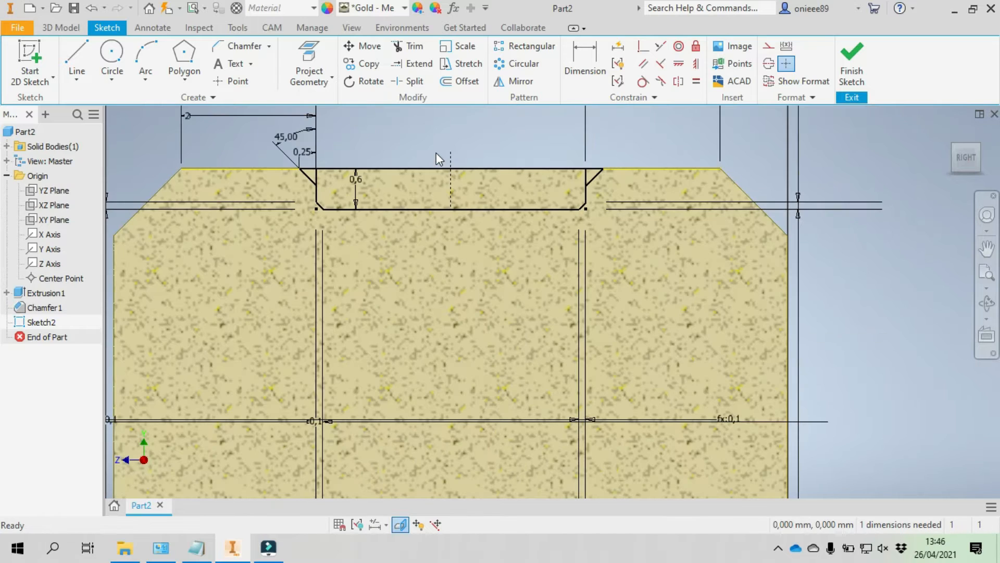
left_click(357, 186)
left_click(299, 190)
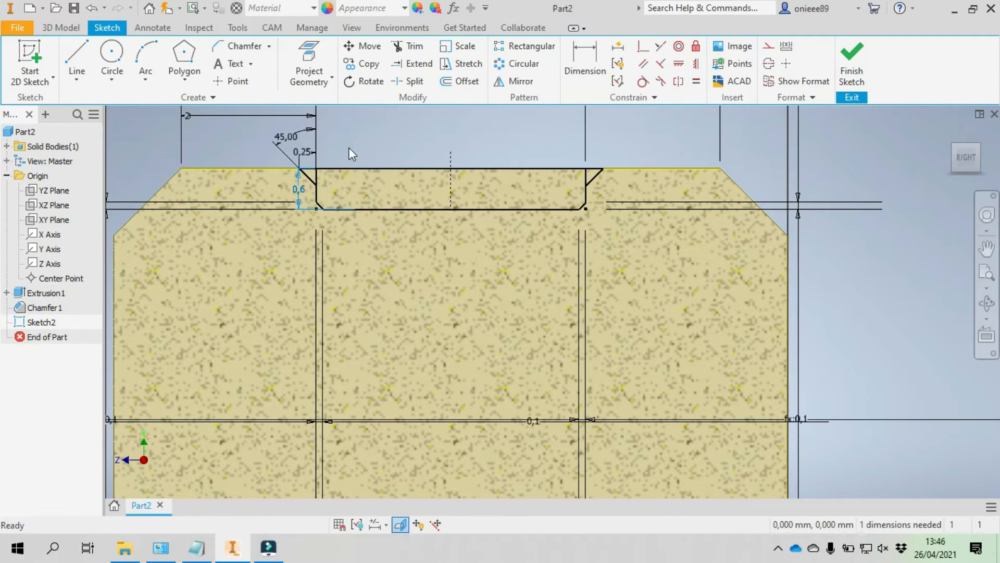
left_click(296, 192)
left_click_drag(298, 192, 262, 192)
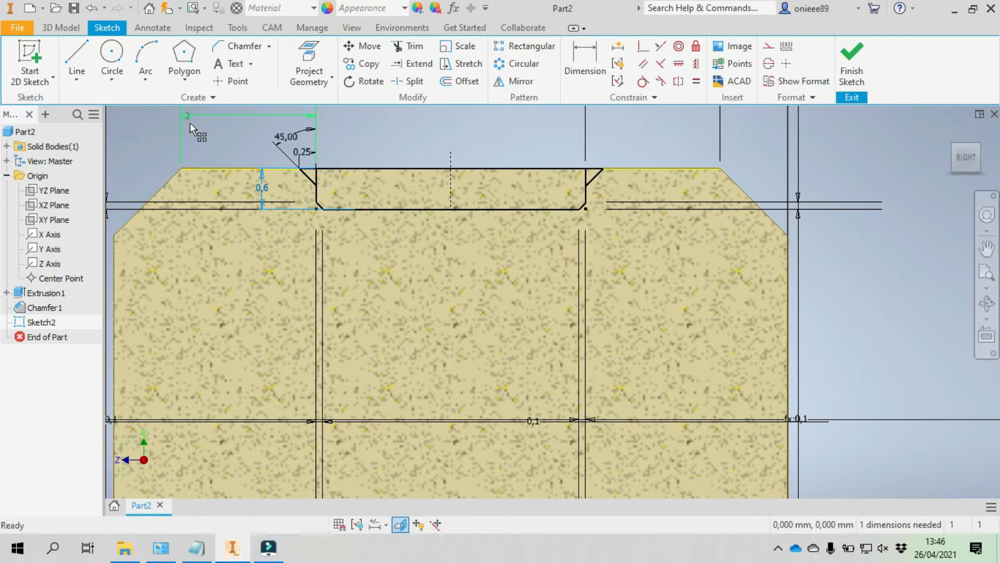
left_click_drag(187, 118, 207, 119)
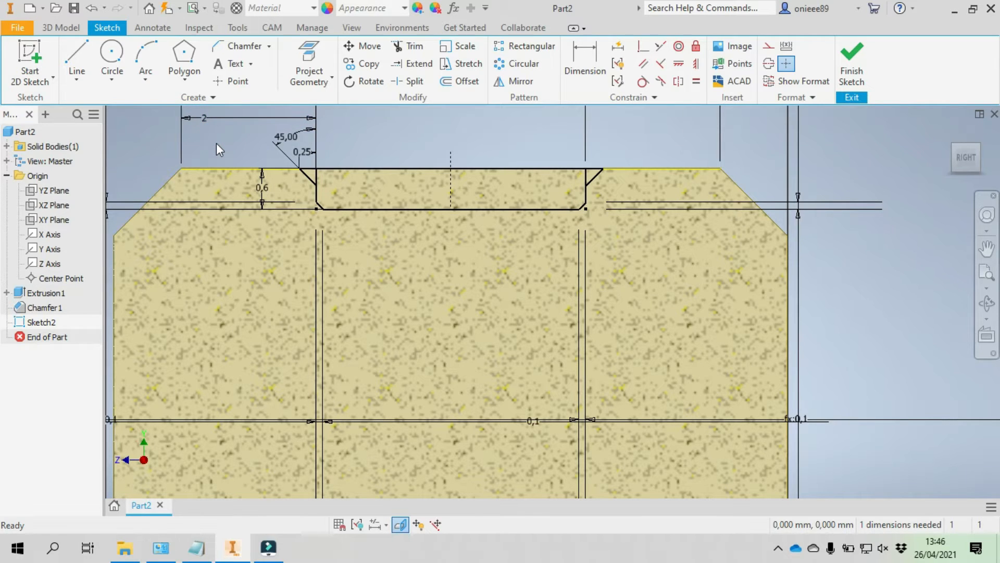
- Revolve the groove region and both small triangular chamfer regions a full turn around the Z axis as a cut
scroll(217, 144, "down", 3)
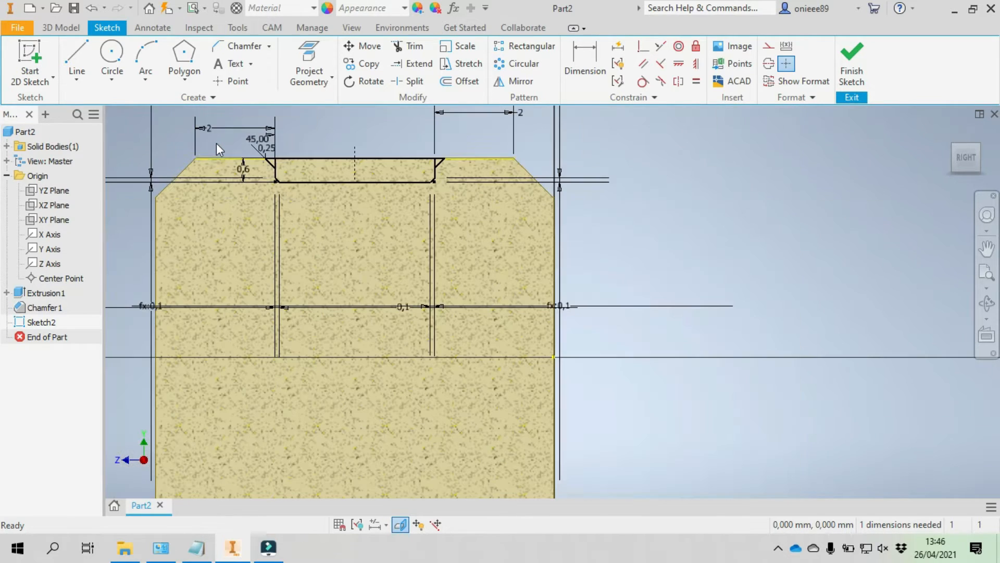
left_click(54, 29)
left_click(110, 52)
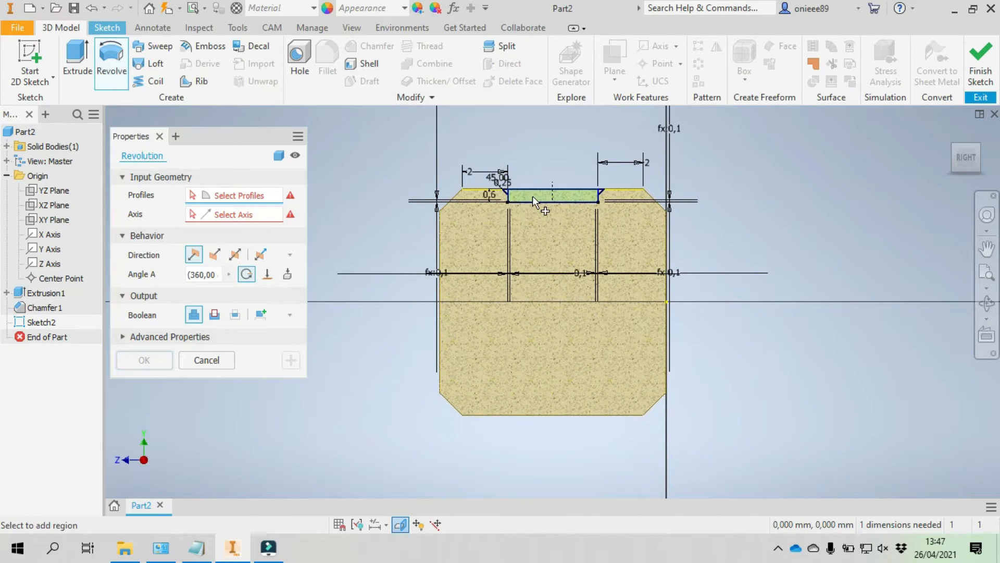
left_click(532, 196)
scroll(533, 196, "up", 3)
left_click(428, 204)
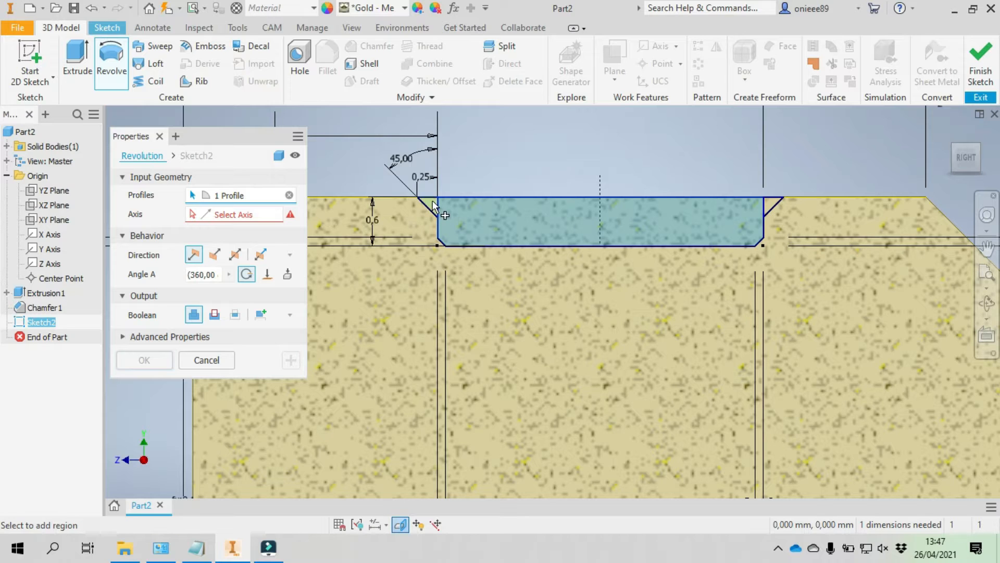
left_click(771, 201)
scroll(655, 166, "down", 5)
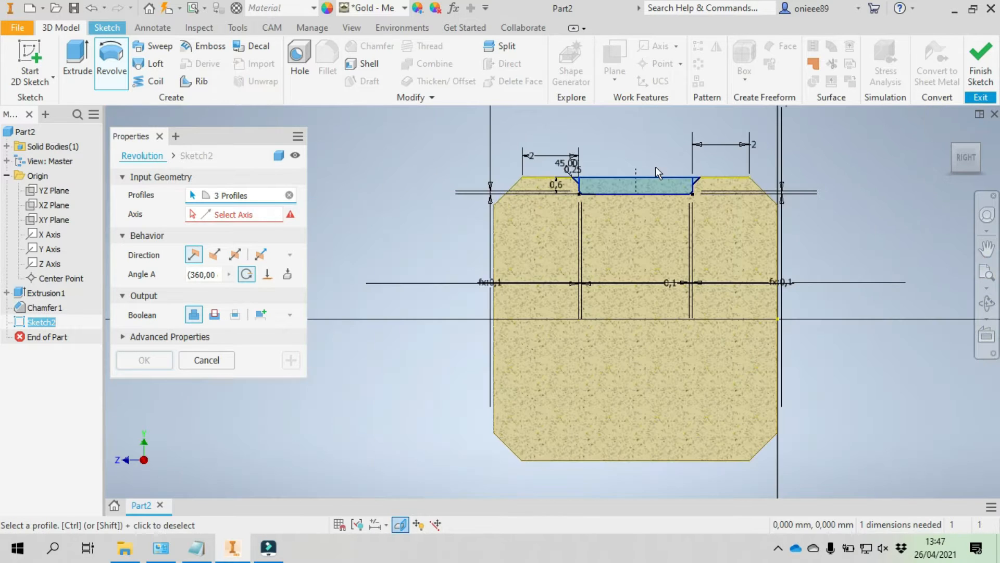
left_click(250, 218)
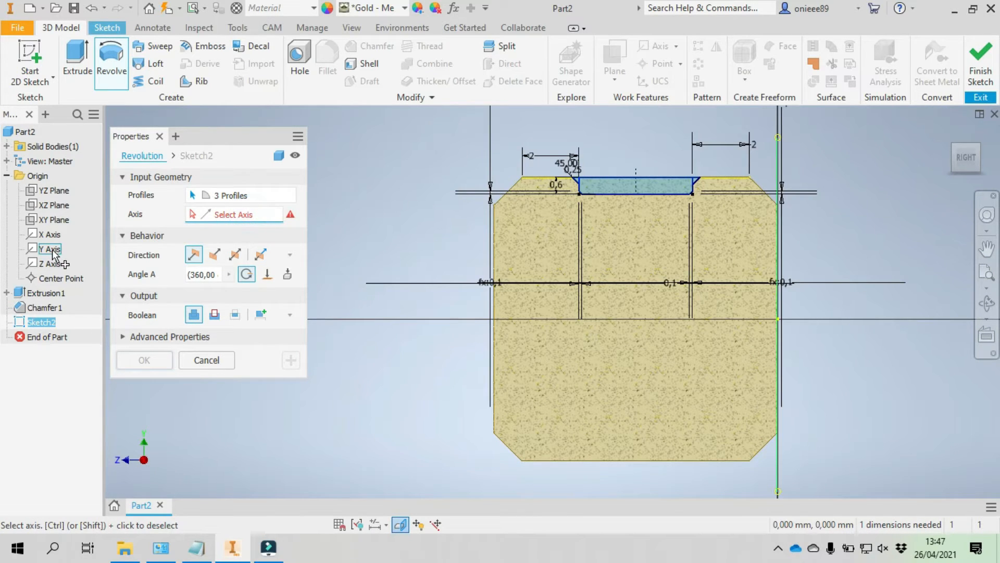
left_click(54, 270)
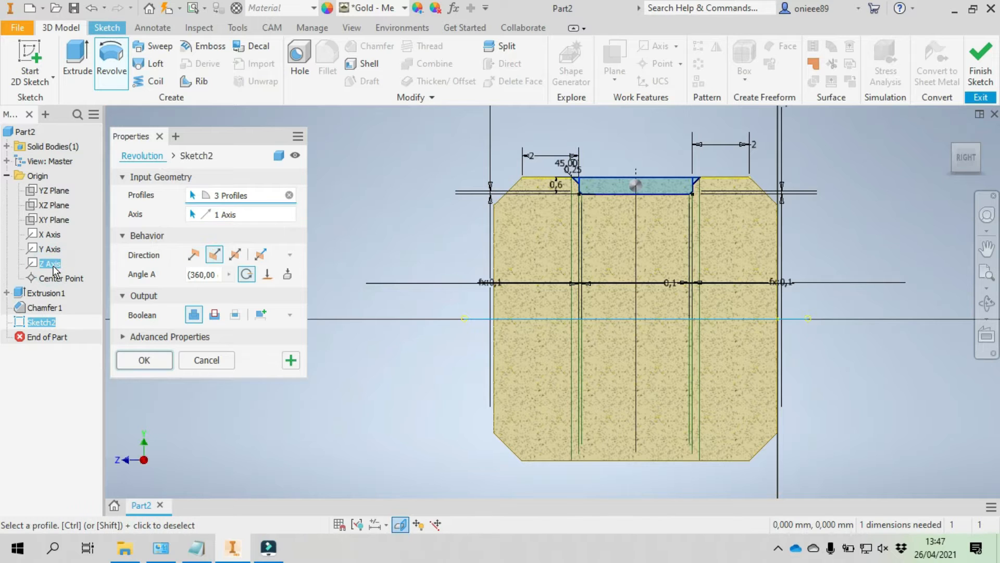
left_click(214, 314)
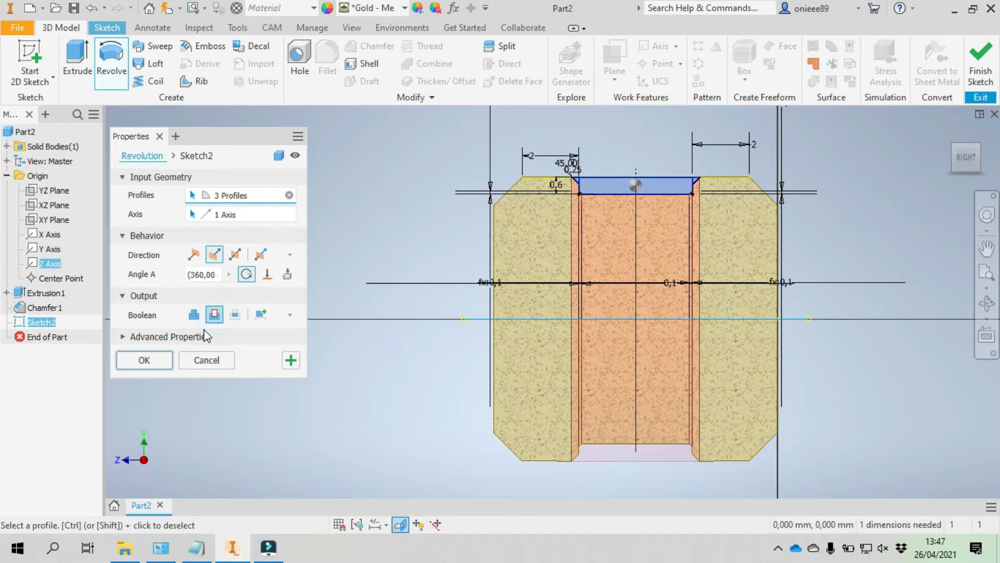
left_click(162, 360)
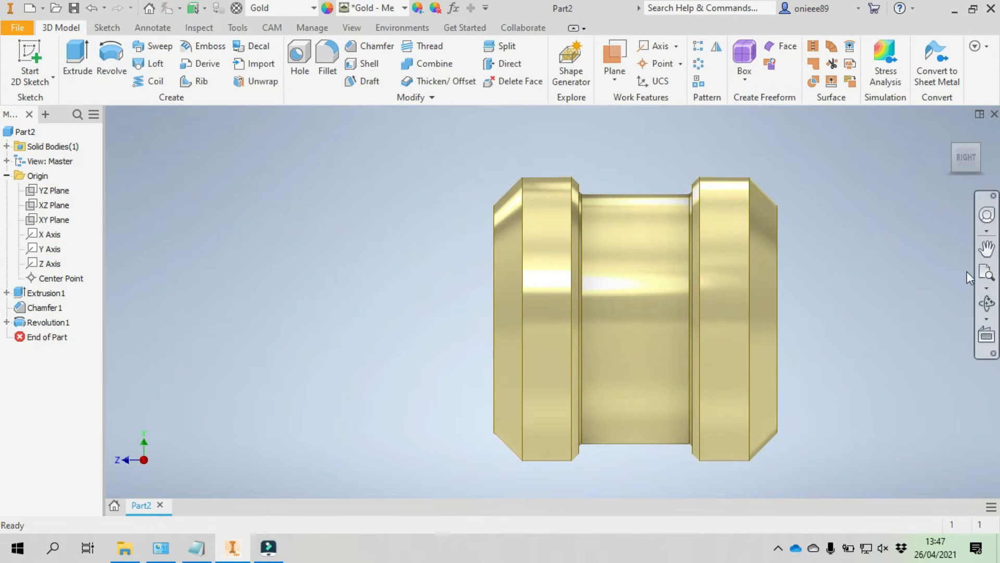
- Create a work plane parallel to the XY plane at a 9 mm offset, at the inner edge of the end chamfer
left_click(985, 305)
left_click_drag(536, 301, 567, 348)
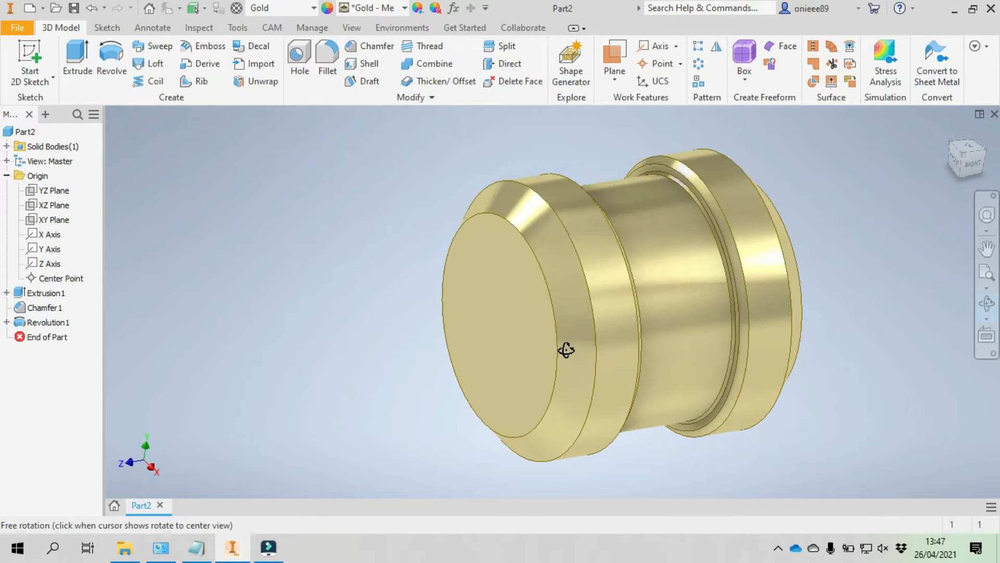
right_click(342, 217)
key("Escape")
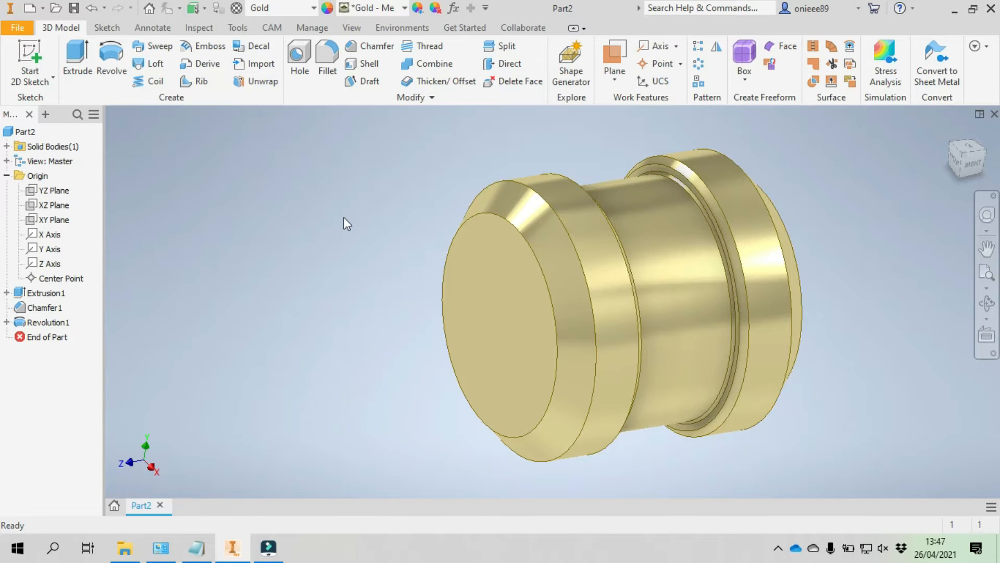
left_click(622, 67)
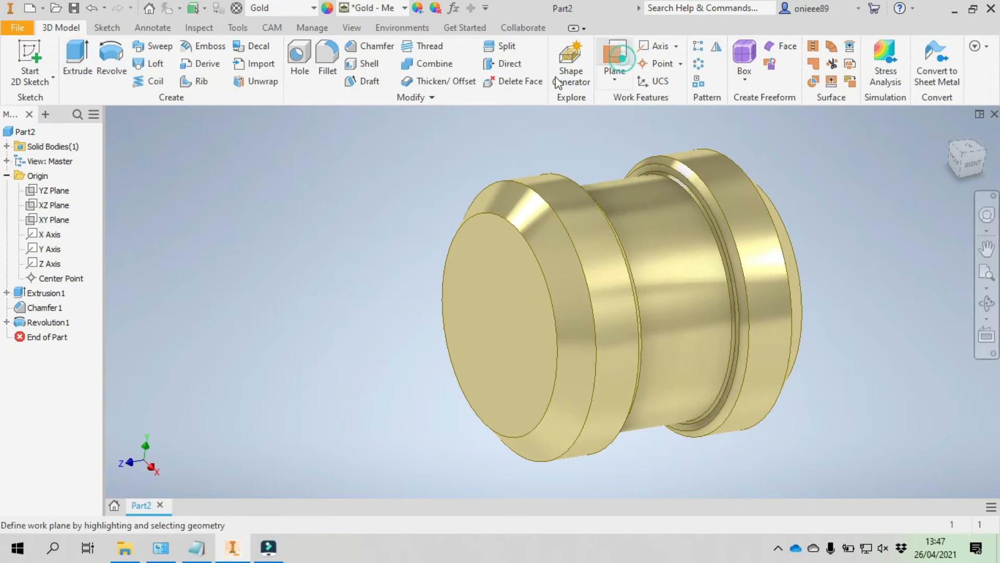
left_click(55, 220)
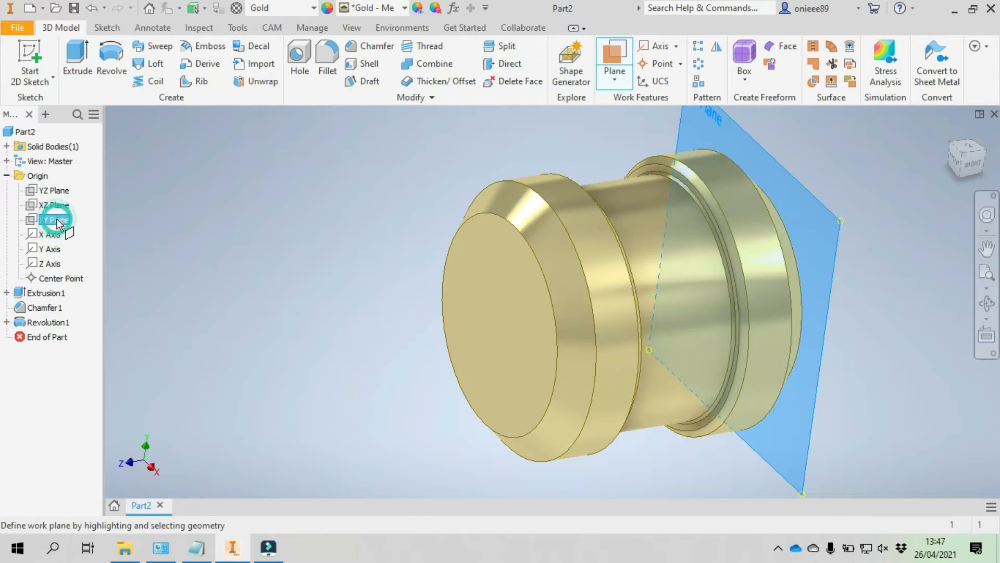
left_click(969, 168)
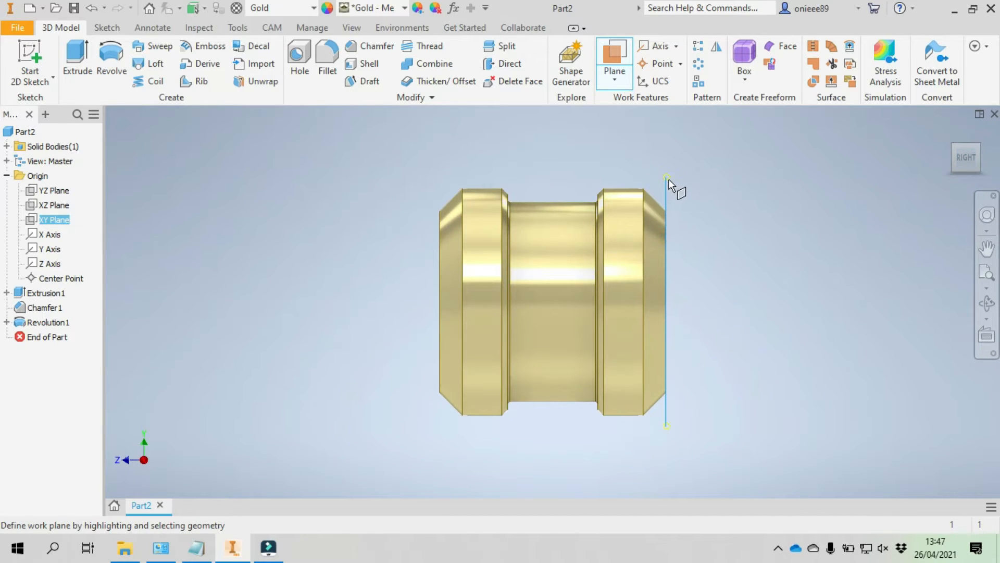
left_click_drag(668, 183, 464, 205)
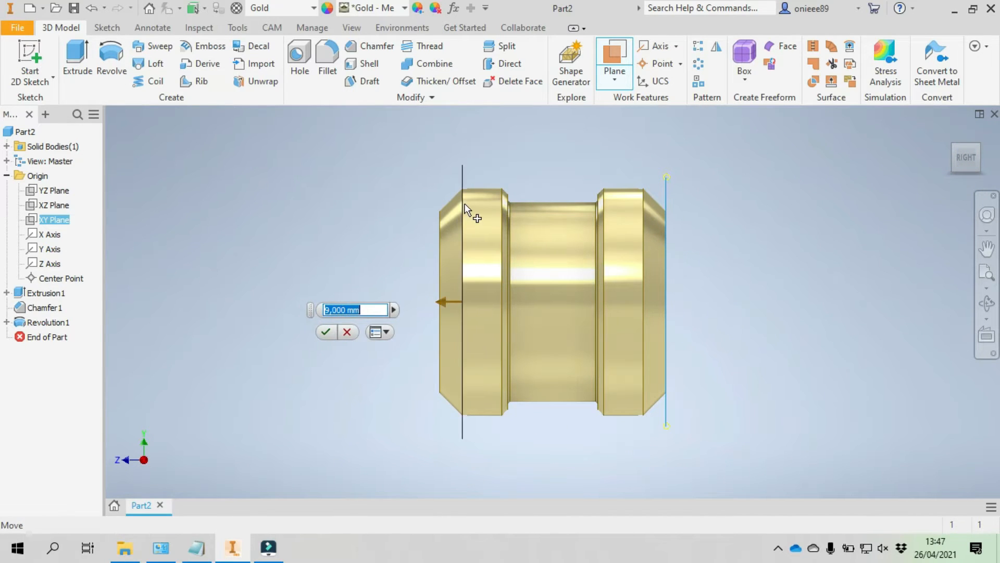
left_click(324, 332)
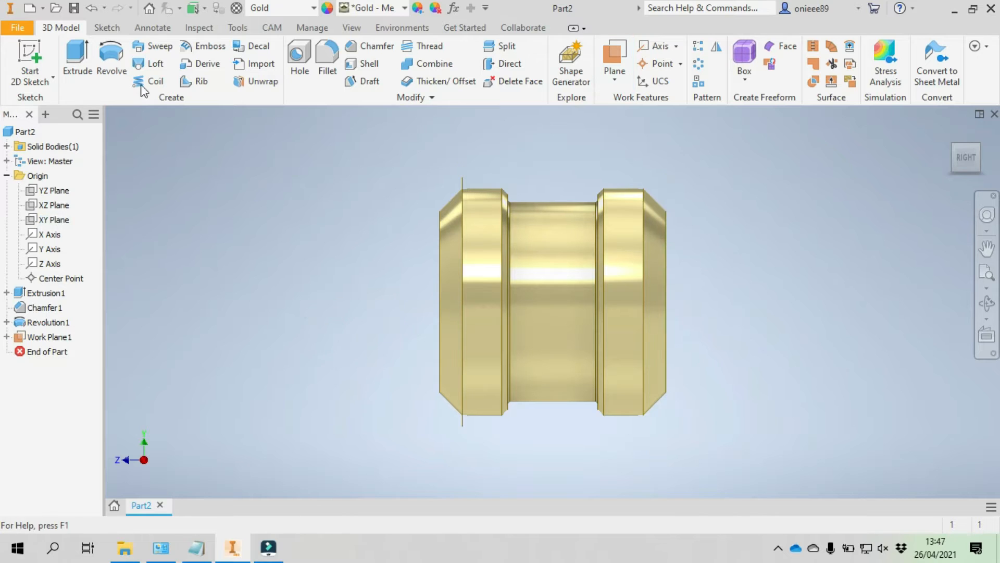
- Start a 2D sketch on the offset work plane and slice the model graphics at that plane
left_click(28, 52)
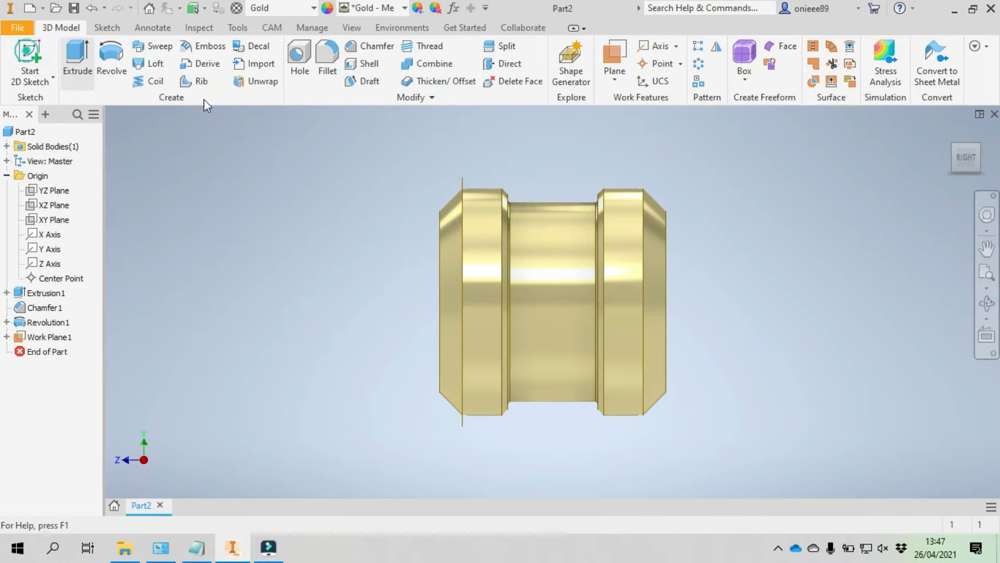
left_click(459, 180)
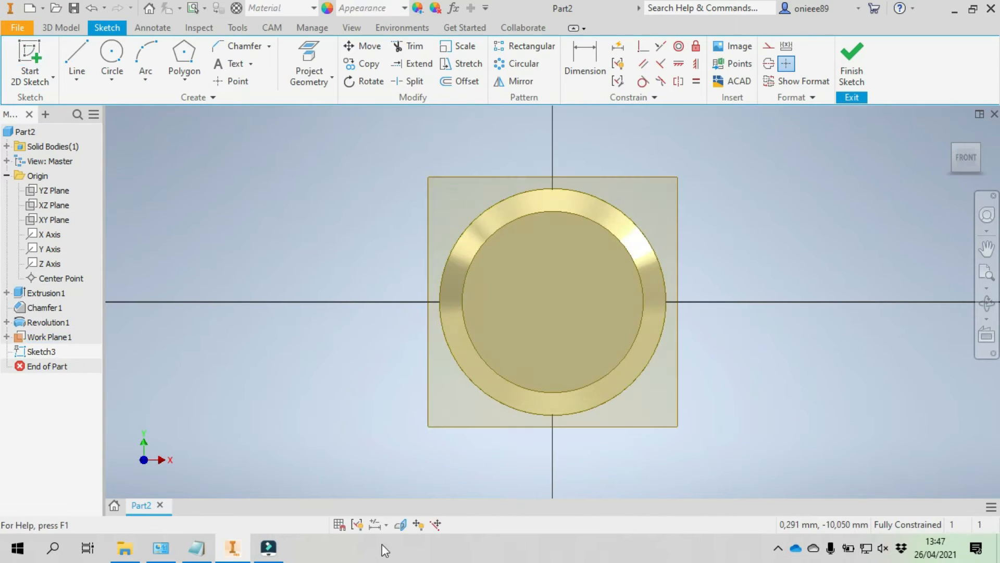
left_click(399, 525)
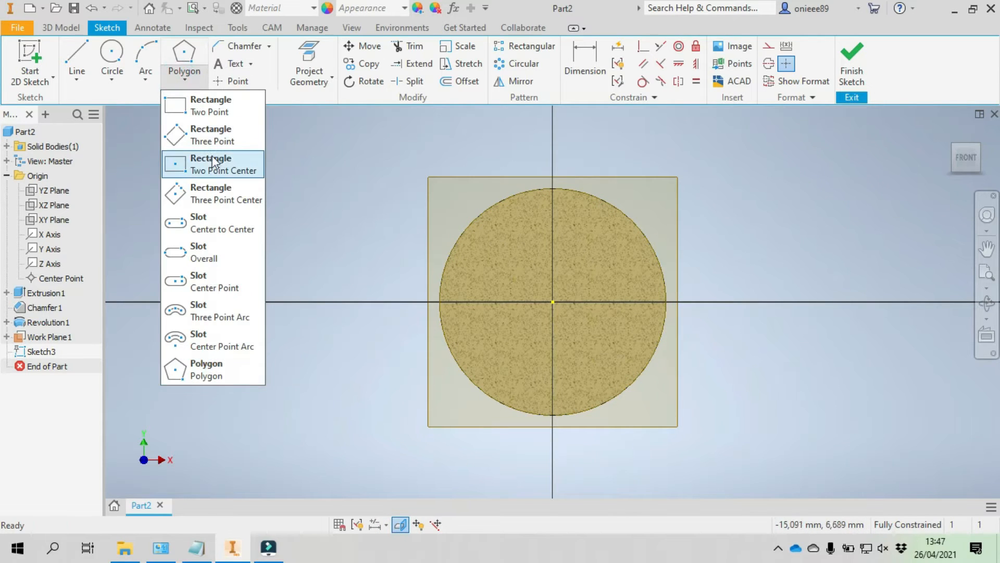
- Project the cylinder's outer circular edge into the sketch
left_click(206, 185)
scroll(569, 174, "up", 5)
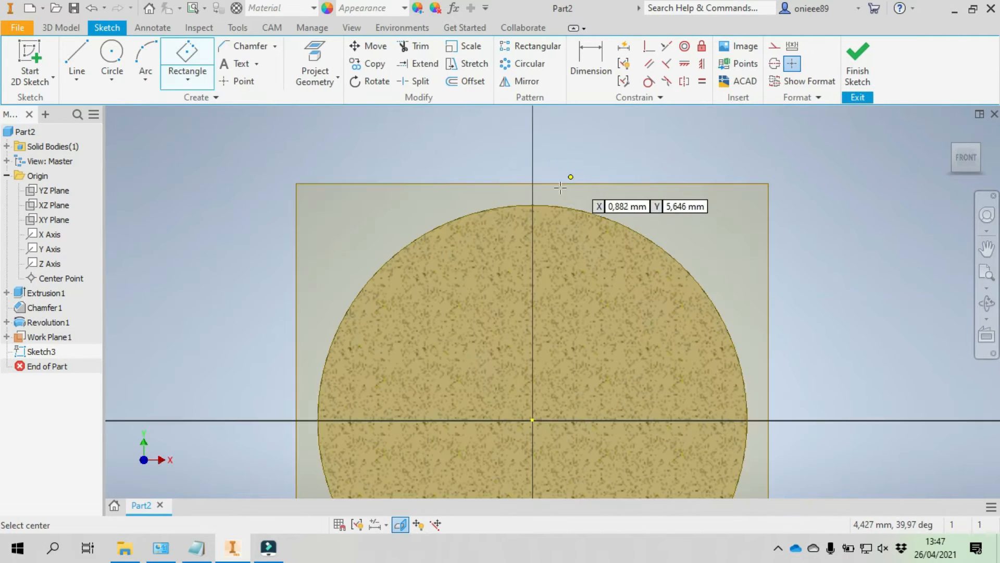
left_click(315, 65)
left_click(396, 249)
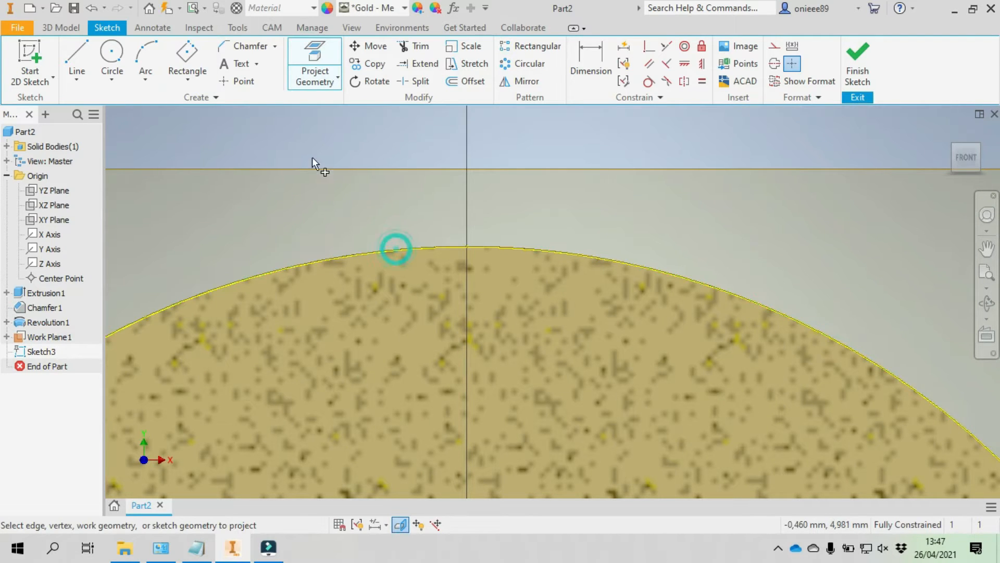
left_click(773, 46)
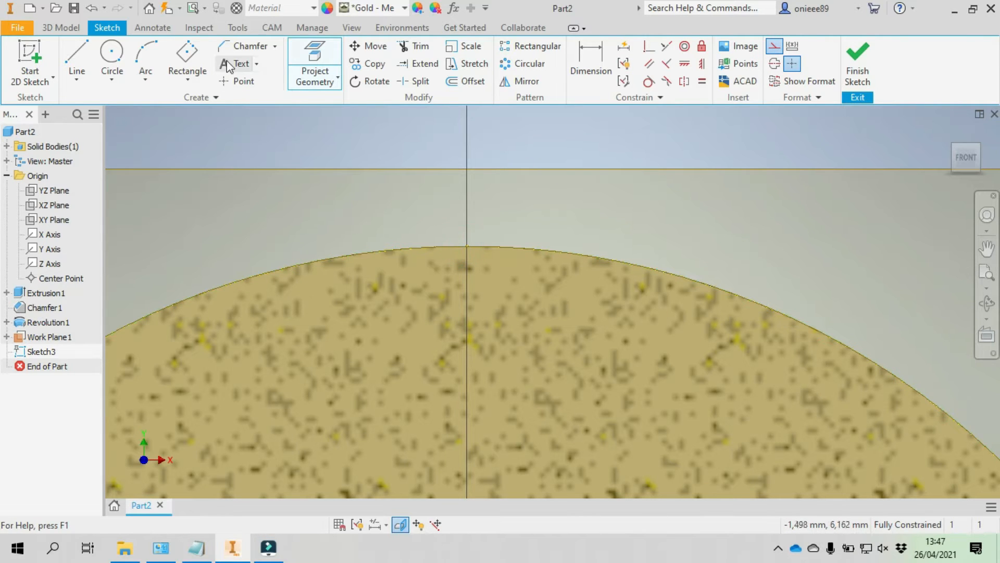
- Start a three-point center rectangle in regular line format at the circle's topmost point, its first direction 0.25 mm long at 135 degrees
left_click(187, 52)
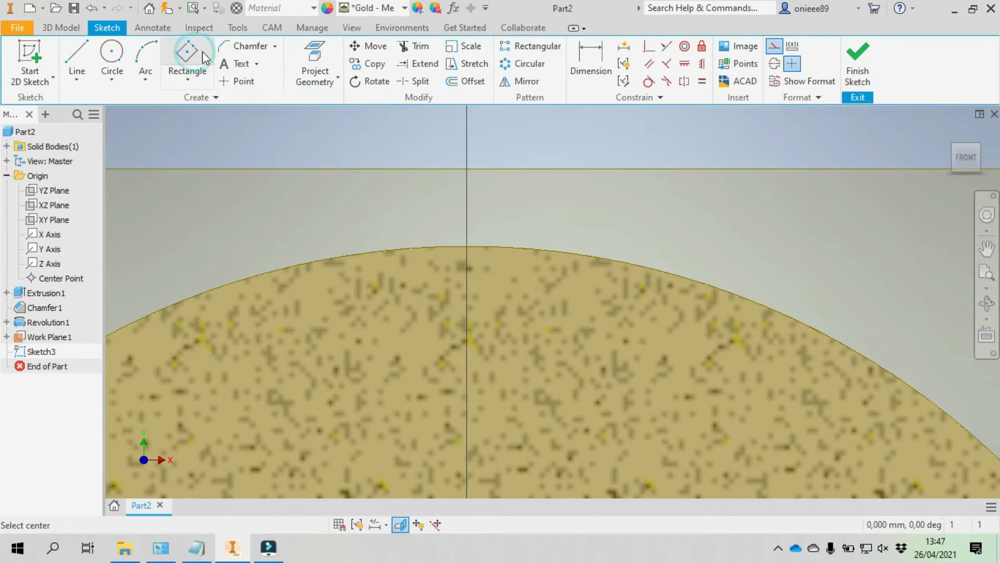
left_click(774, 46)
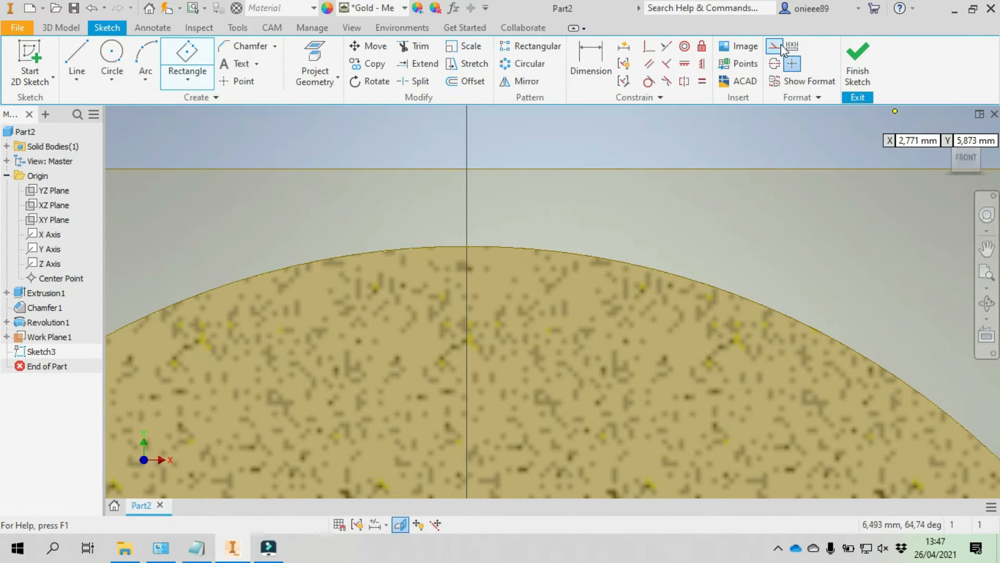
left_click(468, 246)
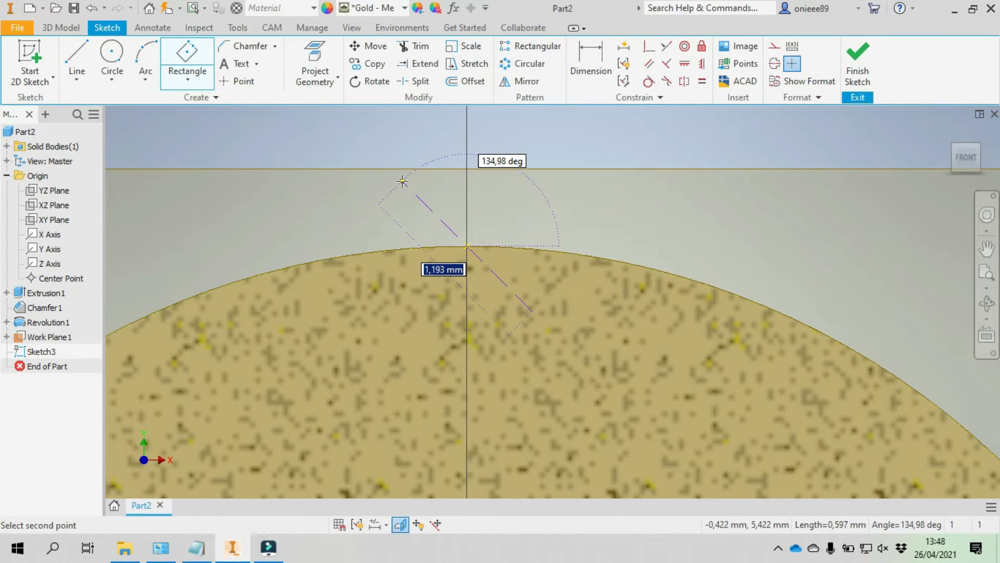
type("0")
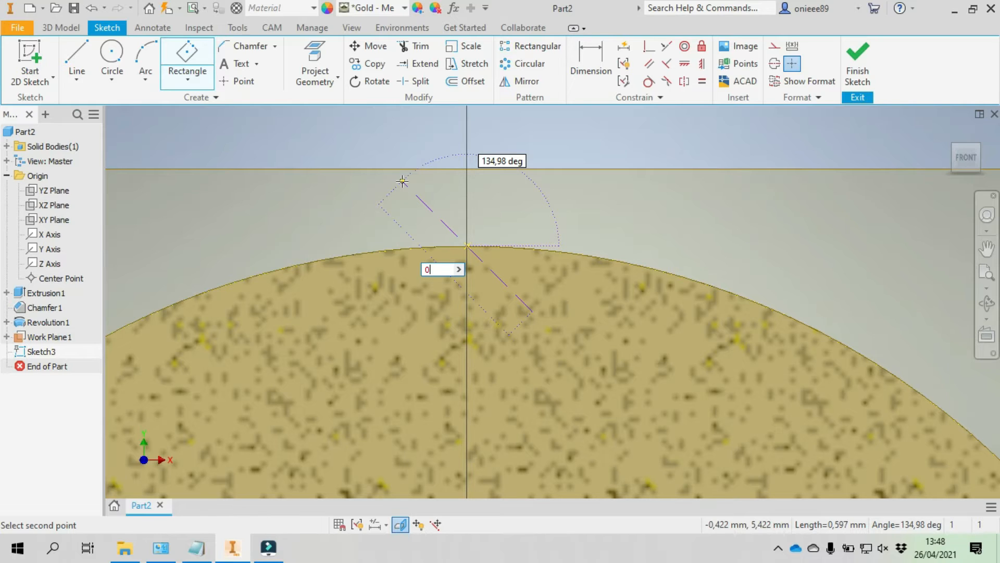
type(",25")
key("Tab")
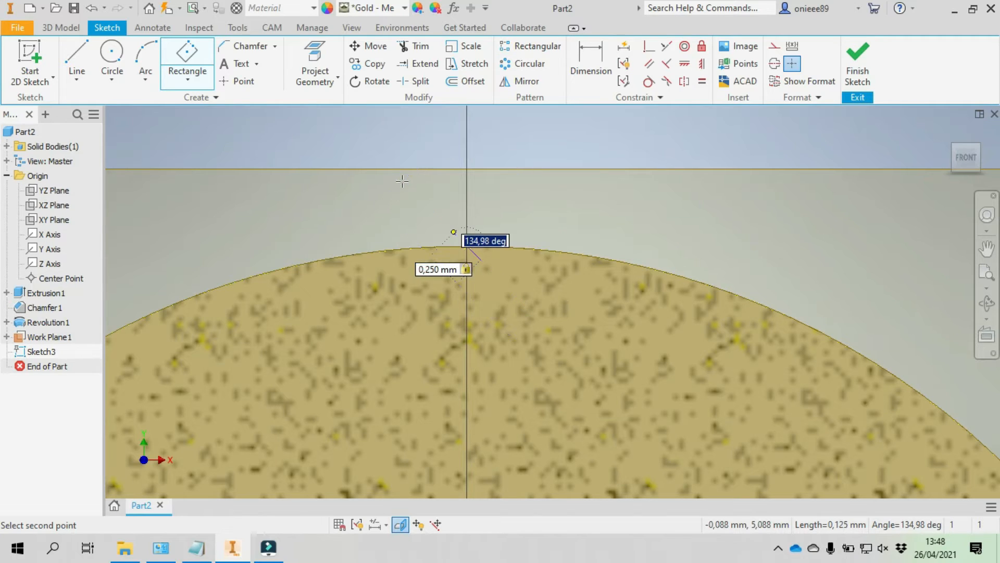
type("135")
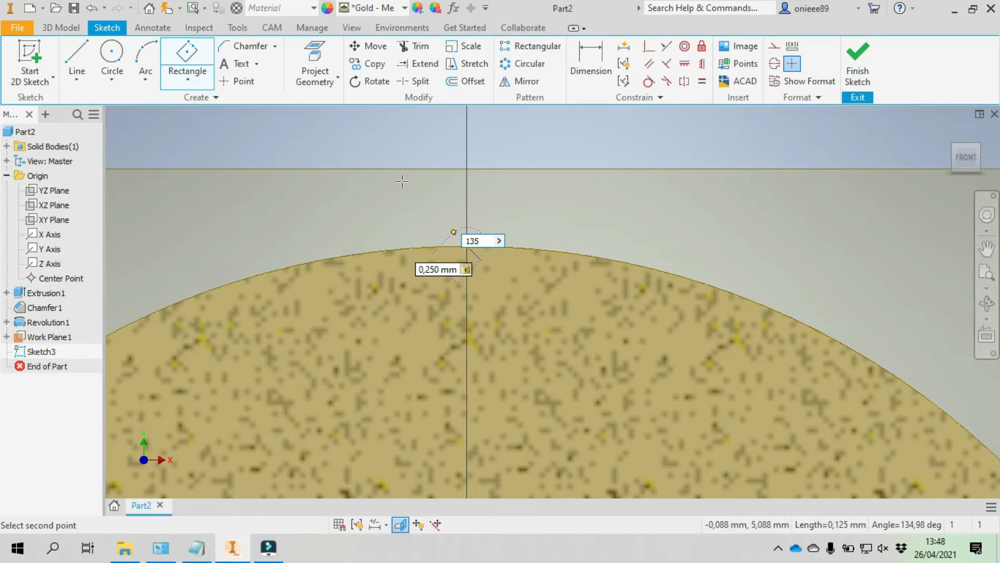
key("Tab")
key("Return")
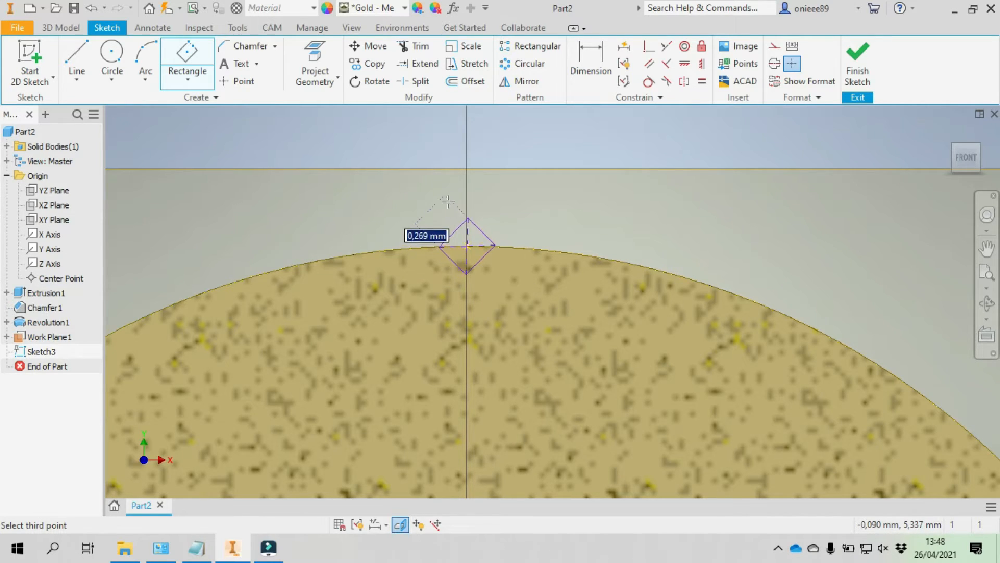
- Complete the tilted rectangle with a second side of 0.25 mm and end the rectangle command
scroll(448, 201, "up", 4)
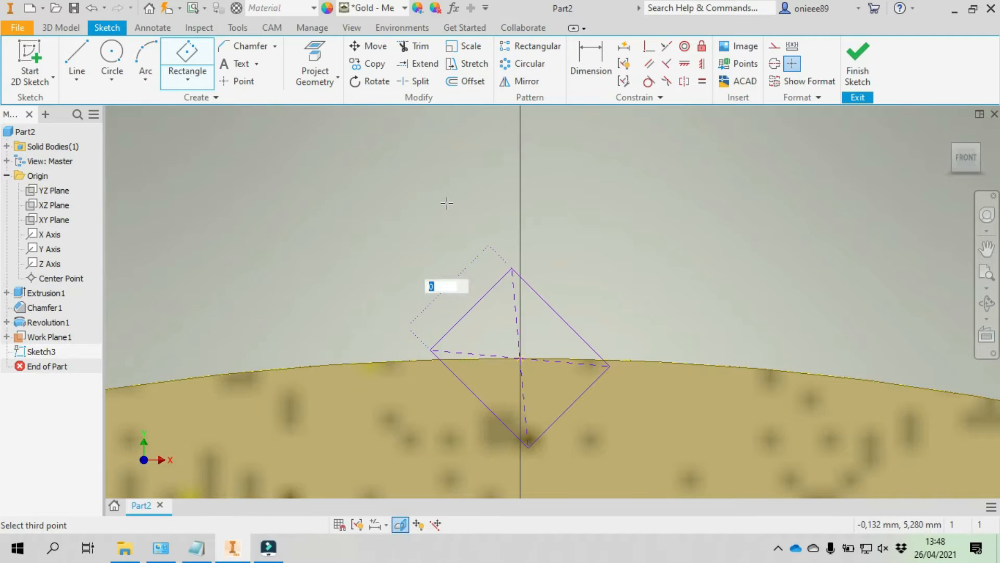
type("0.25")
key("Return")
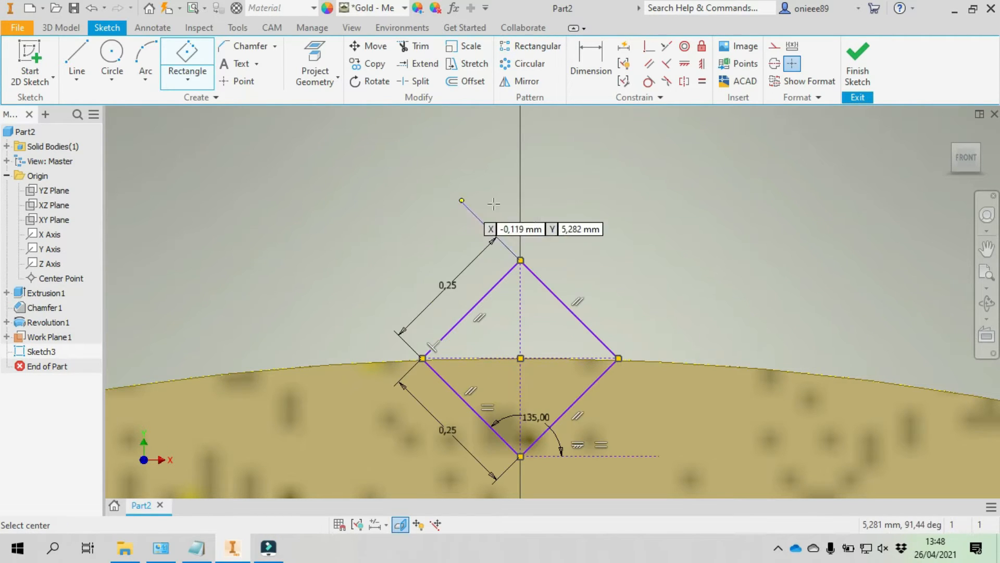
scroll(606, 206, "down", 4)
right_click(613, 202)
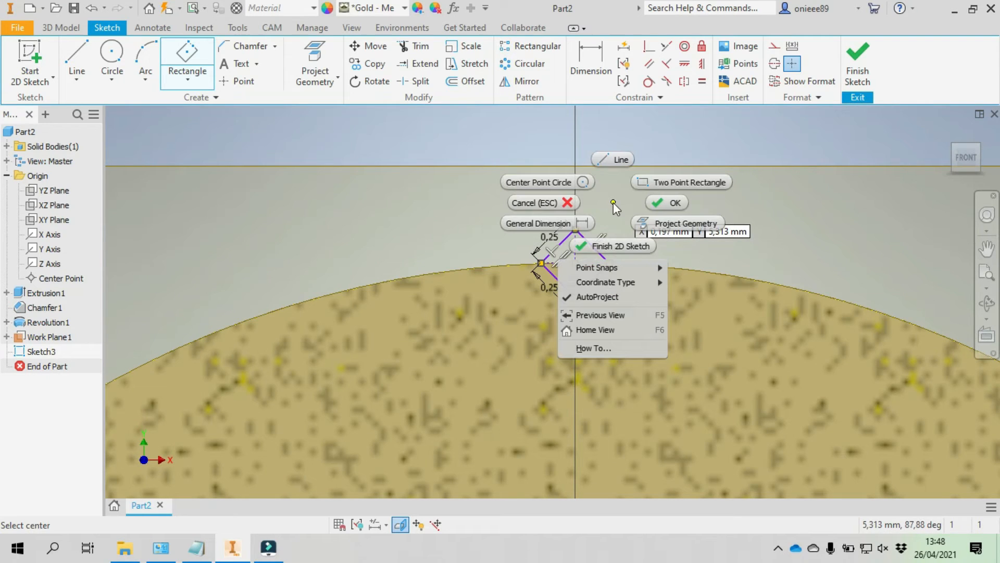
left_click(648, 205)
scroll(648, 205, "down", 2)
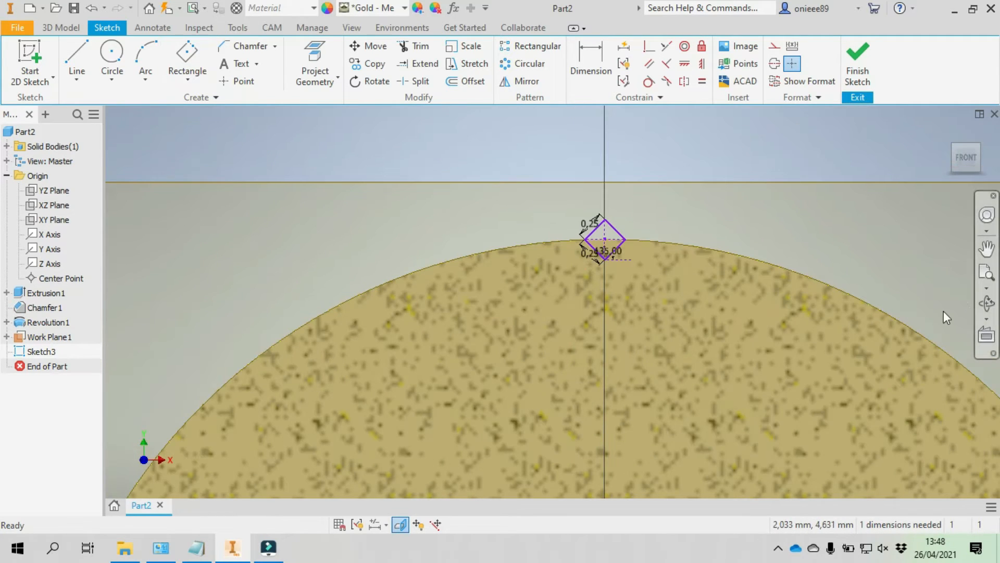
- Cut a right-hand coil from the small square profile around the Z axis with 20 mm pitch, 10 mm height and 0 degree taper
left_click(986, 303)
mouse_move(619, 301)
left_mouse_down()
mouse_move(565, 339)
mouse_move(618, 364)
mouse_move(559, 399)
mouse_move(572, 415)
mouse_move(589, 397)
left_mouse_up()
scroll(576, 340, "down", 3)
scroll(576, 315, "up", 4)
scroll(567, 321, "up", 2)
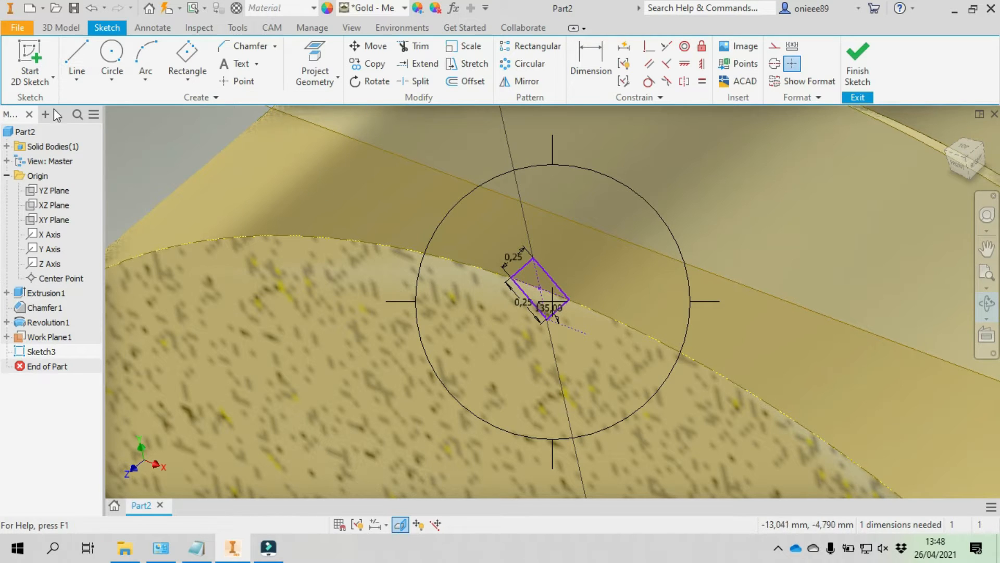
left_click(52, 30)
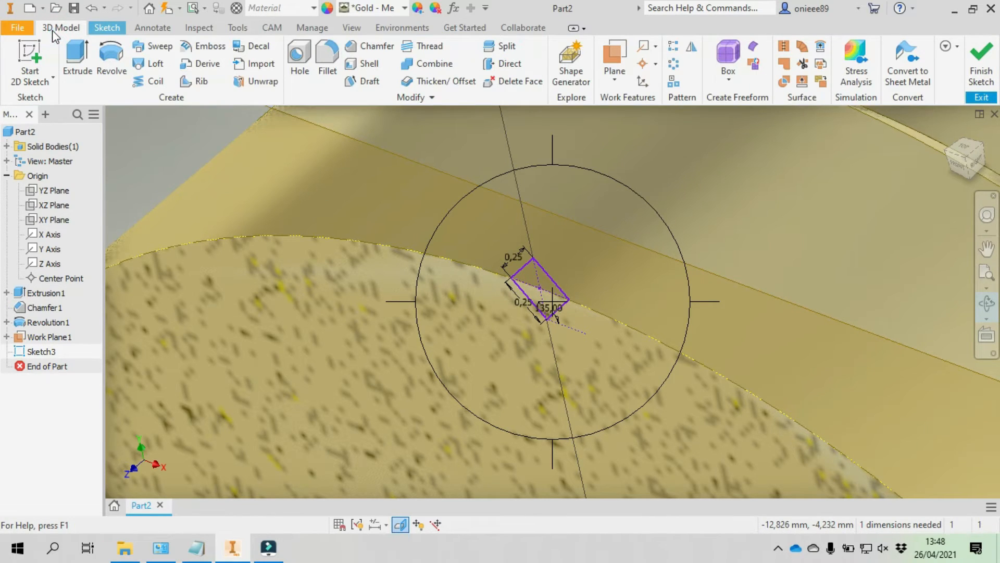
left_click(153, 82)
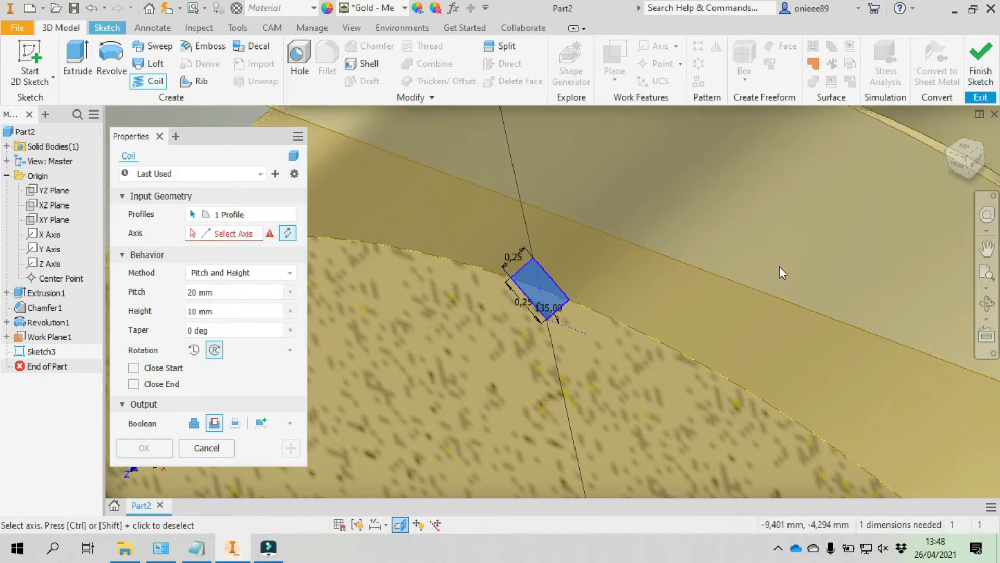
scroll(782, 273, "down", 6)
middle_click_drag(542, 262, 407, 170)
scroll(408, 171, "down", 2)
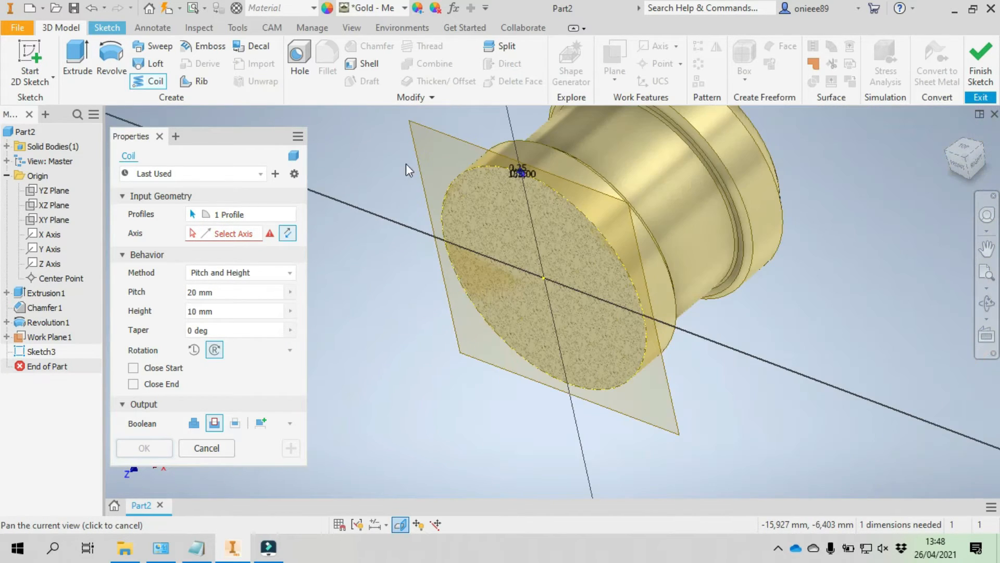
left_click(223, 233)
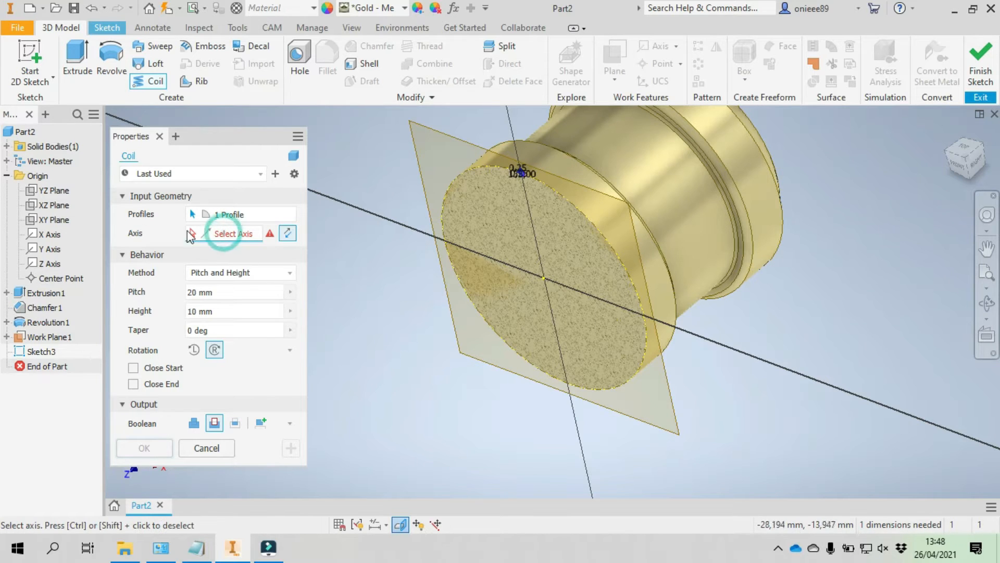
left_click(50, 264)
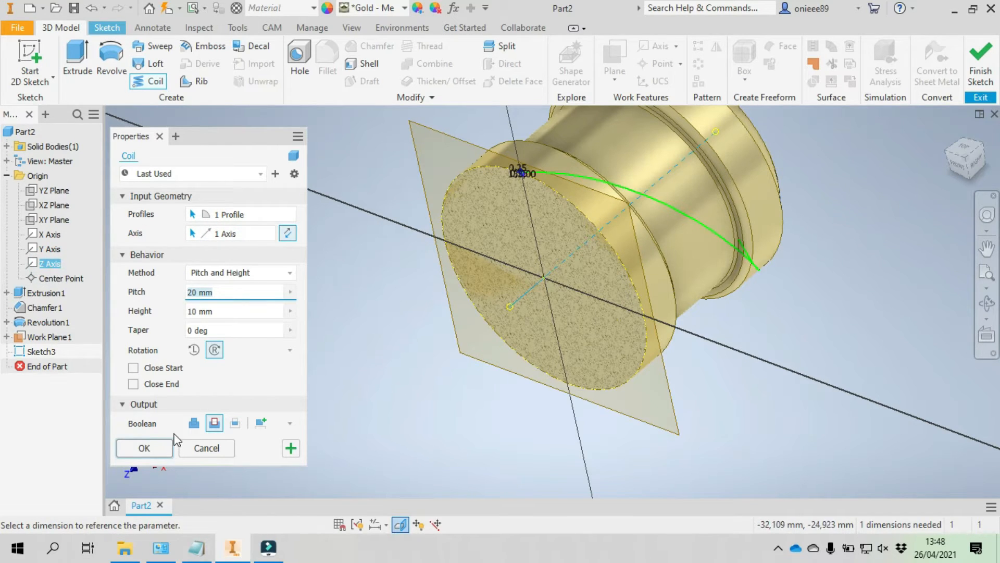
left_click(153, 452)
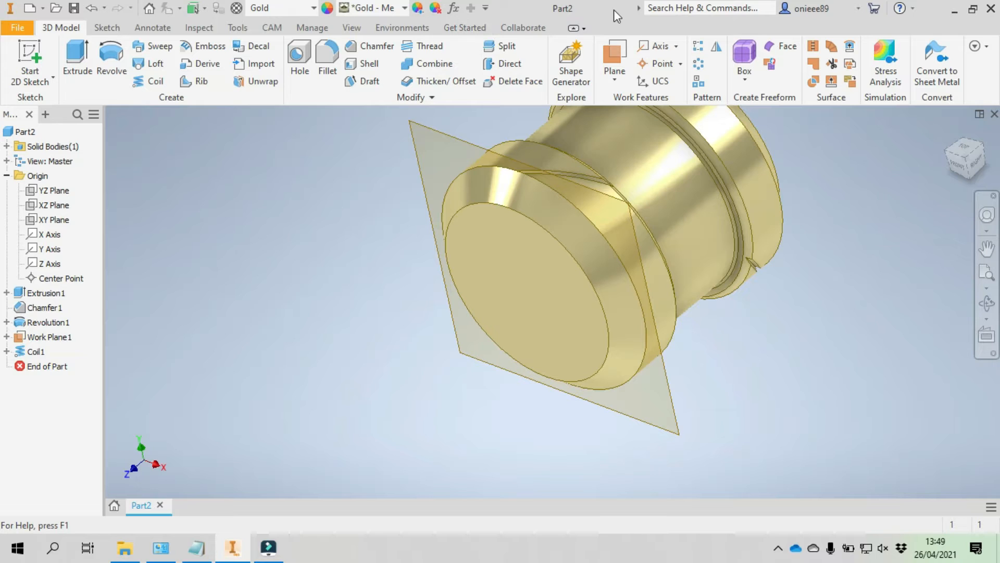
- Pattern the coil cut circularly around the Z axis with 50 occurrences over 360 degrees
left_click(698, 65)
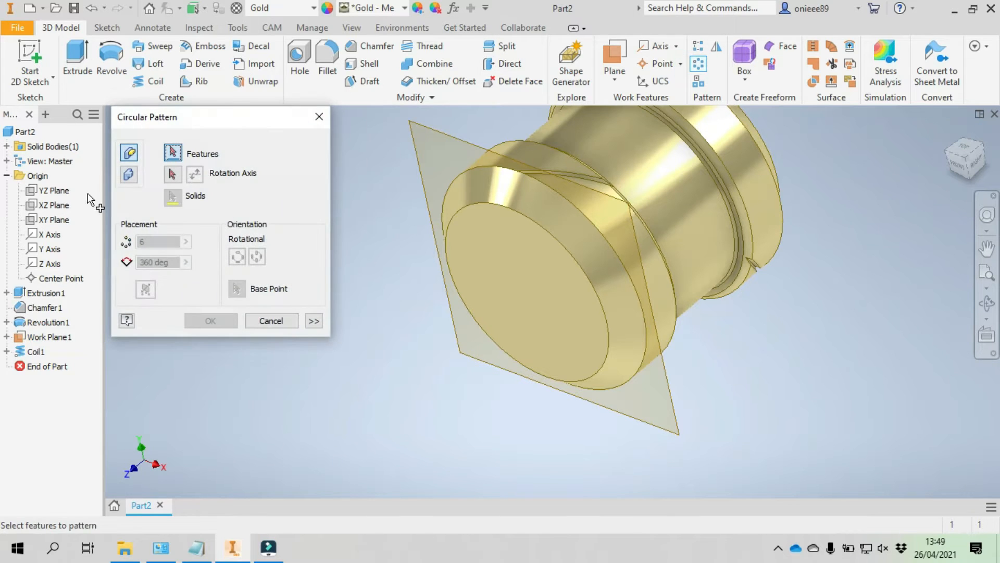
left_click(35, 351)
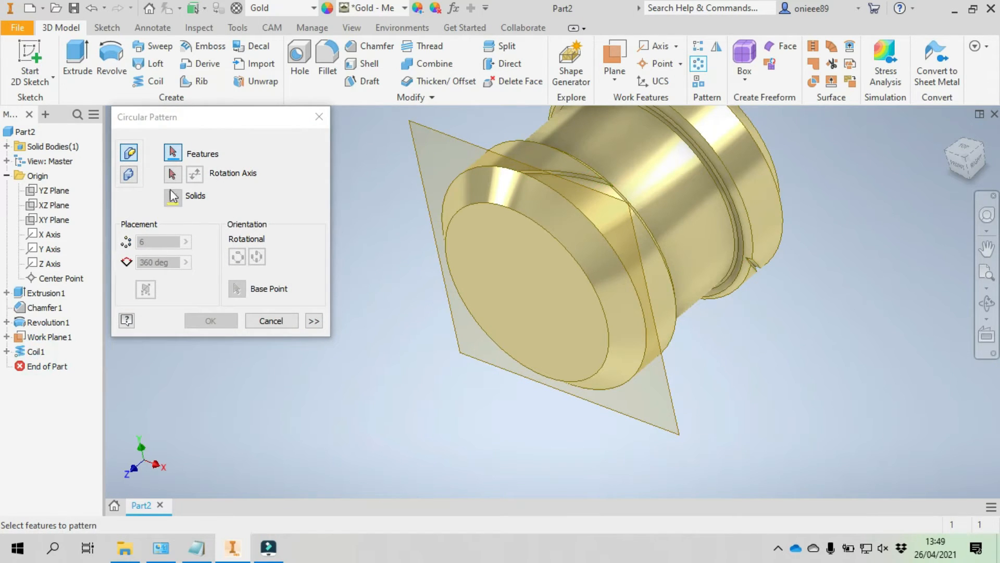
left_click(172, 174)
left_click(52, 264)
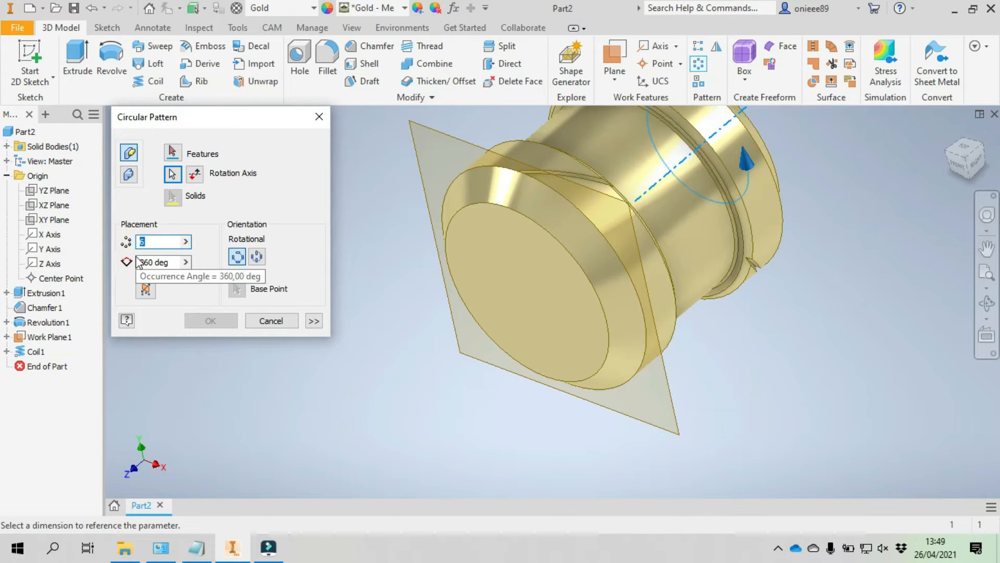
type("50")
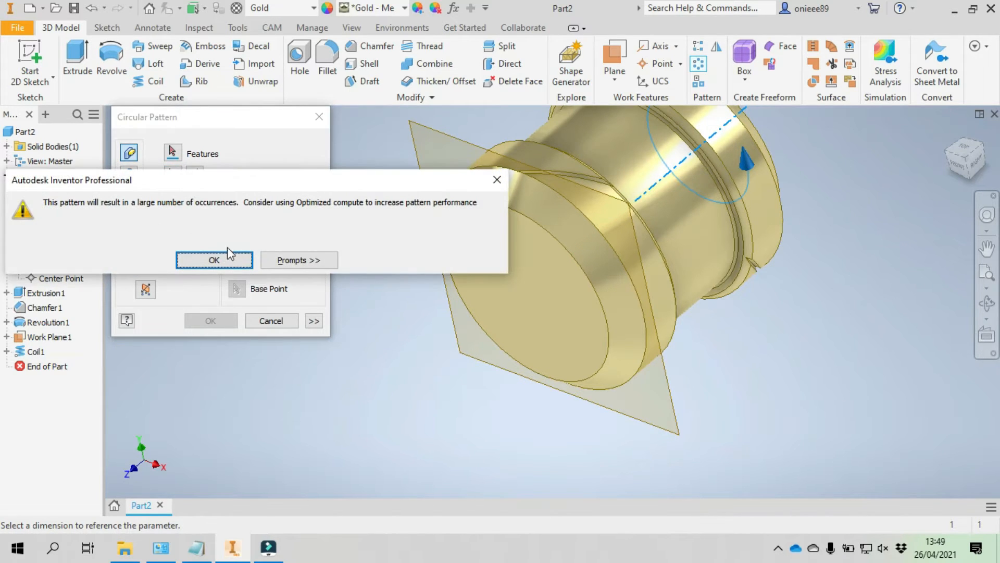
key("Return")
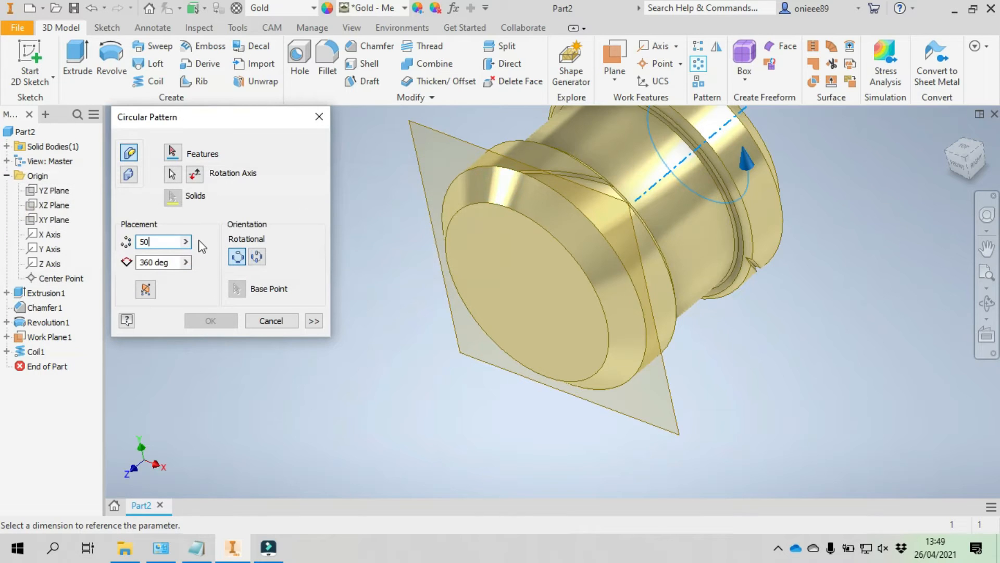
left_click(176, 153)
left_click(36, 351)
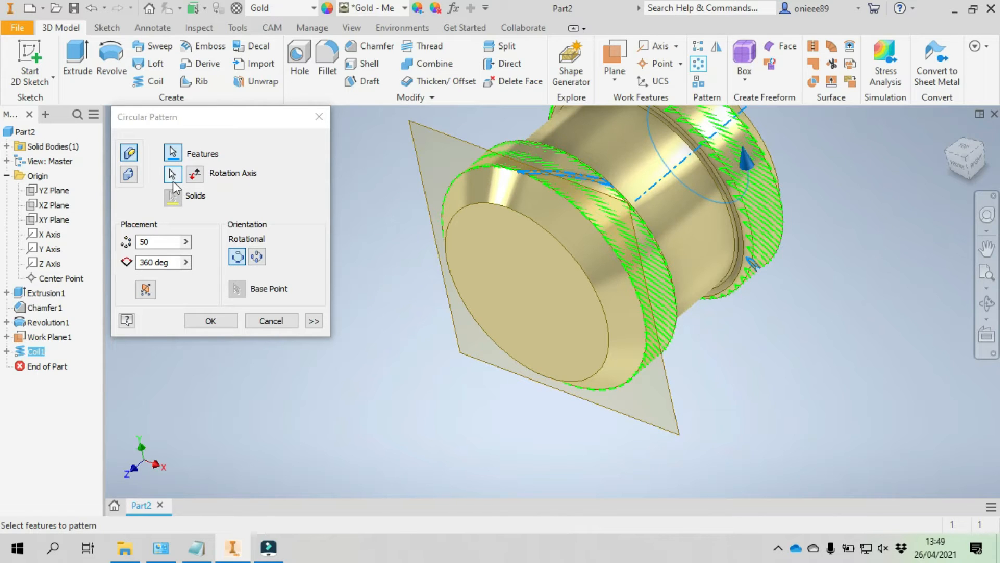
left_click(206, 321)
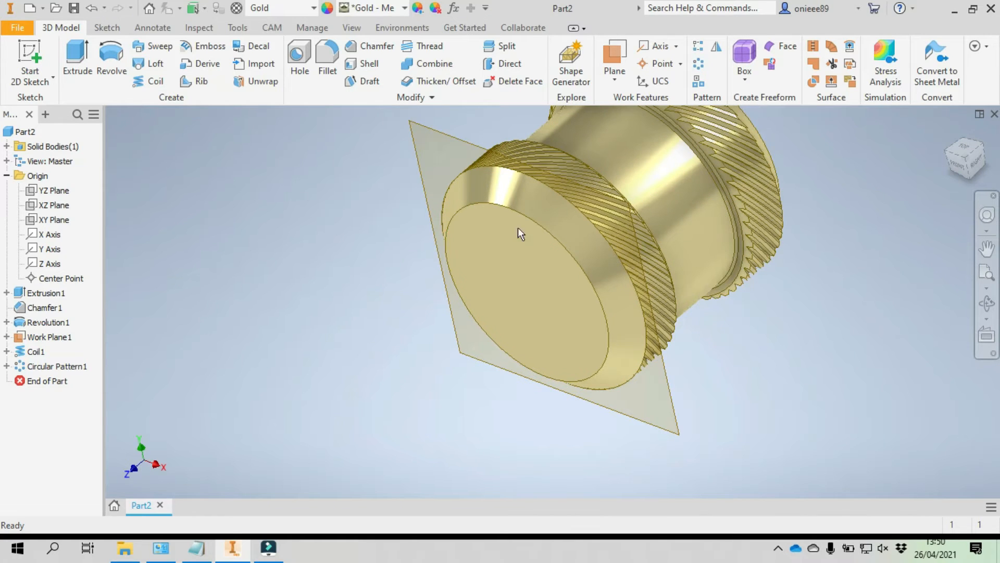
- Create a work plane offset 5 mm from the XY plane, through the middle of the part
scroll(634, 190, "up", 5)
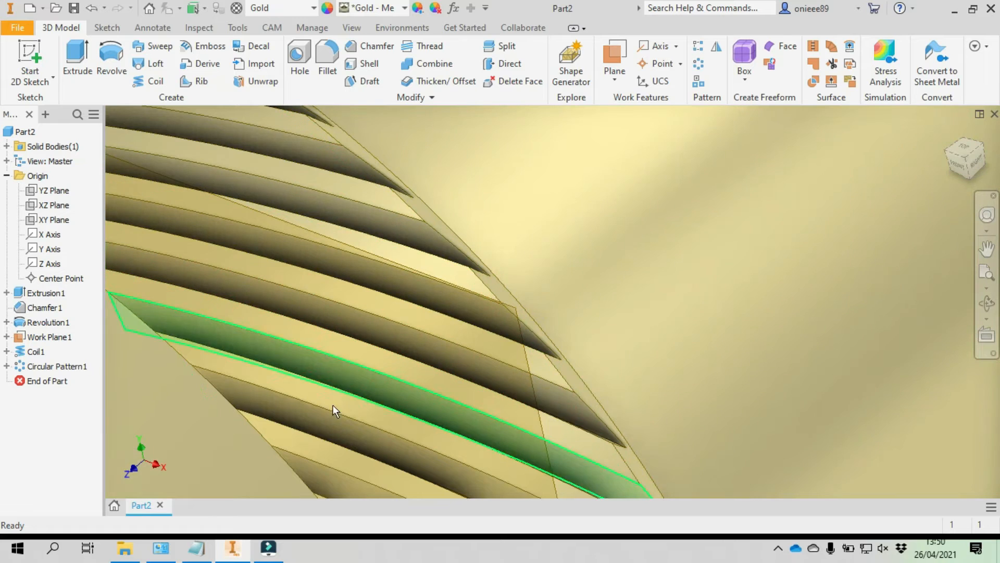
scroll(332, 404, "down", 6)
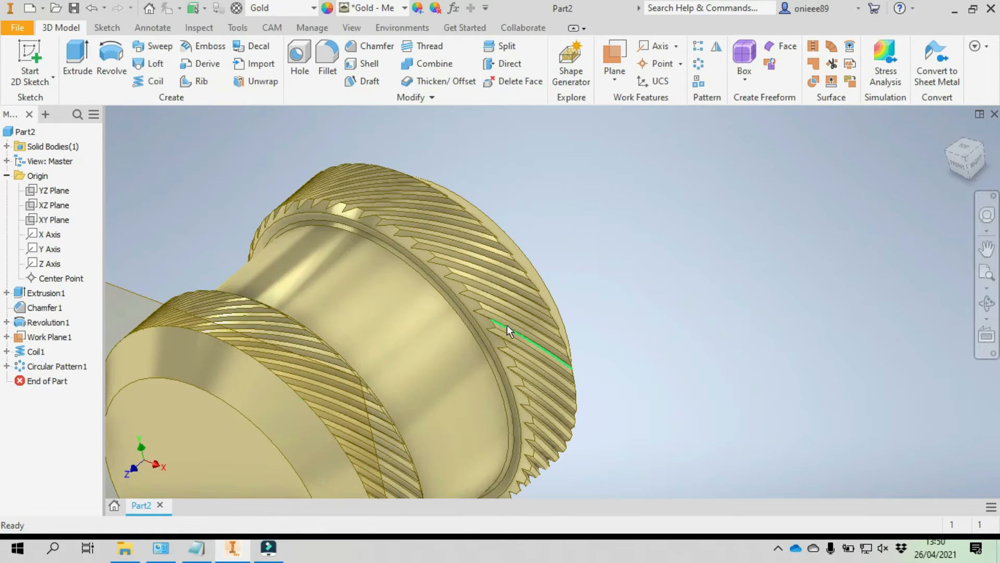
left_click(977, 166)
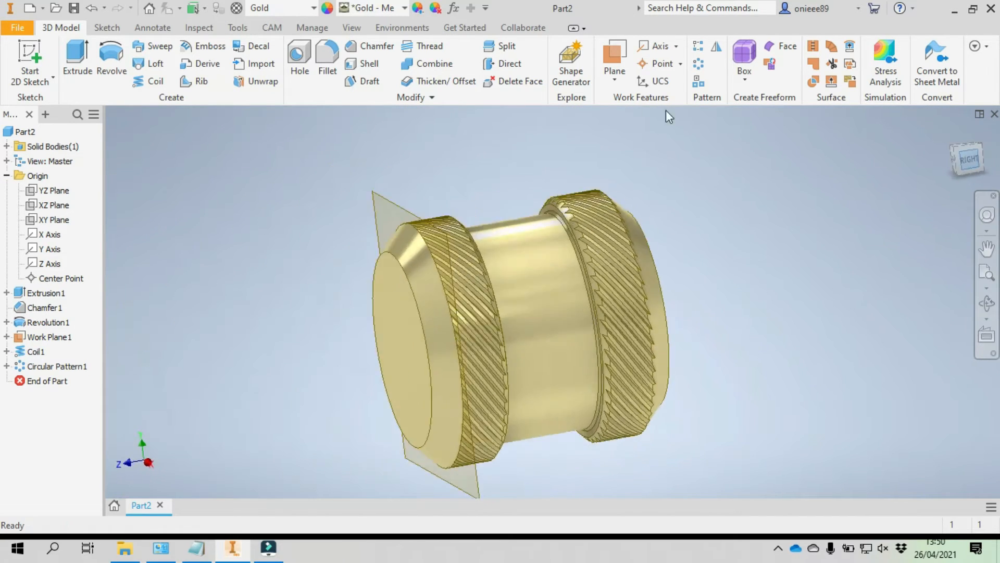
left_click(616, 54)
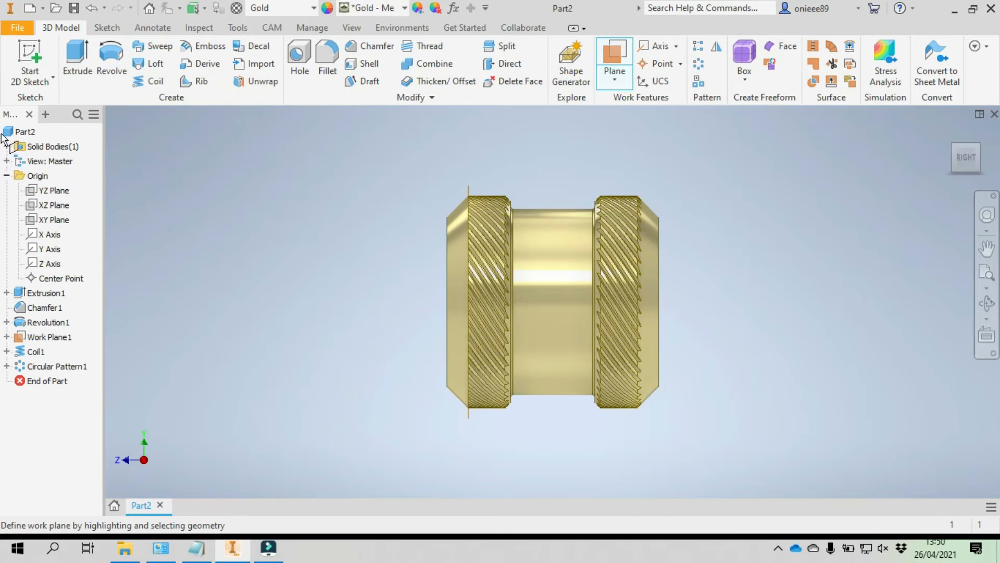
left_click(62, 221)
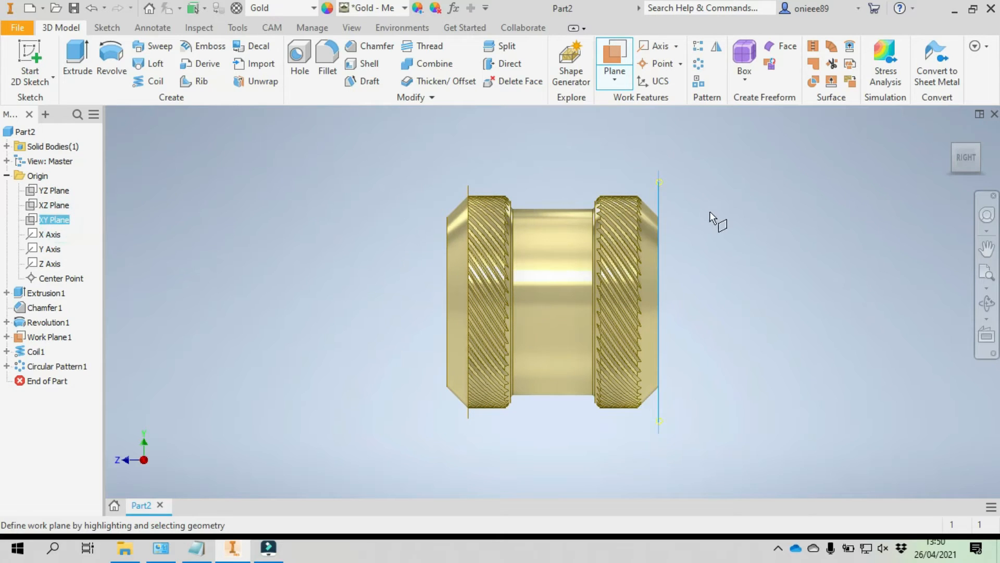
left_click_drag(651, 183, 541, 180)
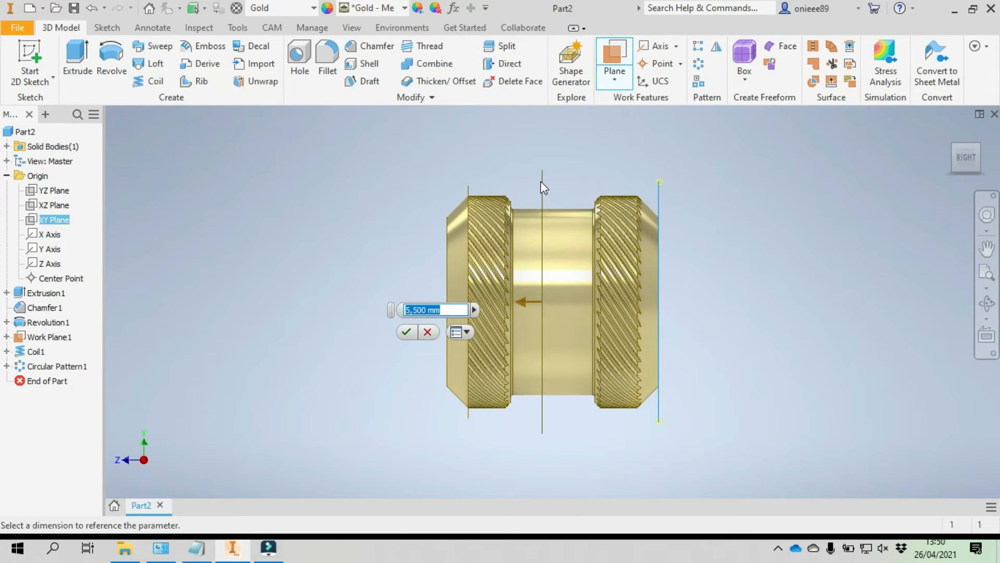
type("5")
left_click(411, 332)
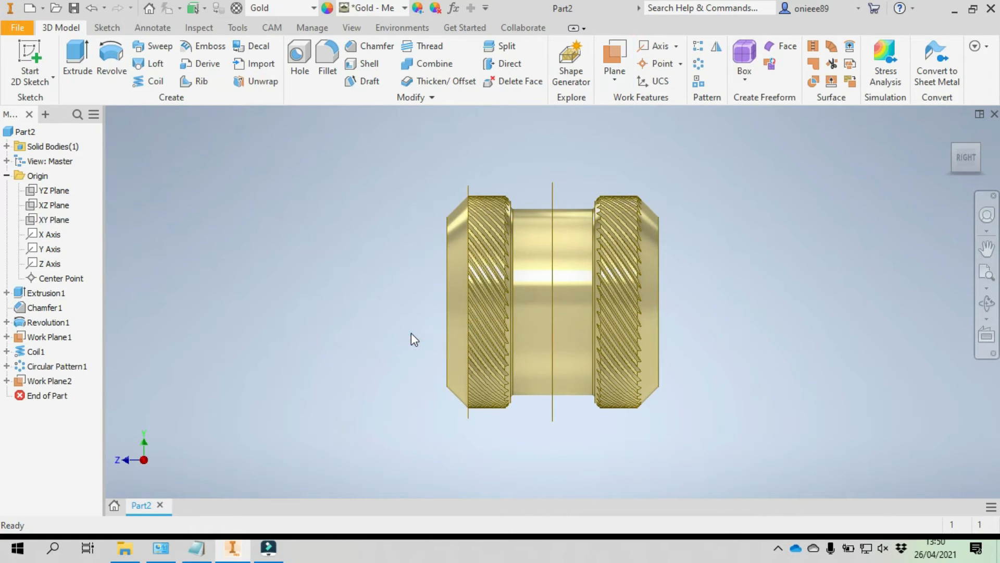
left_click(986, 304)
left_click_drag(617, 297, 643, 368)
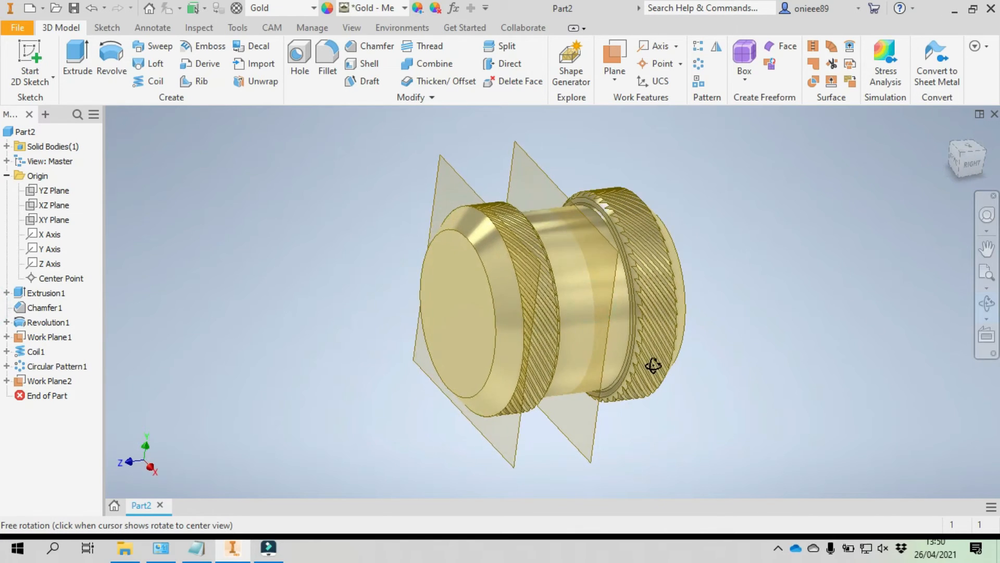
right_click(264, 197)
left_click(304, 208)
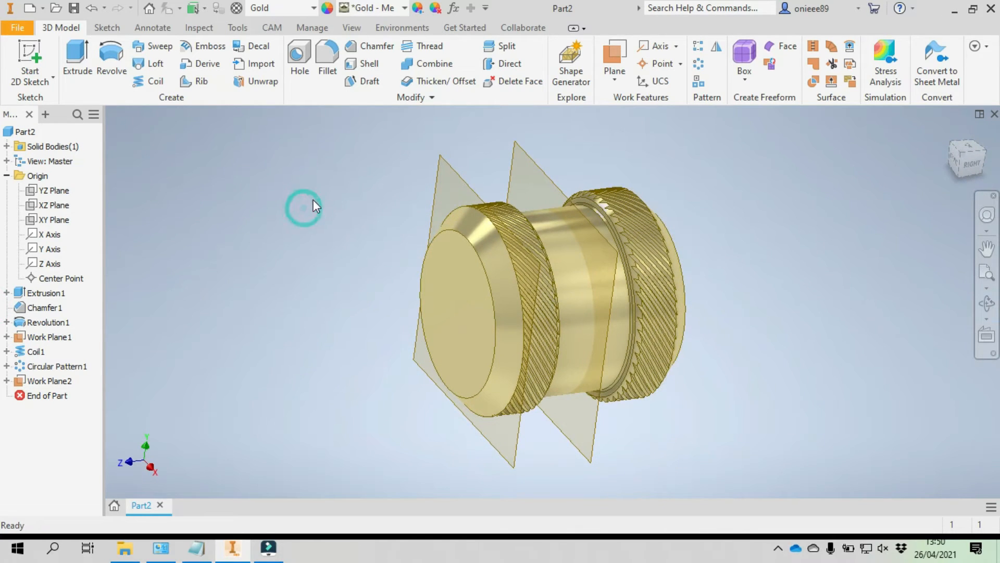
left_click(29, 58)
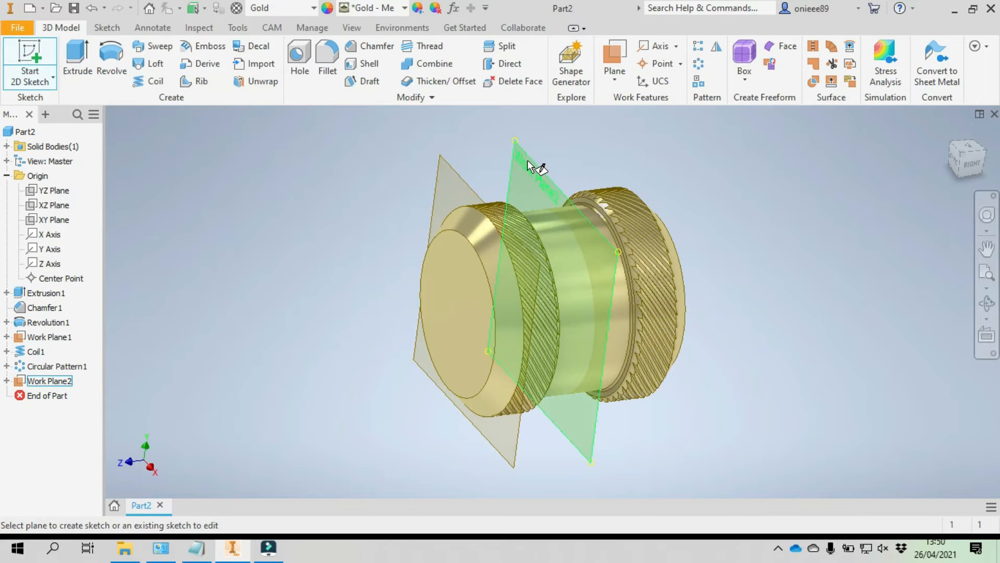
right_click(239, 173)
left_click(285, 172)
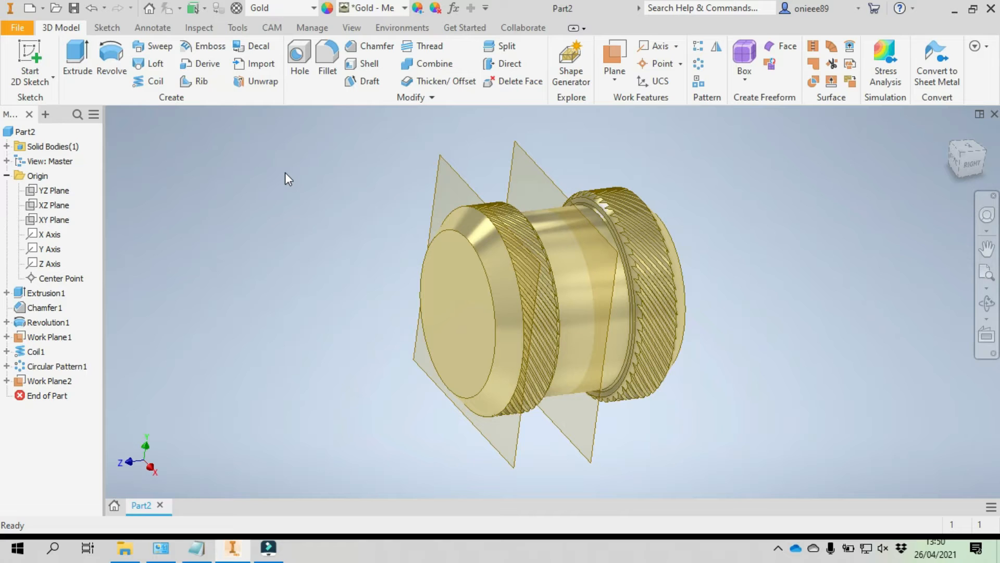
- Mirror the coil cut and its circular pattern about the work plane in the middle of the part
left_click(717, 51)
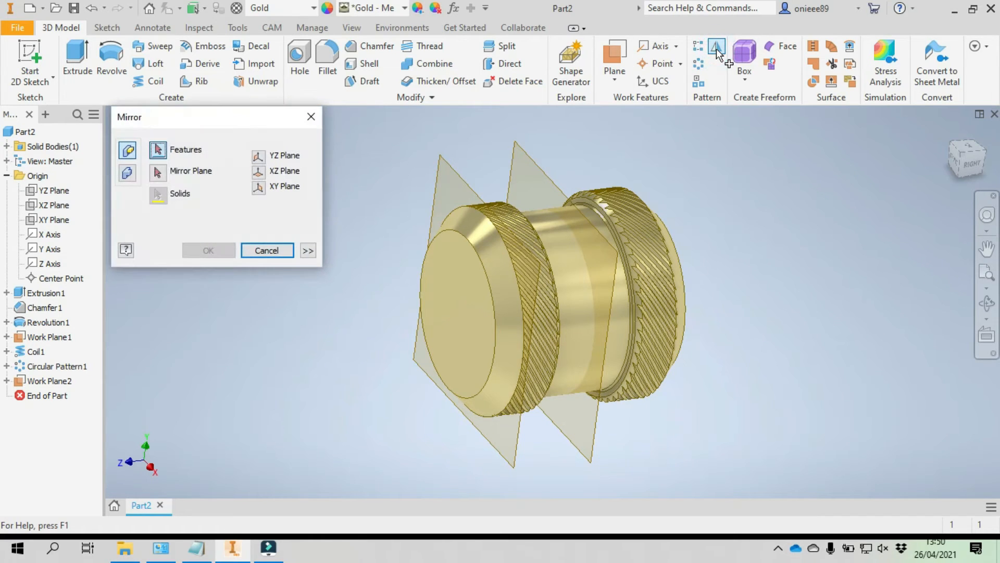
left_click(43, 353)
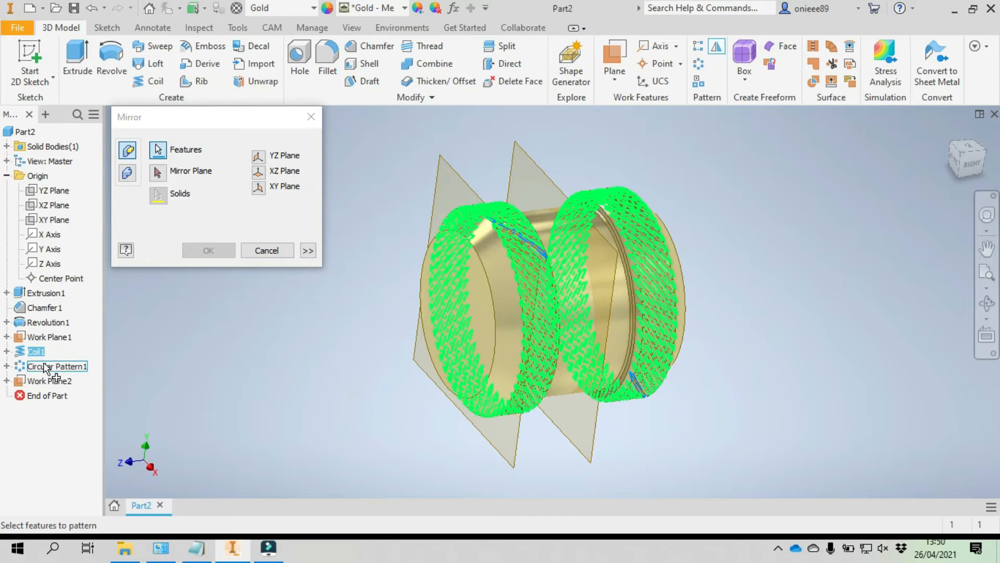
left_click(44, 366)
left_click(158, 172)
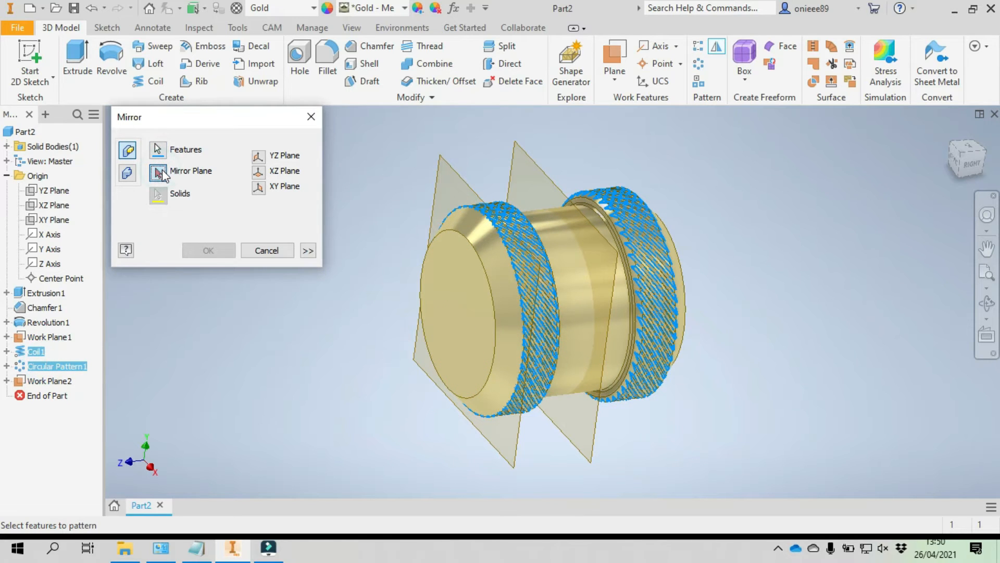
left_click(535, 159)
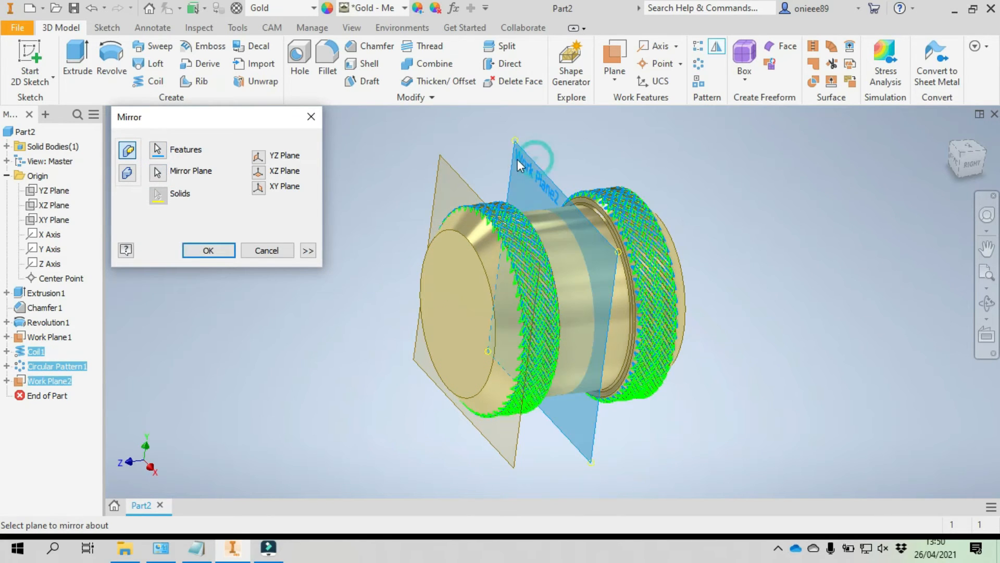
left_click(208, 251)
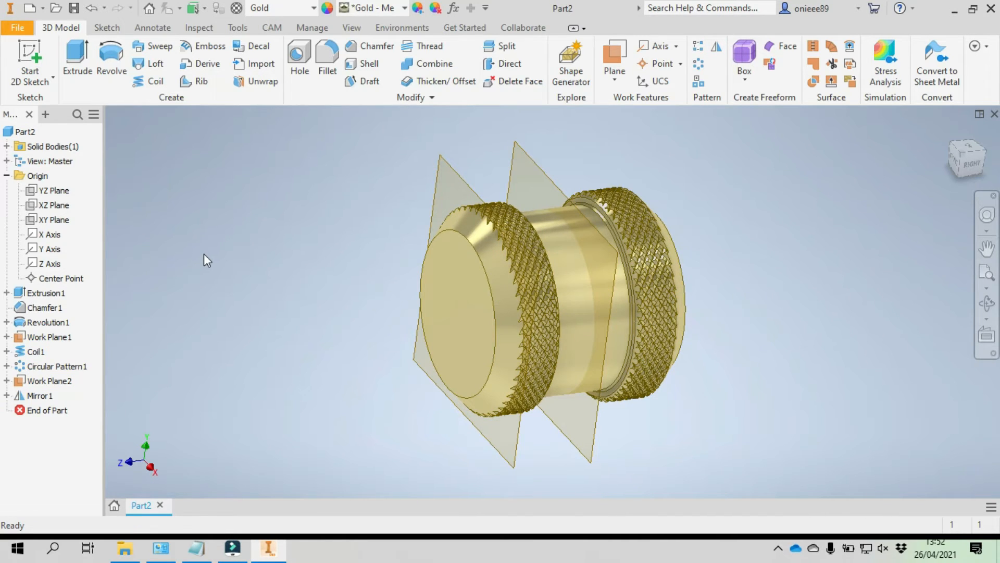
- Hide both work planes, the one at the chamfer edge and the one in the middle of the part
scroll(533, 186, "up", 5)
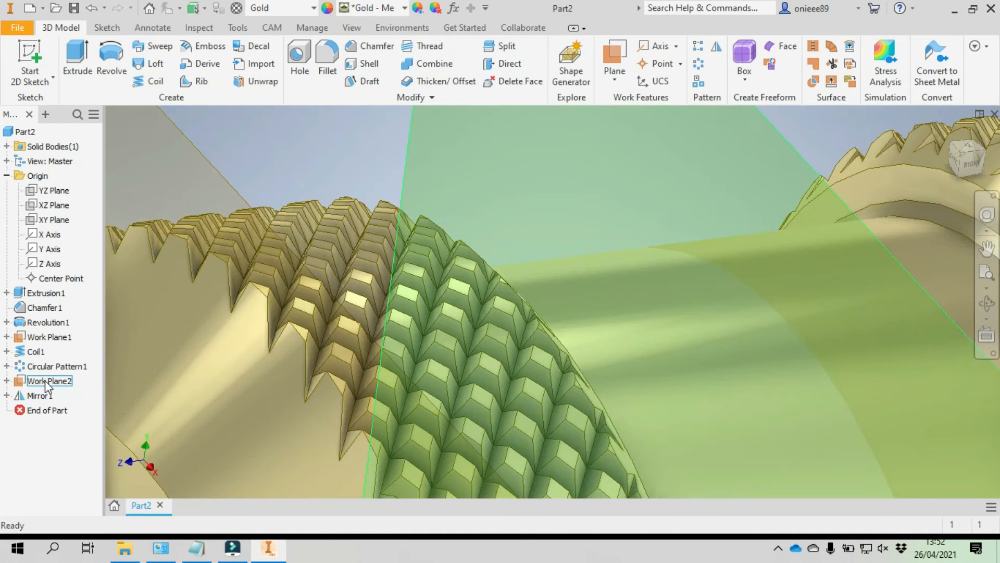
right_click(50, 381)
left_click(75, 305)
right_click(38, 337)
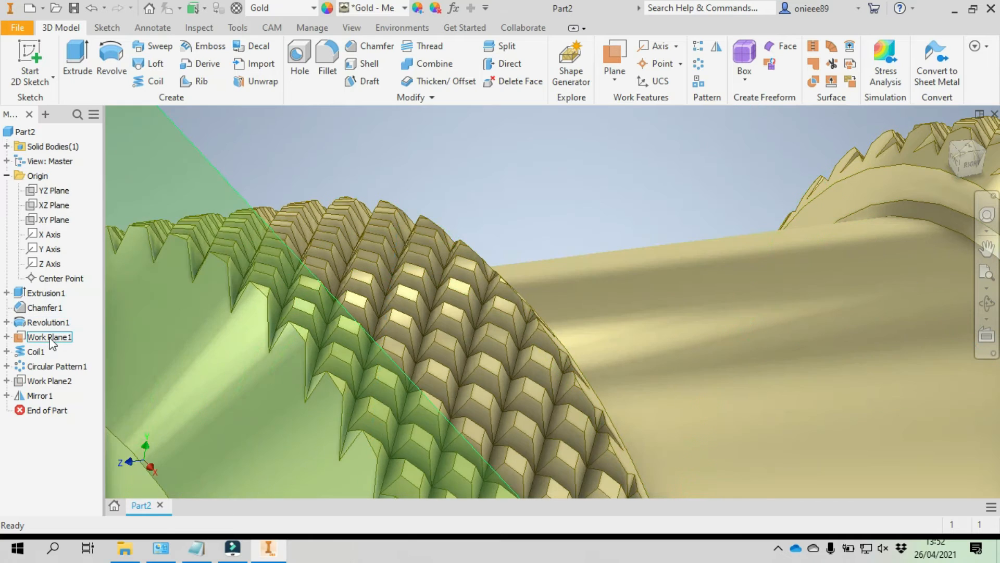
left_click(73, 306)
- Start a sketch on the flat front end face and draw a 5 mm diameter circle centered on the origin
scroll(382, 279, "down", 5)
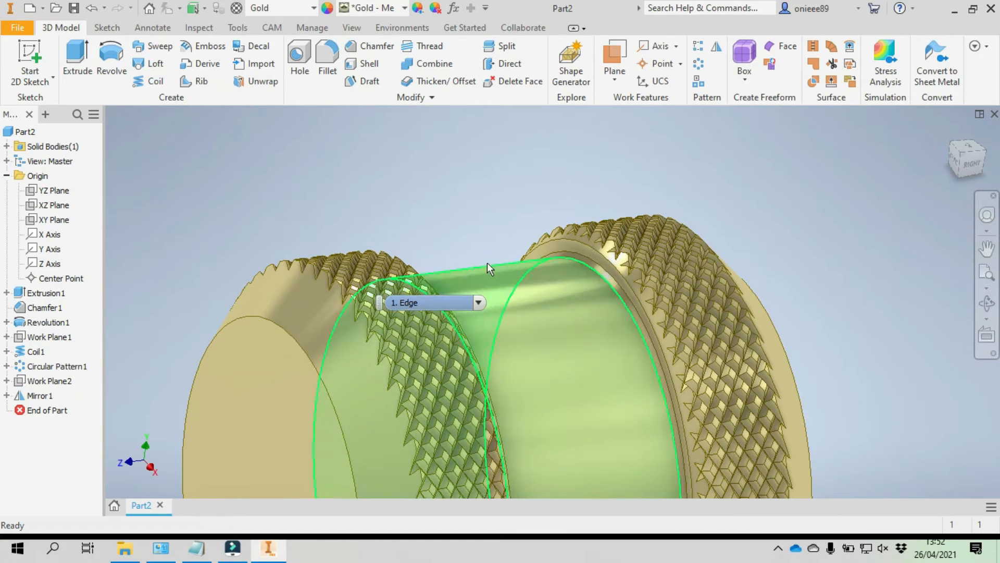
left_click(986, 302)
left_click_drag(554, 339, 647, 380)
right_click(308, 336)
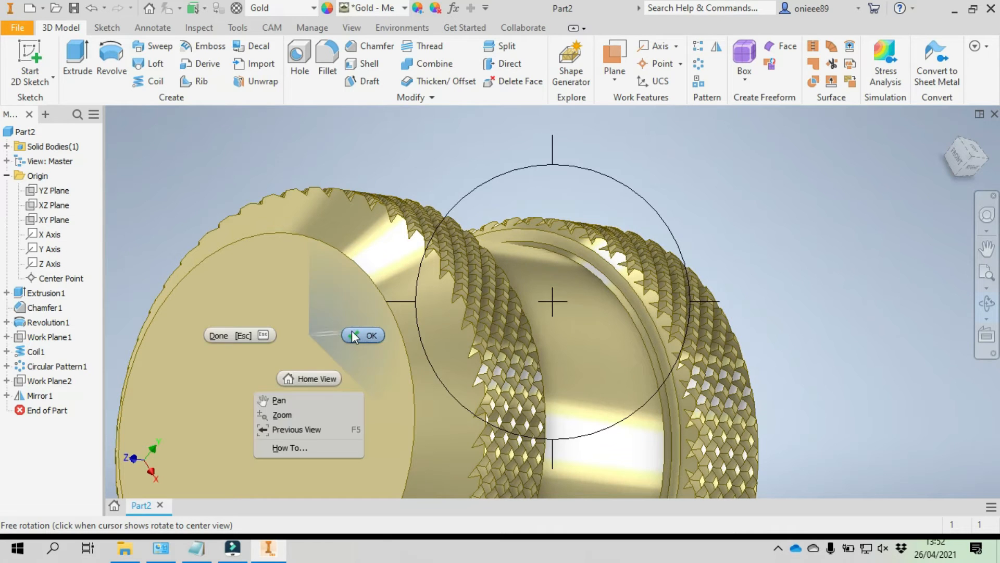
left_click(353, 332)
left_click(308, 342)
left_click(27, 54)
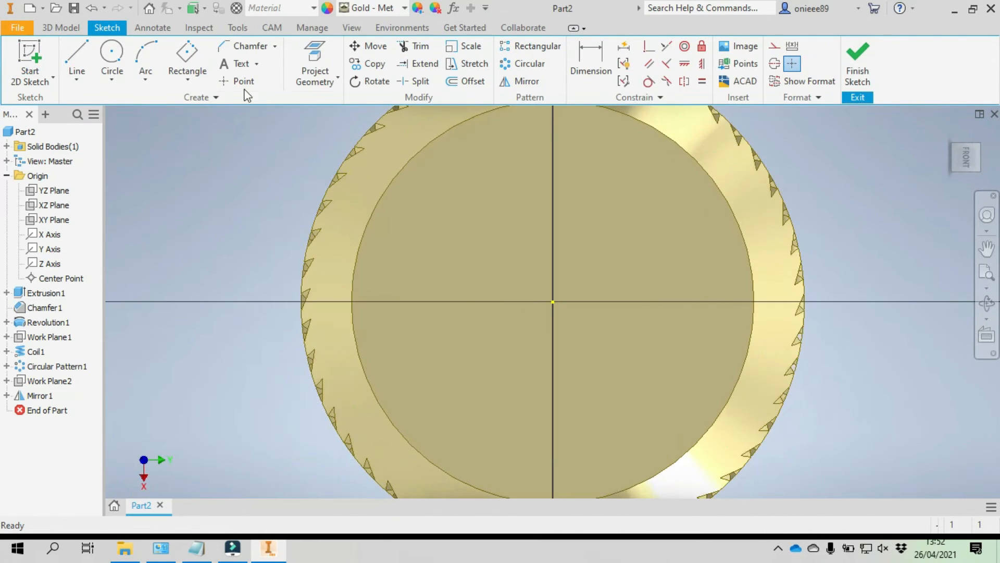
left_click(111, 58)
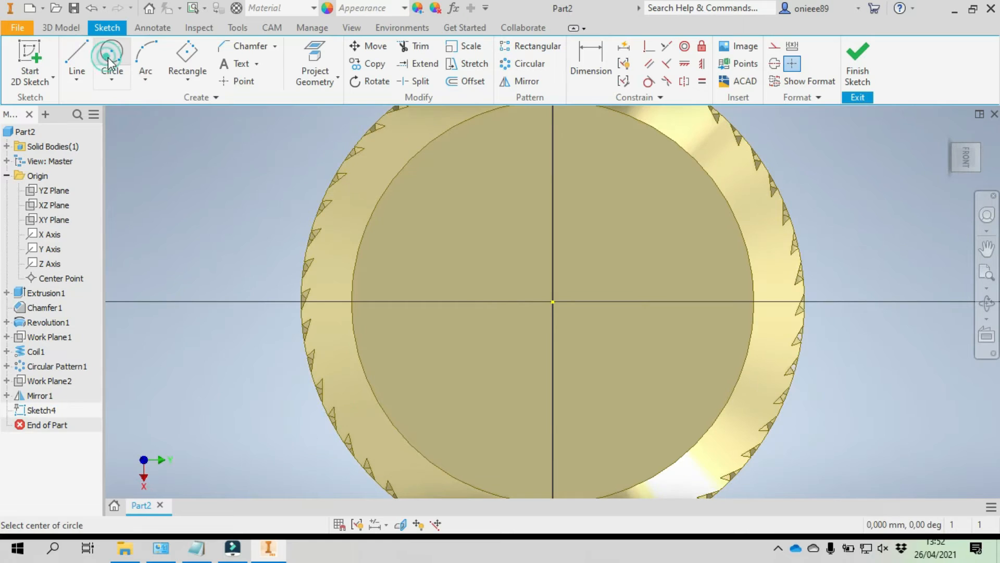
left_click(554, 302)
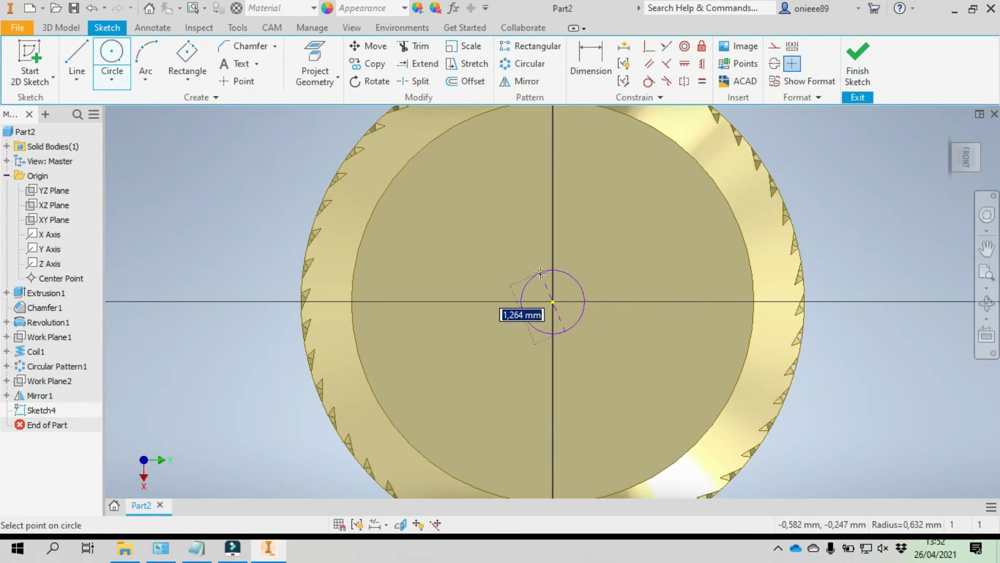
type("5")
key("Return")
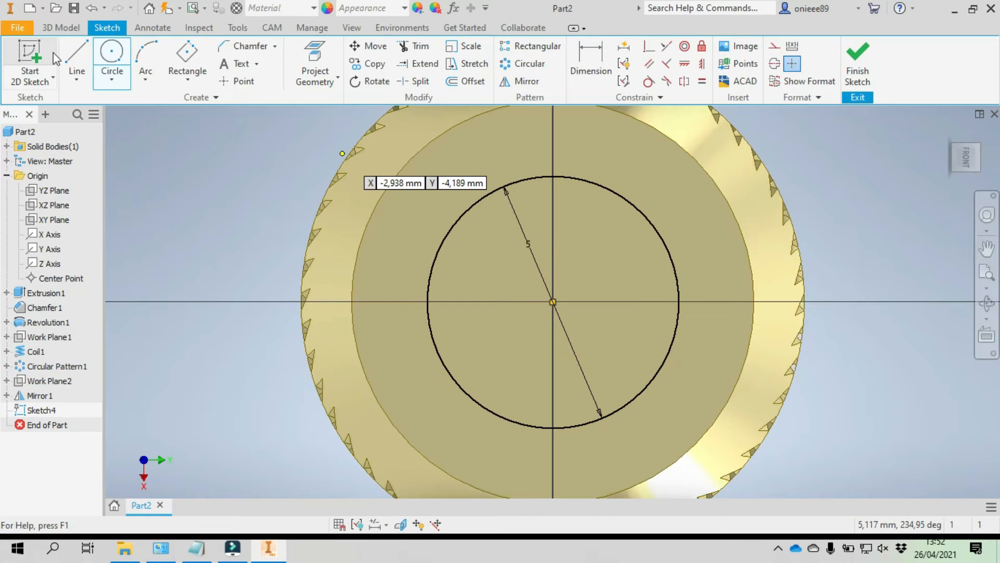
- Extrude the 5 mm circle 8 mm outward from the front face, joined to the body
left_click(61, 28)
left_click(68, 54)
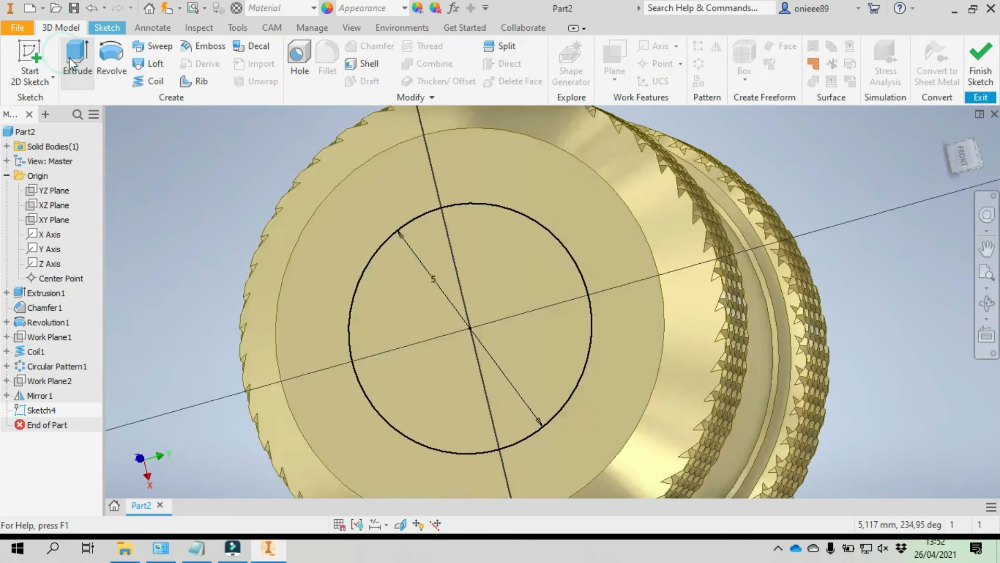
left_click(273, 355)
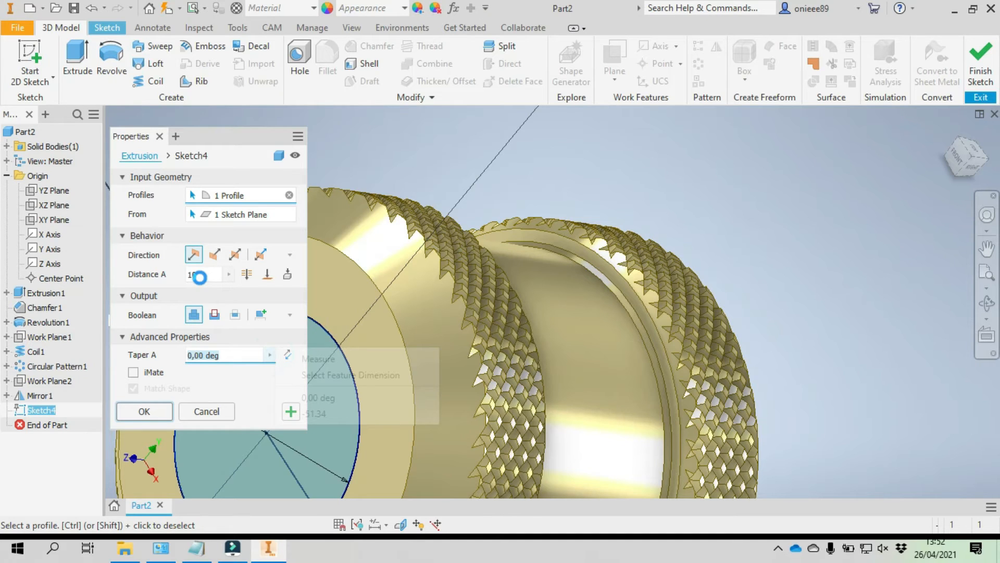
scroll(575, 274, "down", 5)
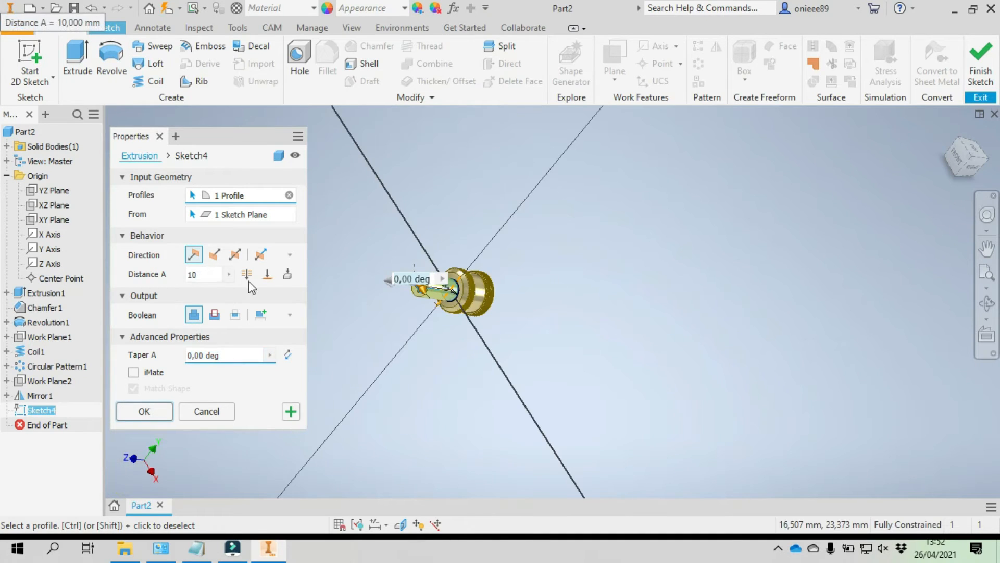
left_click(194, 274)
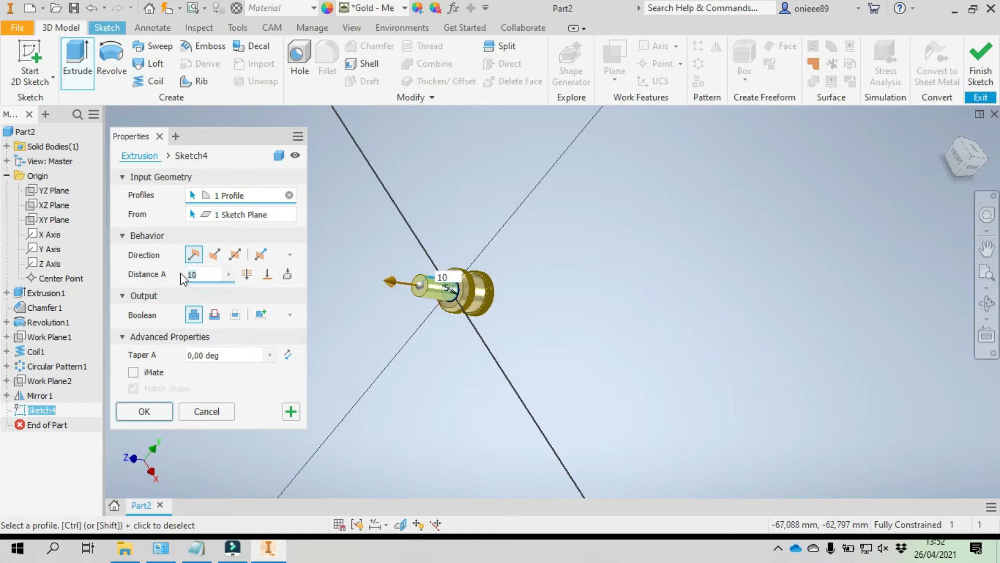
type("8")
left_click(149, 411)
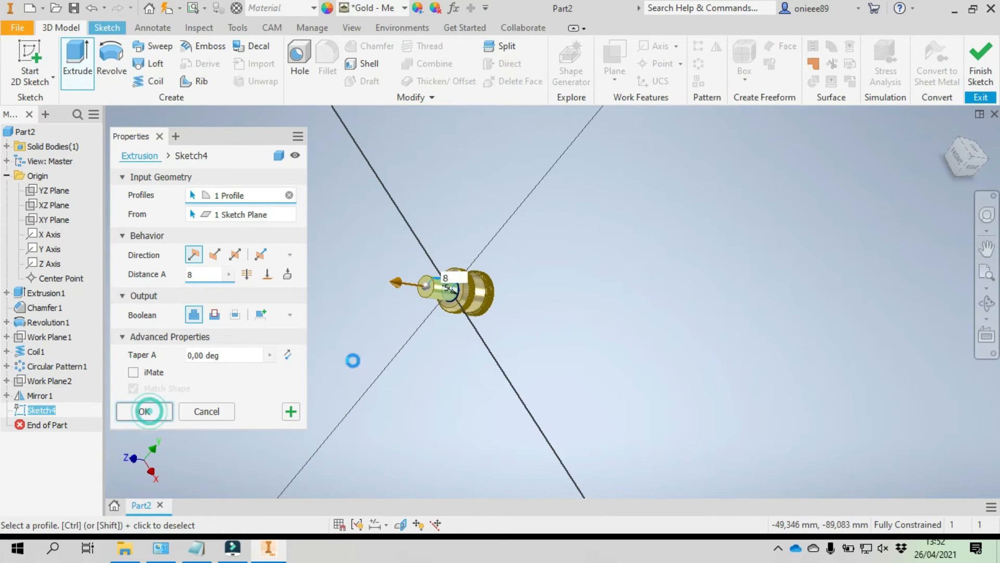
scroll(437, 285, "up", 6)
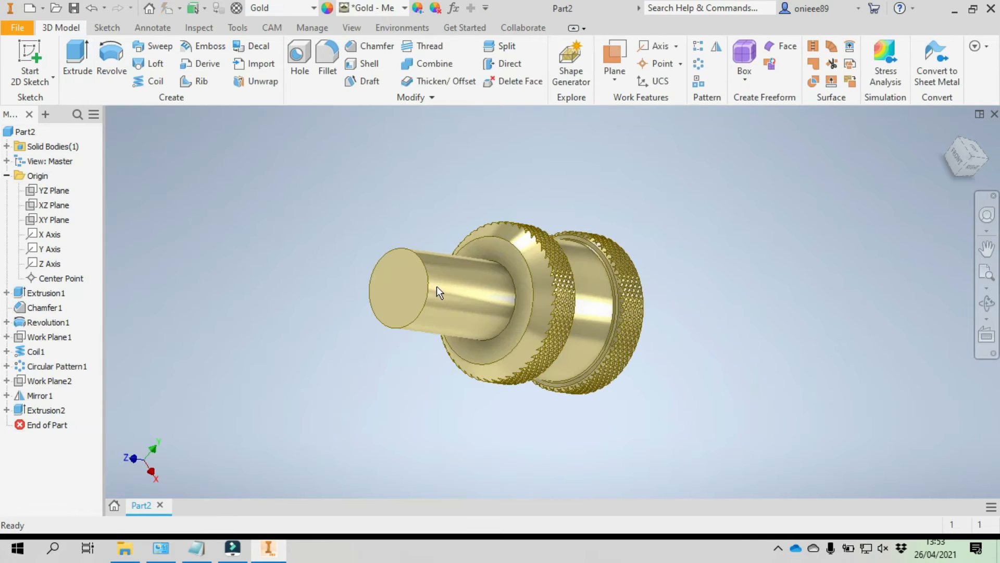
- Chamfer the outer edge at the free end of the extruded shaft with a 0.5 mm distance
scroll(437, 286, "up", 3)
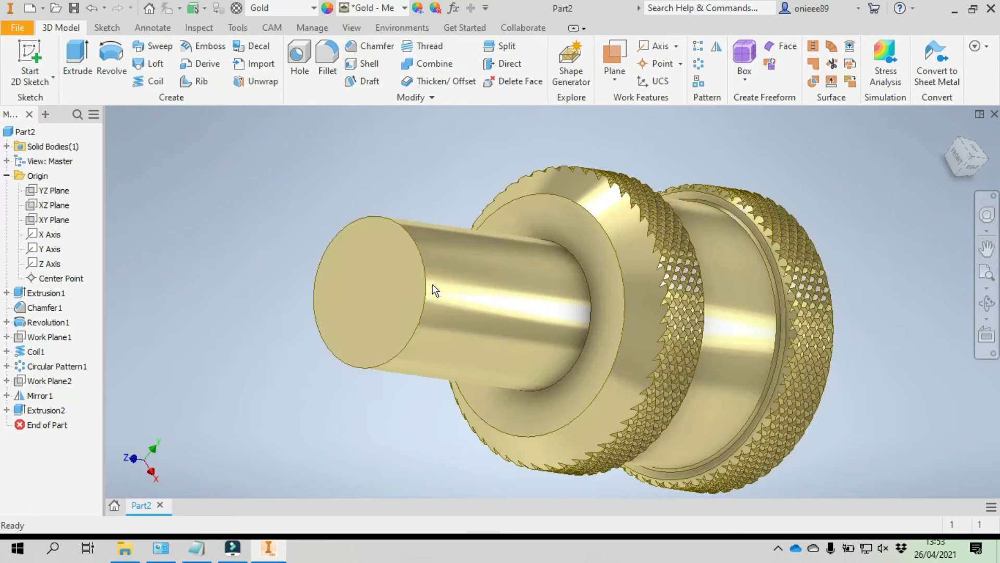
left_click(374, 52)
left_click(213, 177)
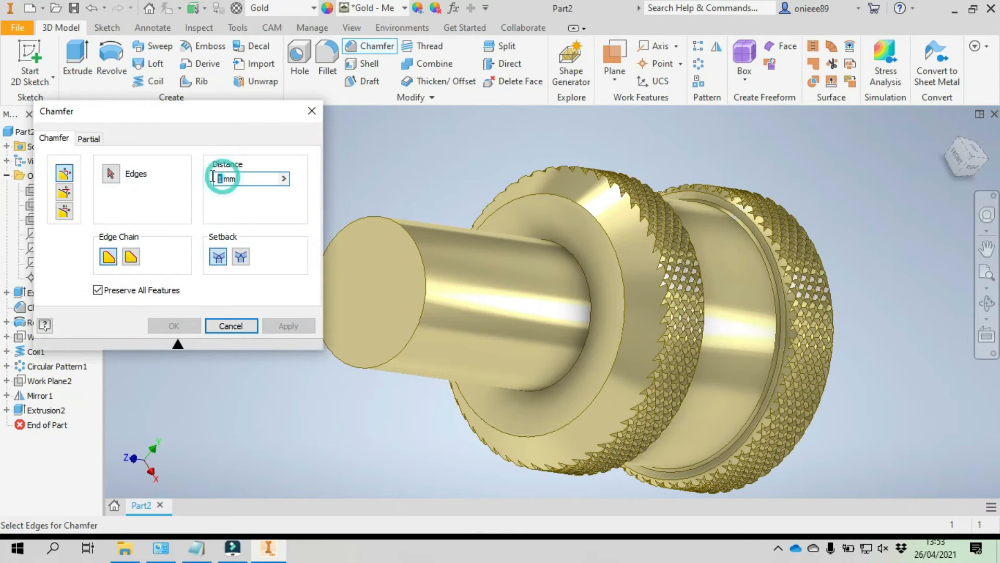
type("0.5")
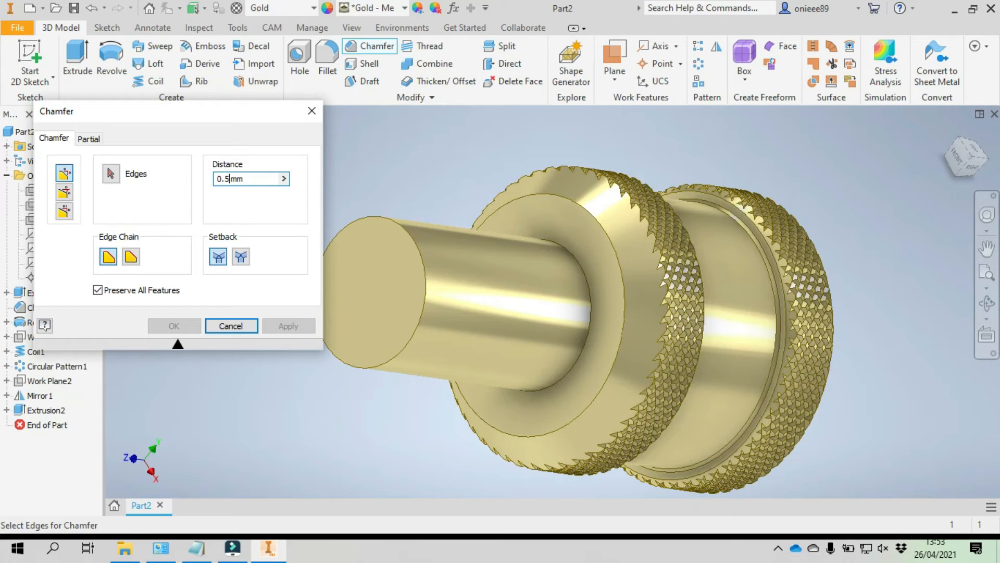
left_click(404, 226)
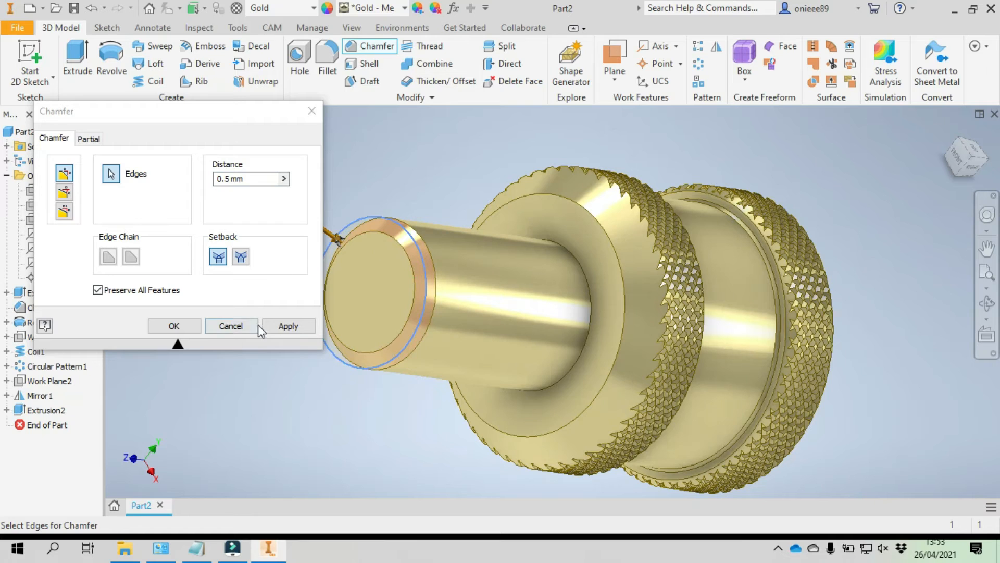
left_click(183, 326)
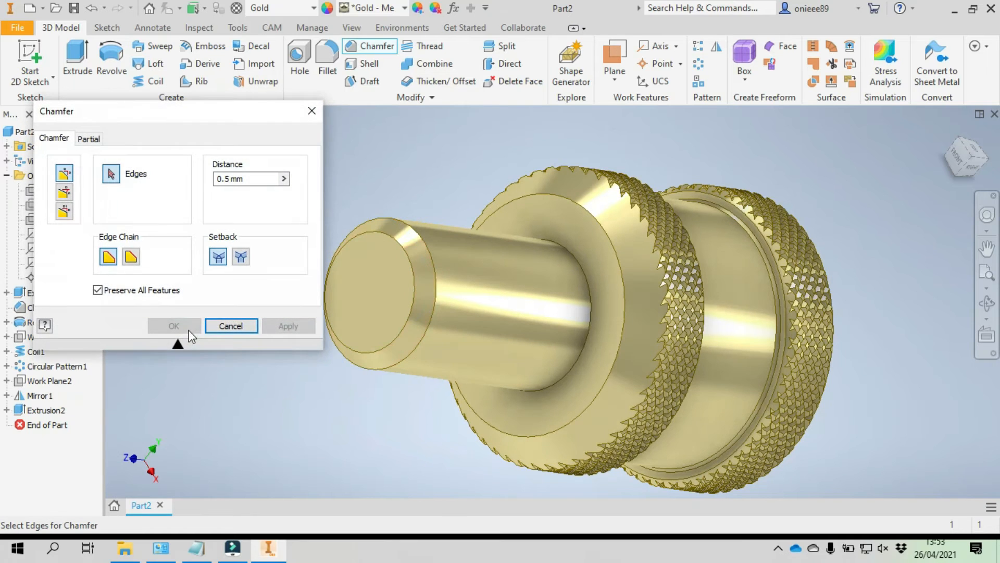
left_click(311, 112)
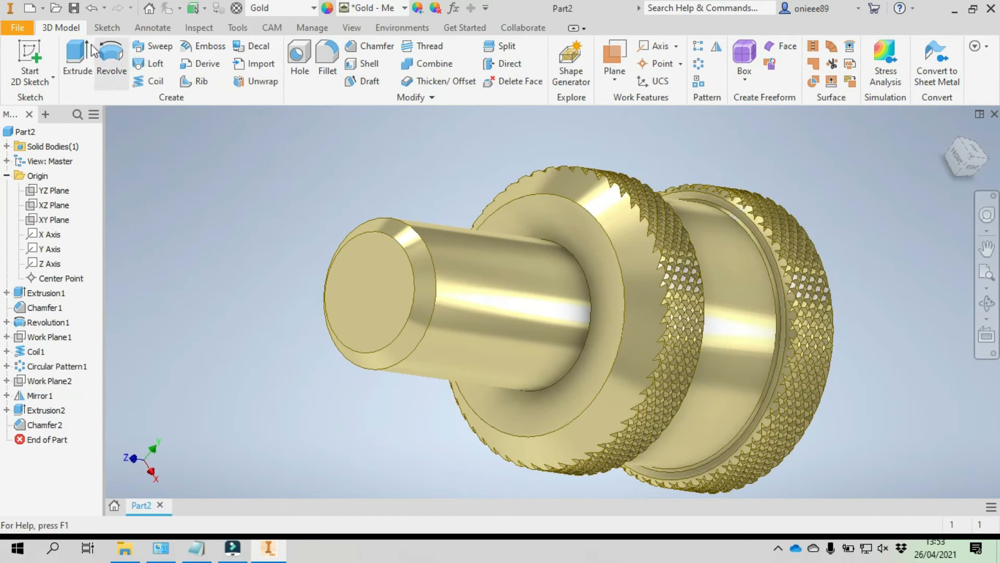
- Start a sketch on the YZ plane and slice the model at the sketch plane
left_click(29, 58)
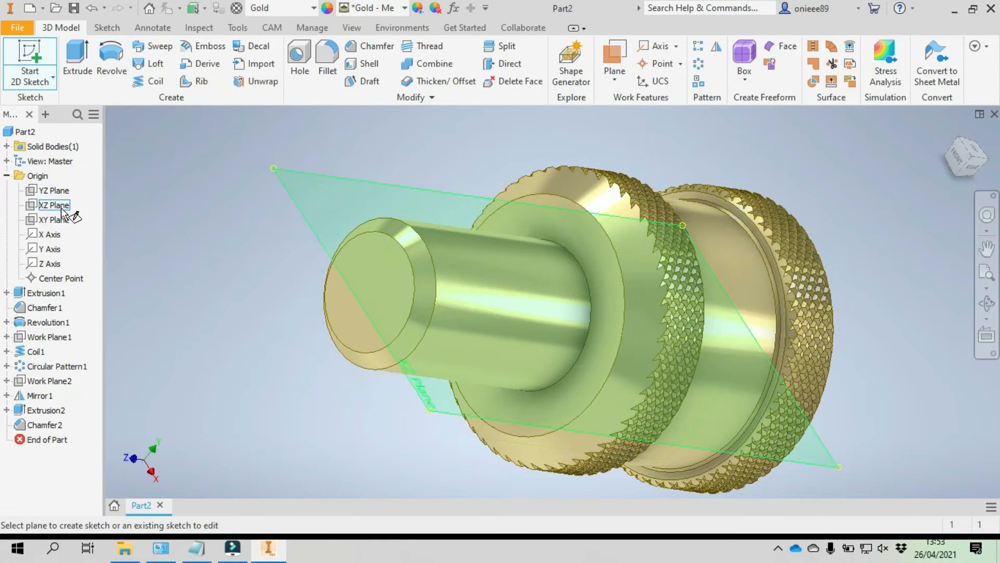
left_click(62, 208)
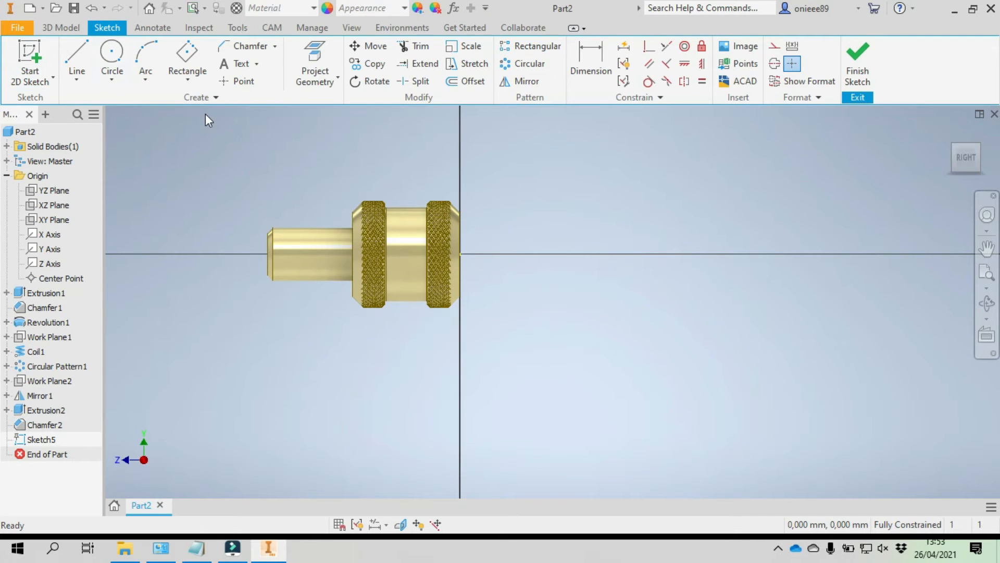
left_click(400, 524)
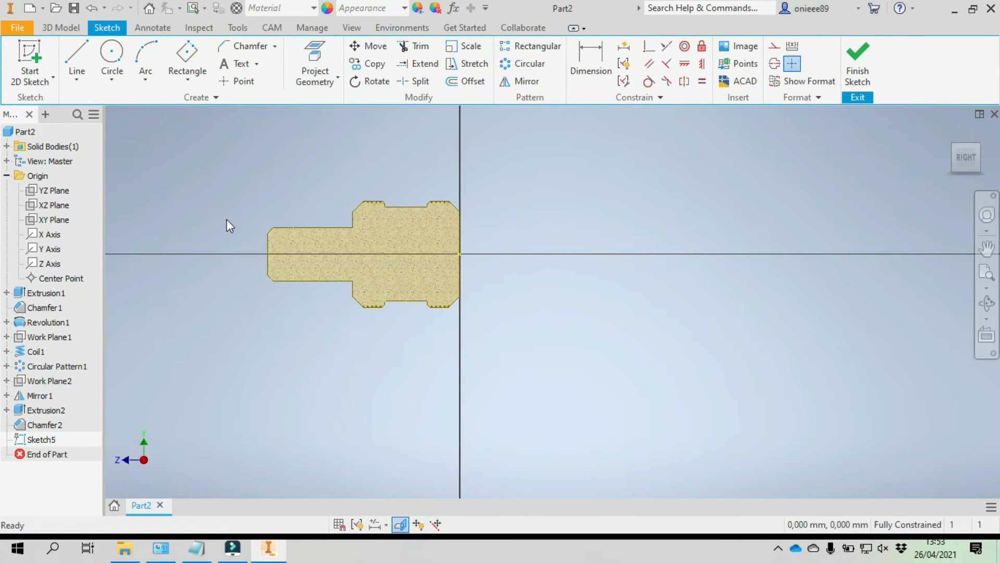
scroll(227, 219, "up", 5)
middle_click_drag(306, 239, 181, 183)
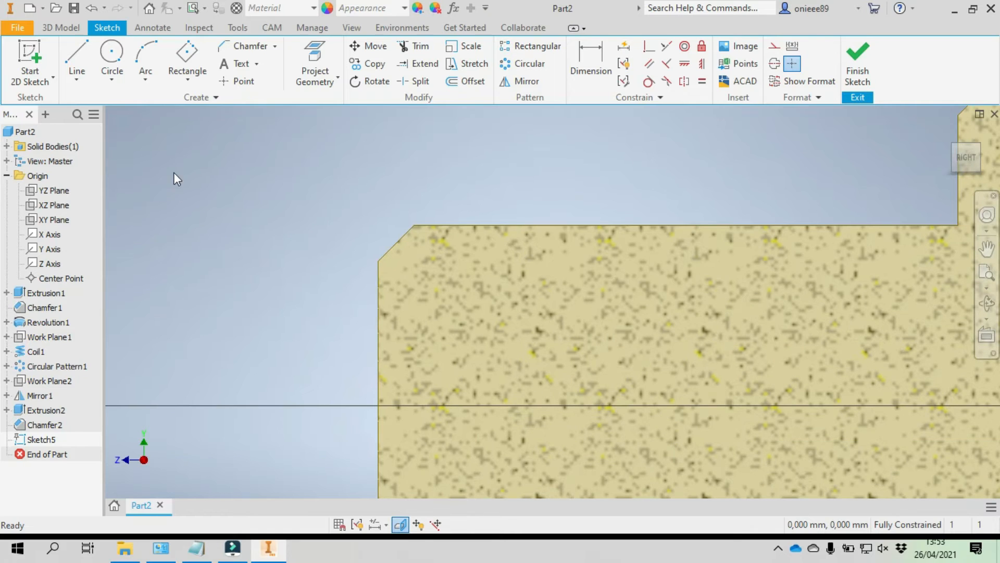
- Draw a closed construction-line triangle about 1 mm wide, pointing downward, in the empty space beyond the shaft's chamfered end
left_click(68, 61)
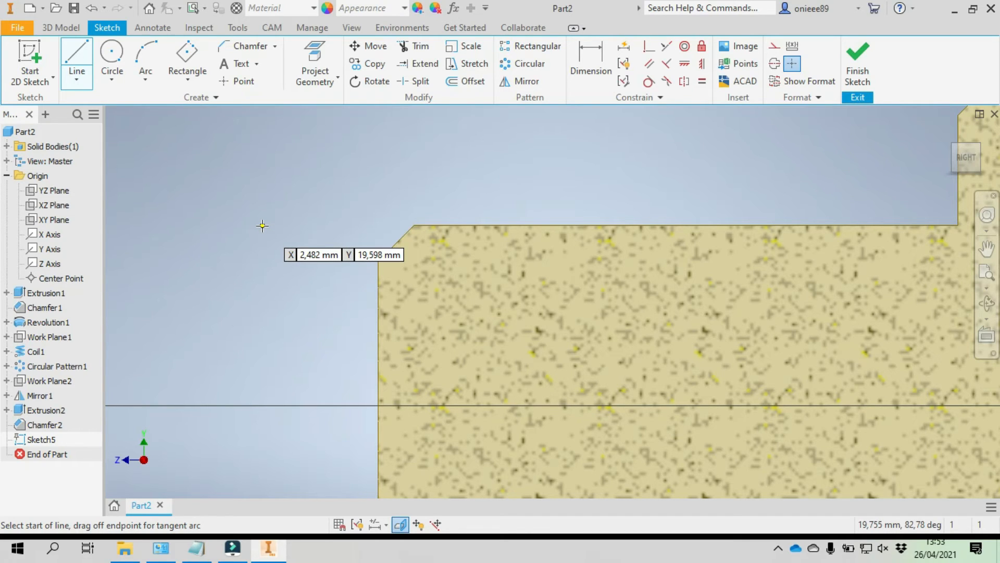
left_click(774, 46)
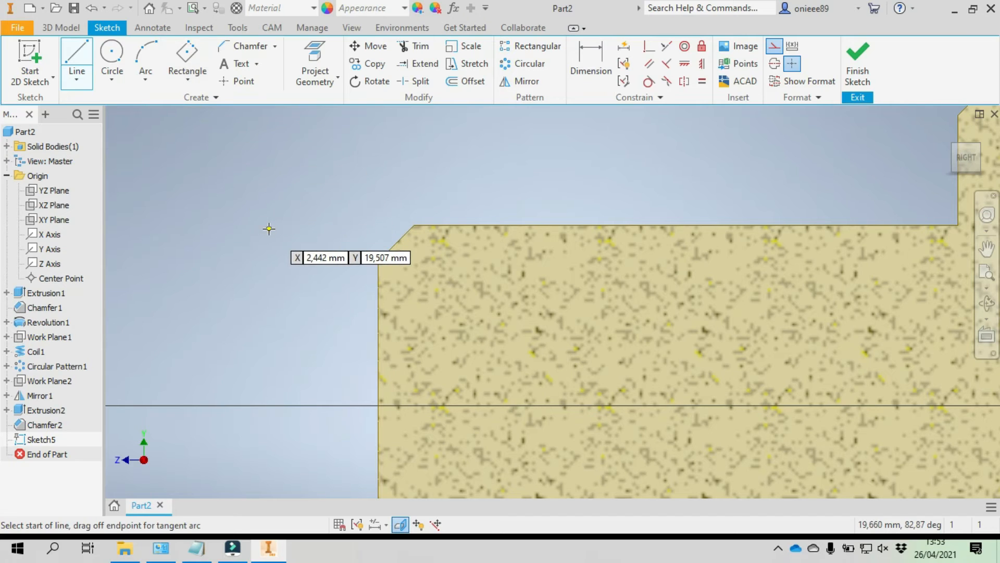
mouse_move(415, 224)
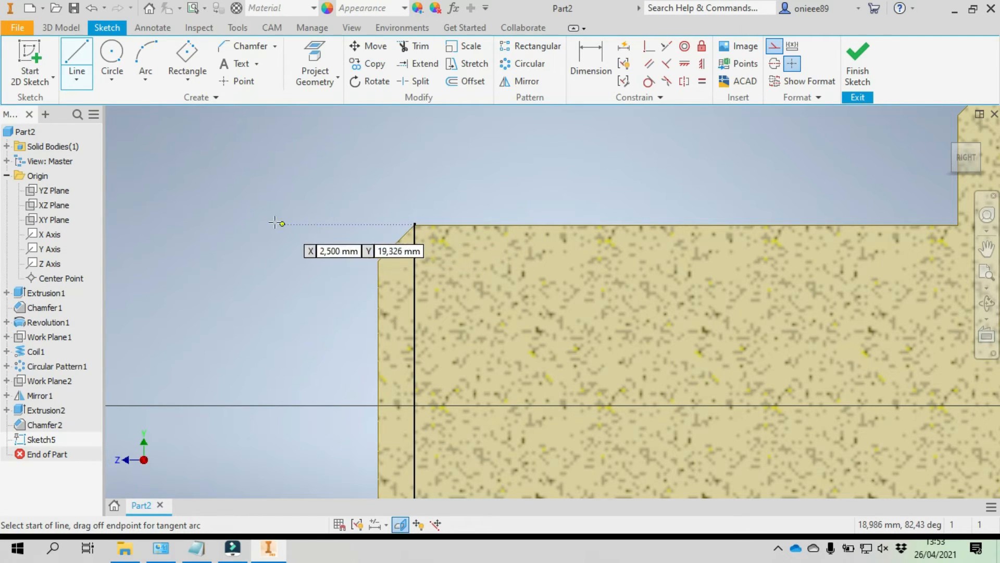
left_click(246, 226)
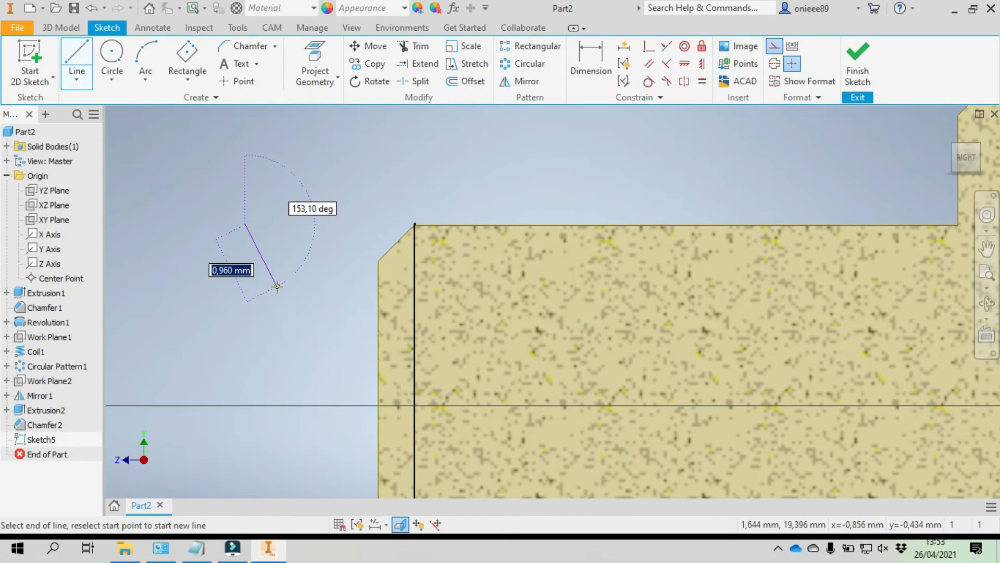
left_click(277, 286)
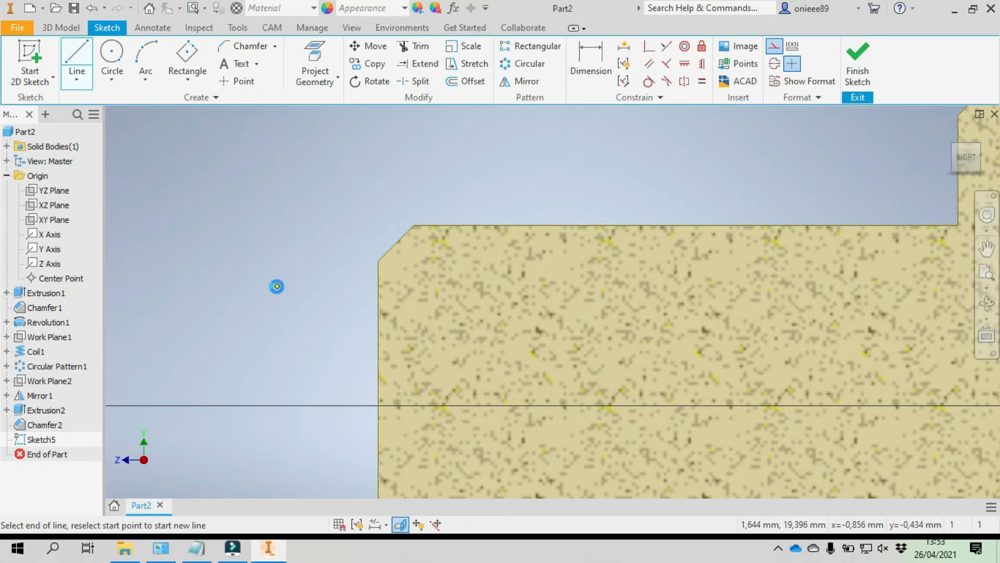
left_click(323, 223)
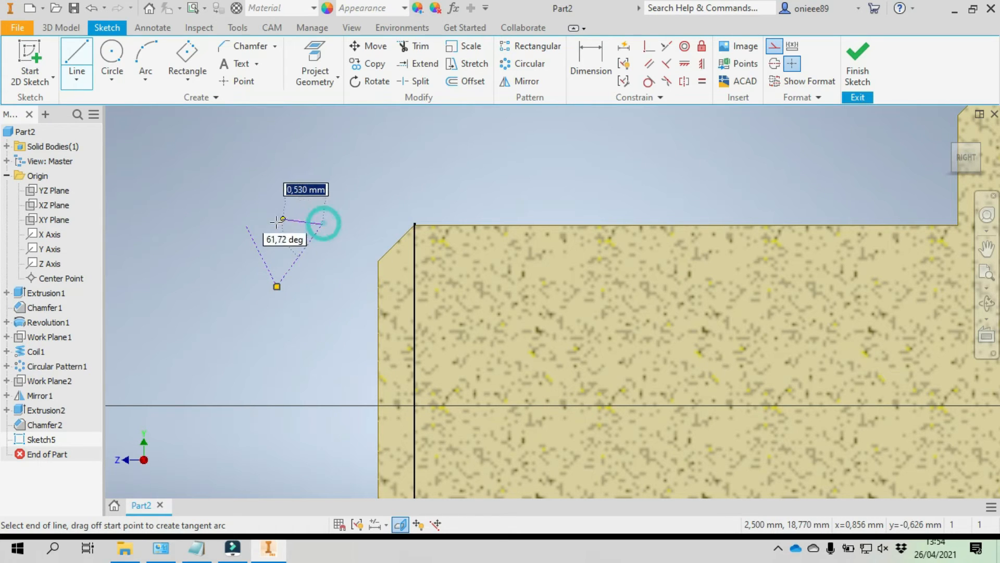
left_click(244, 226)
right_click(163, 208)
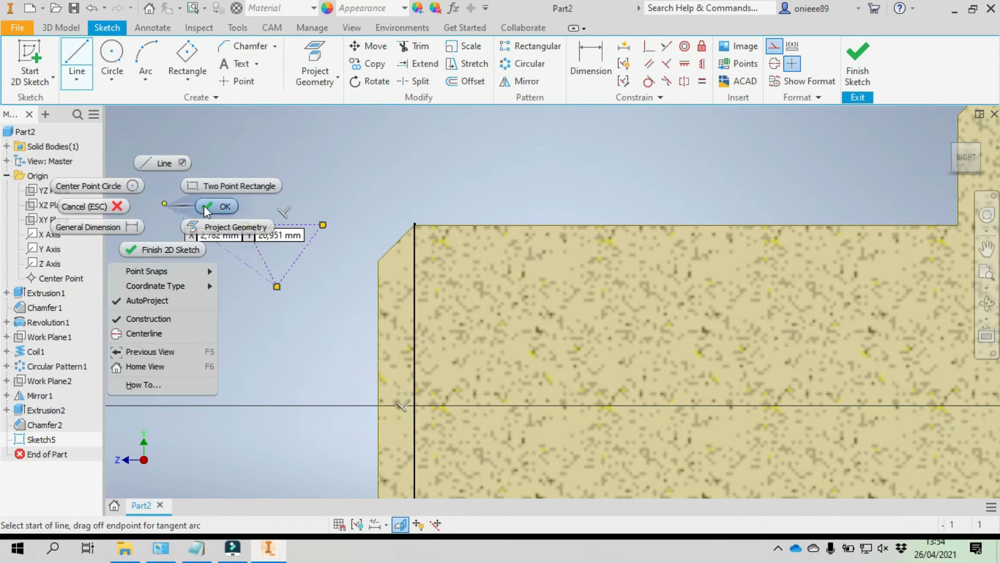
left_click(208, 205)
scroll(234, 270, "down", 3)
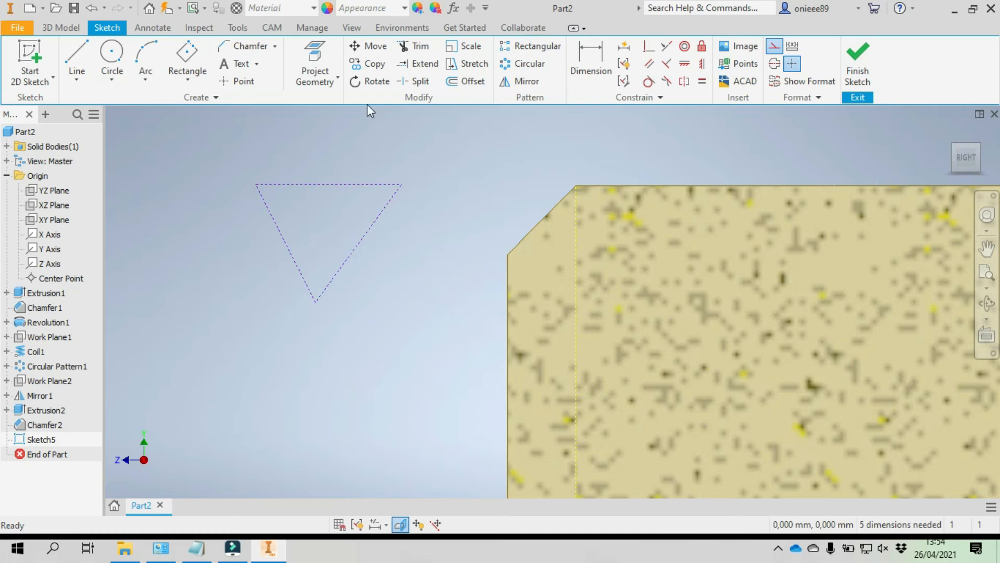
- Dimension the angle between the triangle's two slanted sides at 60 degrees
left_click(590, 62)
left_click(298, 264)
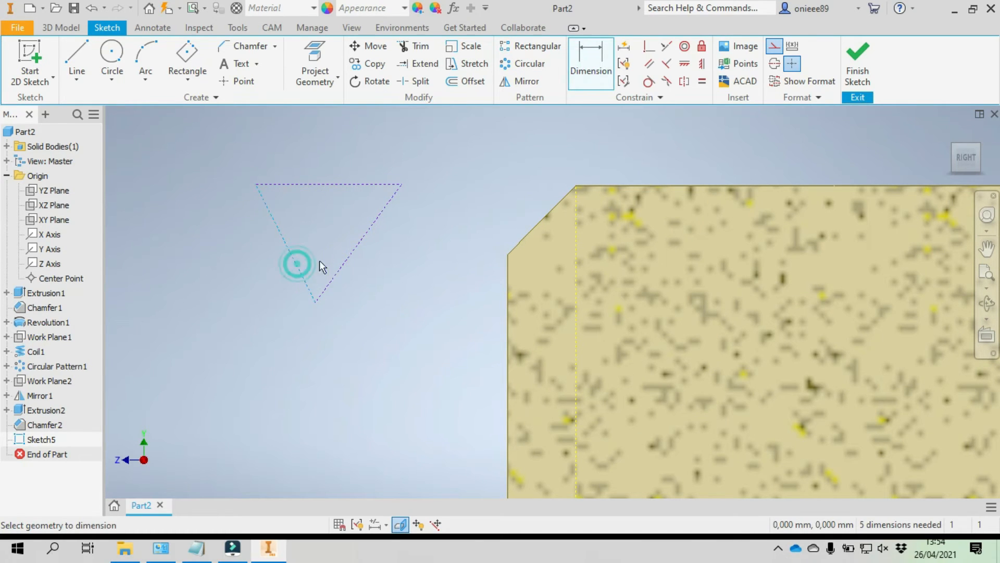
left_click(340, 266)
left_click(321, 228)
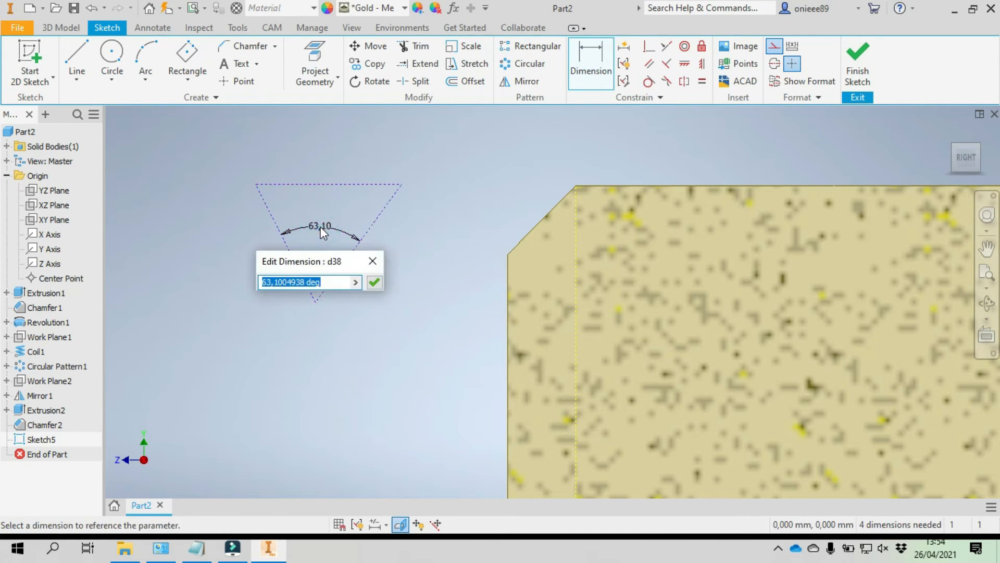
type("60")
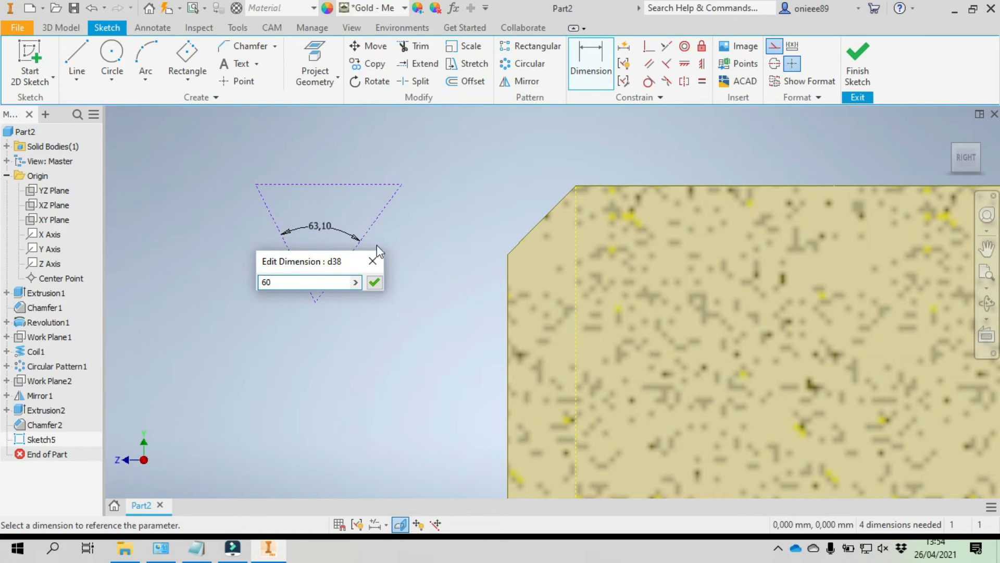
left_click(378, 286)
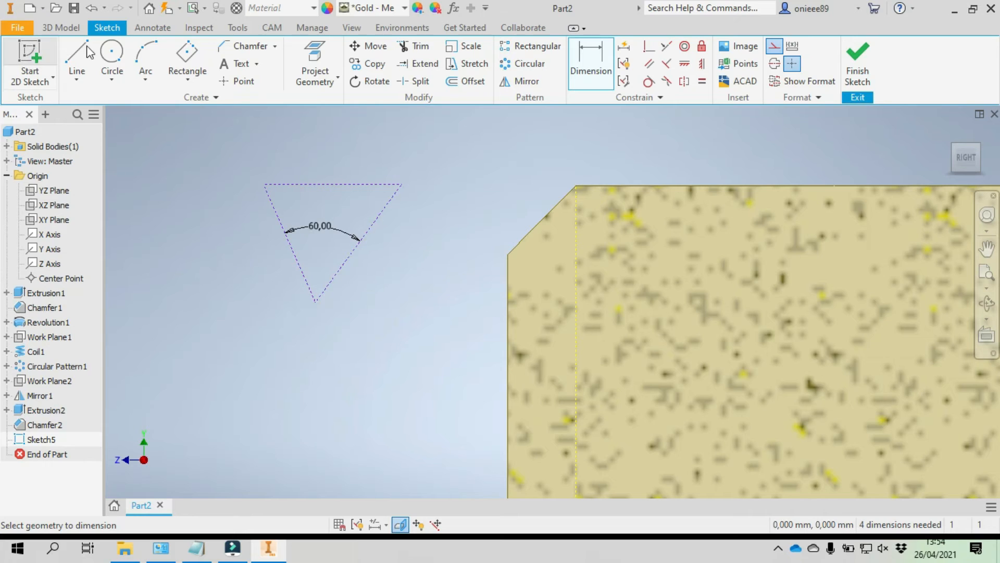
- Dimension the triangle's height from its lower apex to its top side at 0.61 mm
left_click(315, 302)
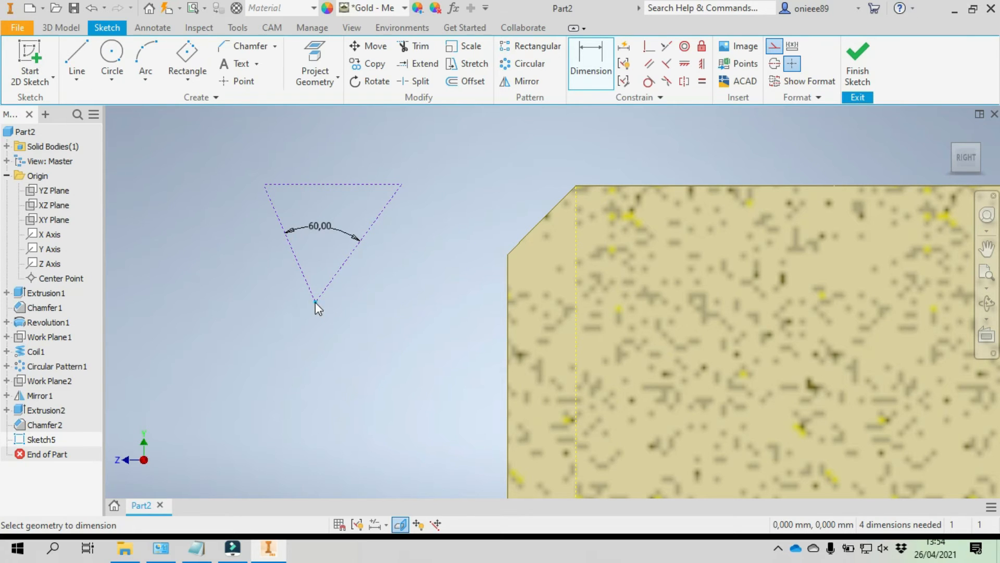
left_click(327, 184)
left_click(464, 225)
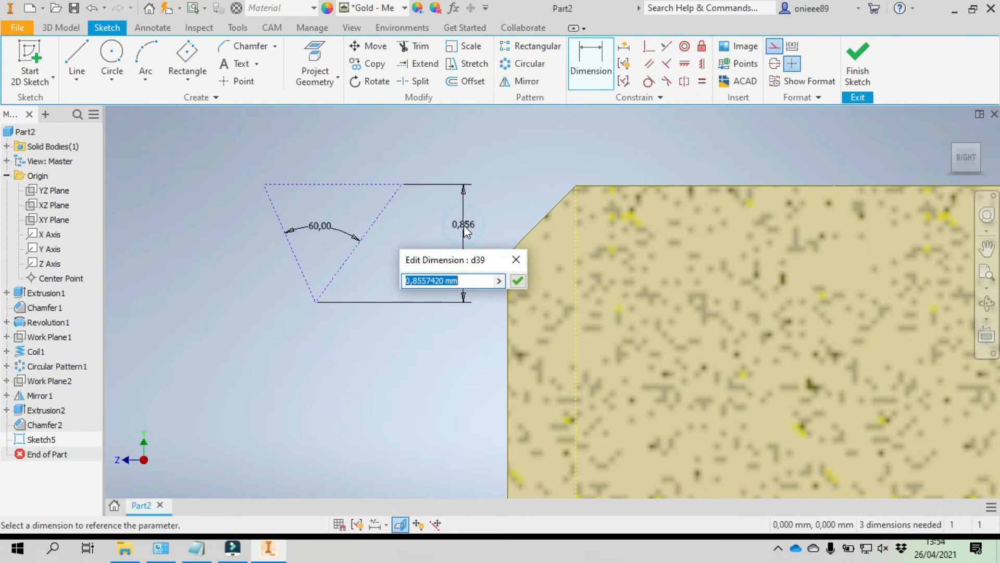
type("0.61")
left_click(518, 284)
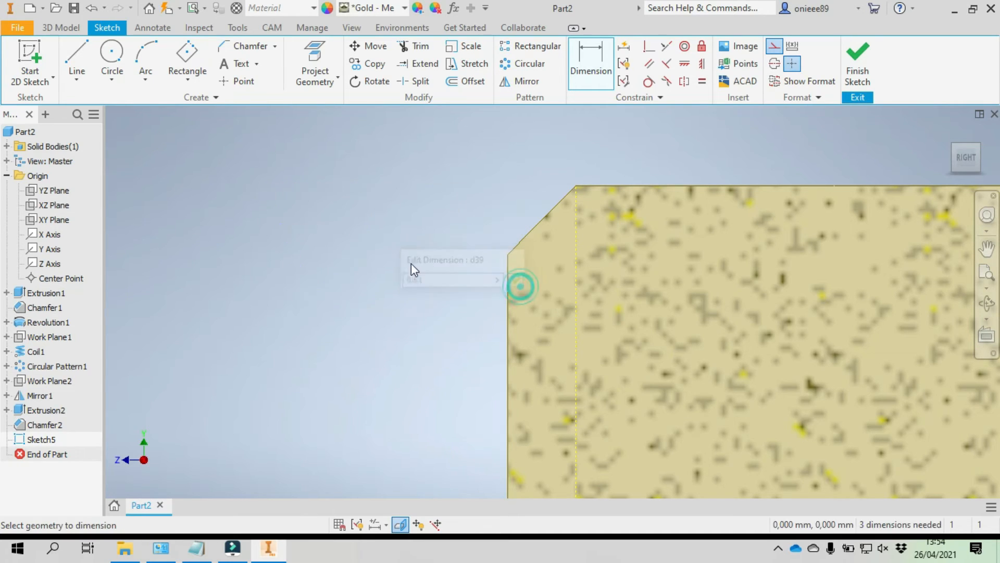
scroll(444, 242, "down", 5)
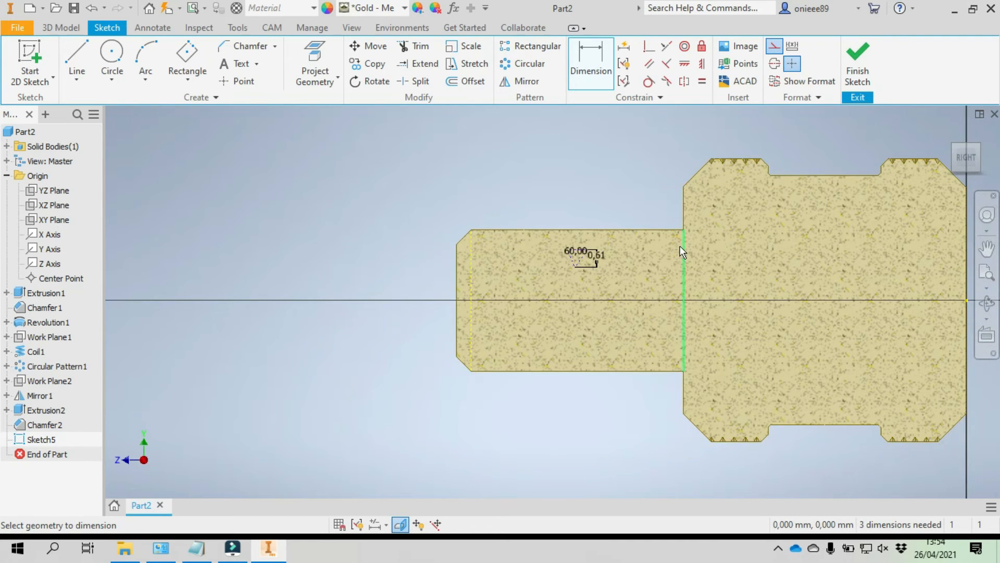
- Project the shaft's upper straight edge into the sketch as reference geometry
scroll(641, 254, "up", 3)
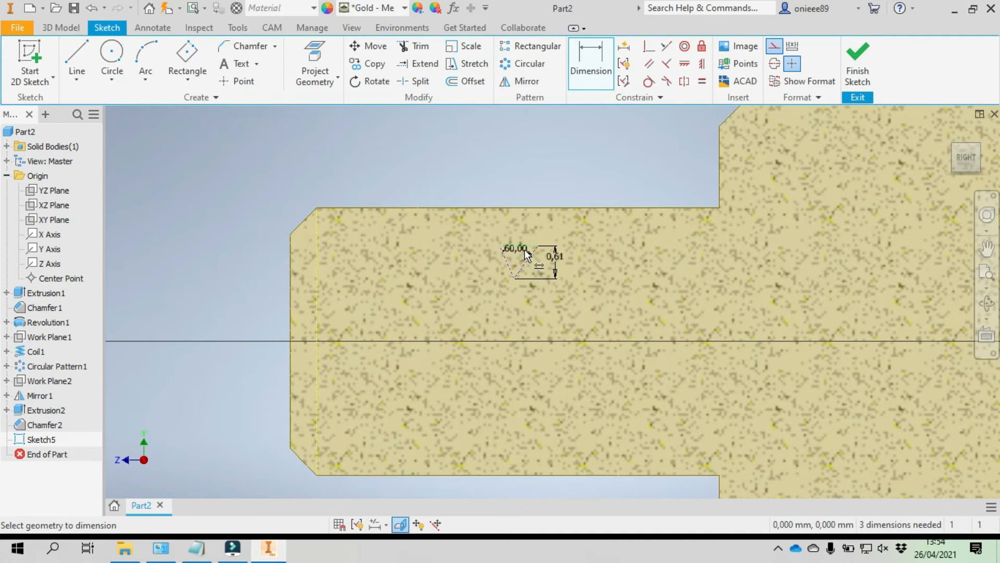
scroll(477, 254, "up", 3)
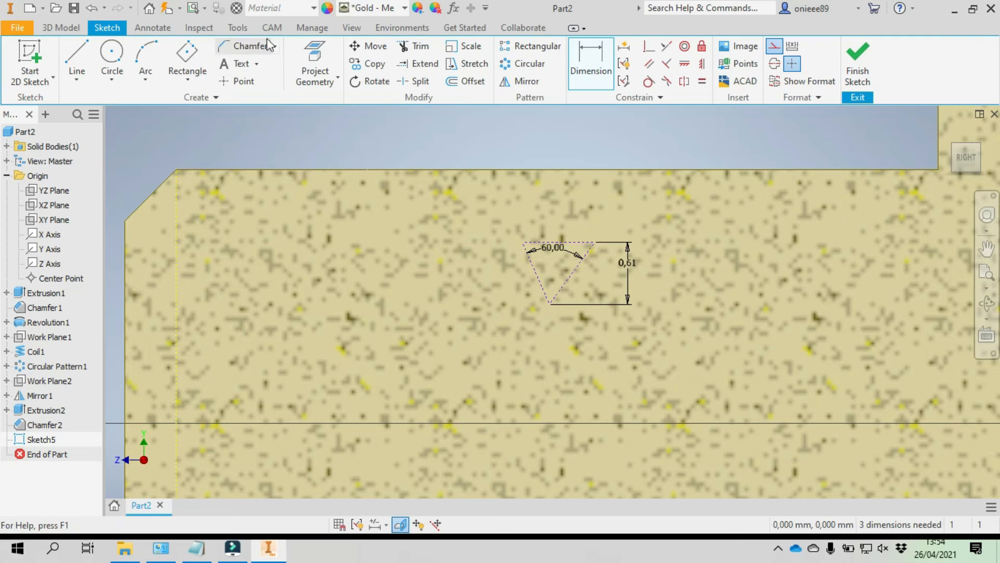
left_click(315, 62)
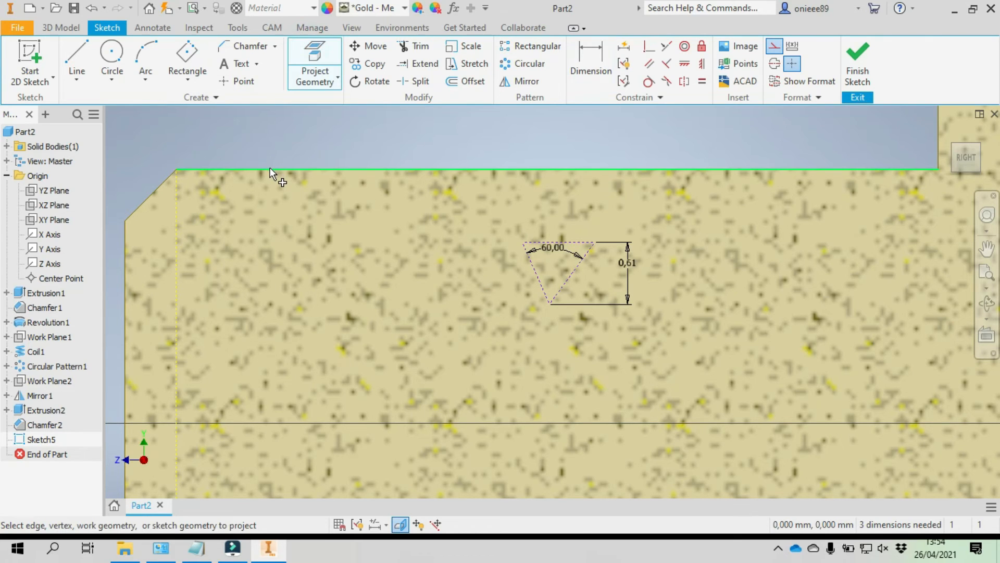
left_click(270, 168)
right_click(358, 119)
left_click(424, 106)
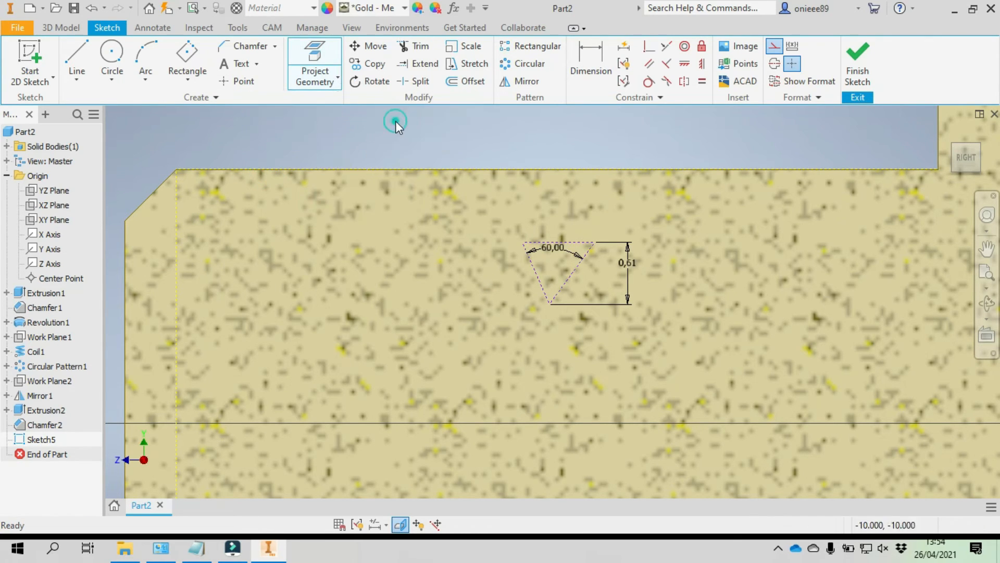
left_click_drag(472, 219, 480, 240)
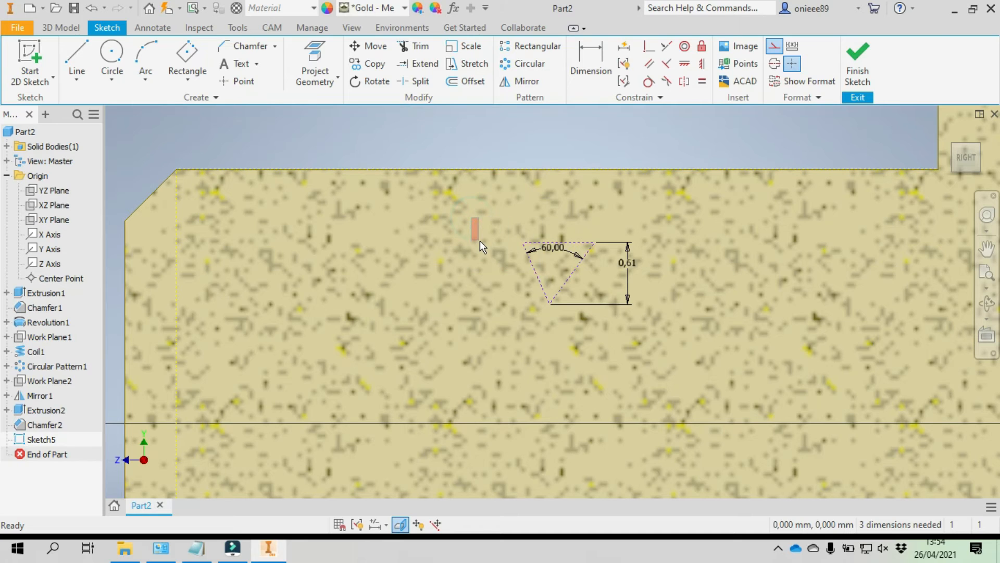
- Try to align the triangle's upper corner horizontally with the chamfer-side end of the shaft's projected upper edge, and undo it
left_click(701, 63)
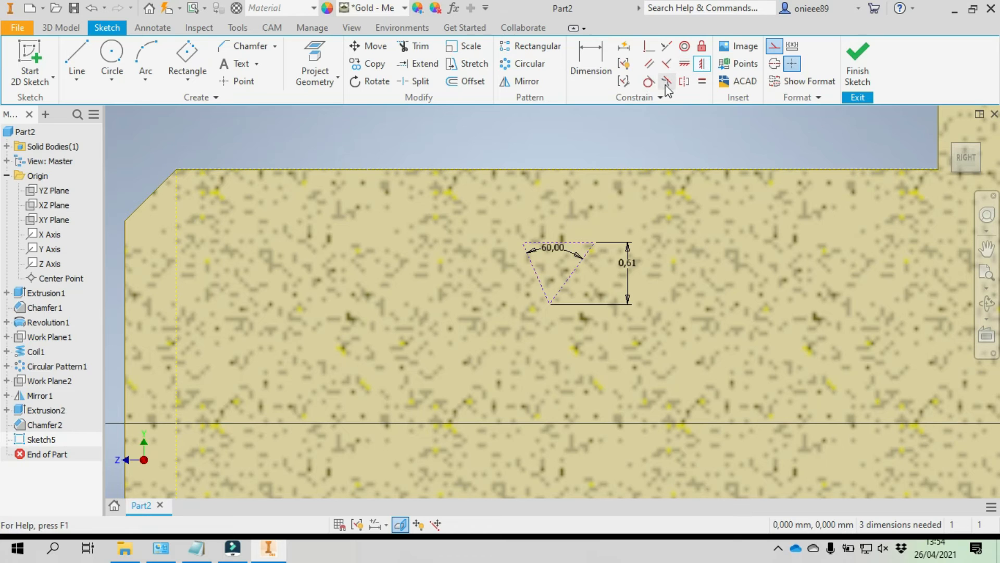
left_click(650, 52)
left_click(595, 242)
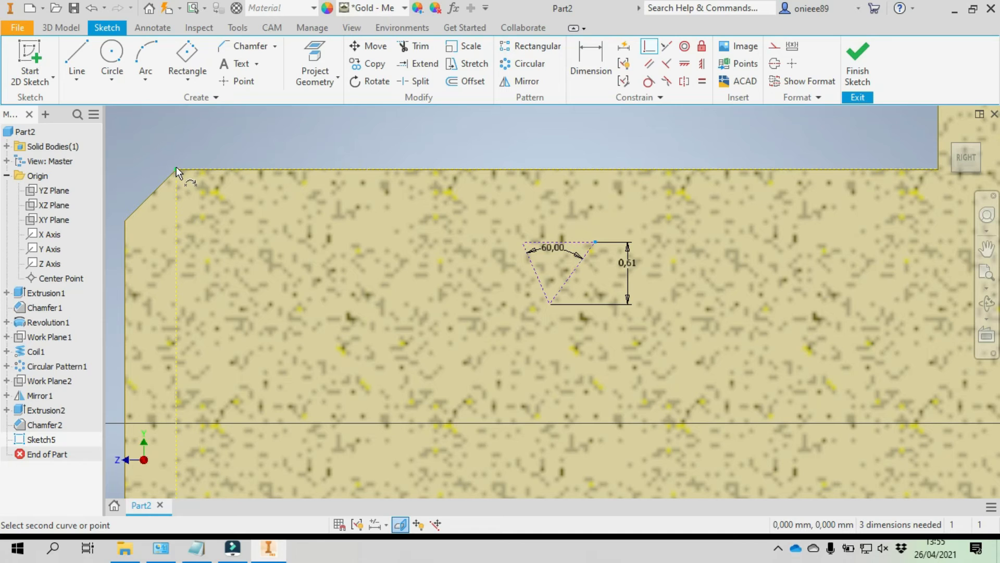
left_click(703, 64)
left_click(596, 242)
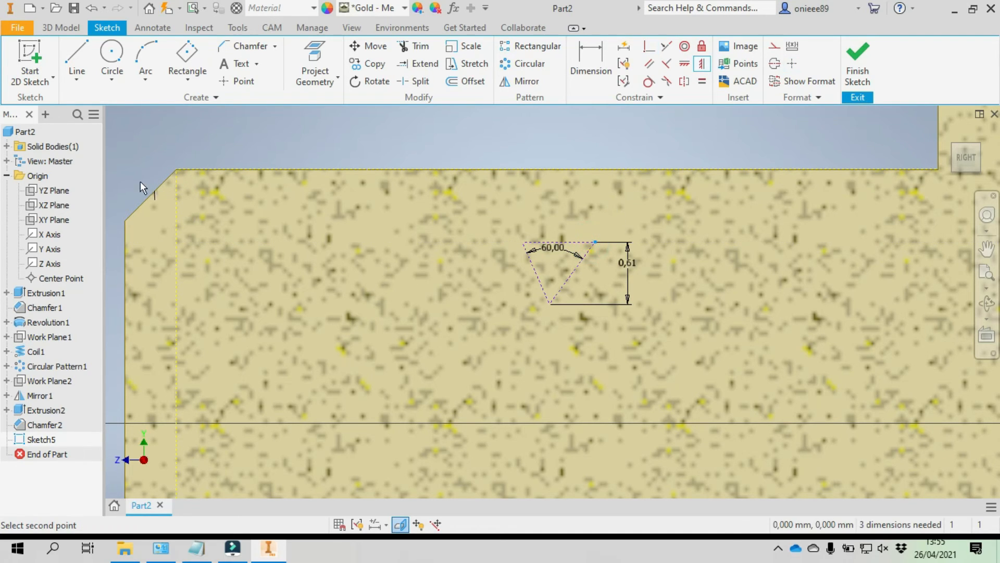
left_click(177, 169)
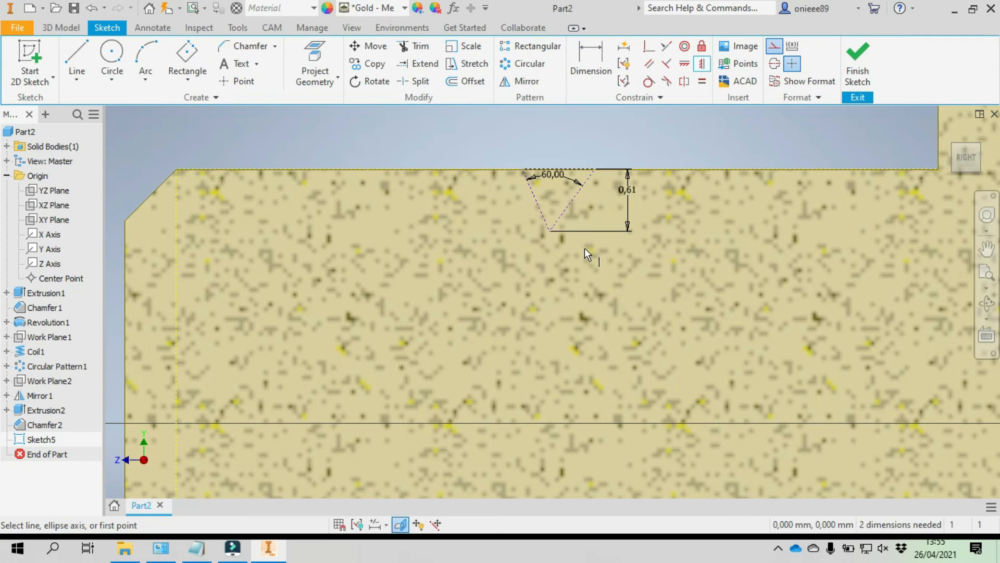
key("ctrl+z")
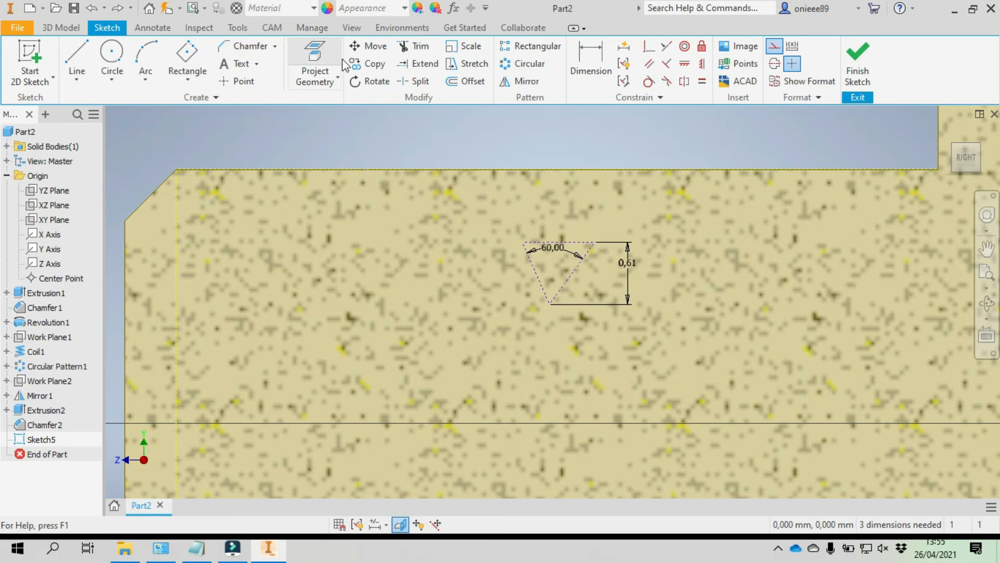
- Move the whole dimensioned triangle off the shaft into the empty space beyond its chamfered end, using the triangle's upper corner as base point
left_click(372, 49)
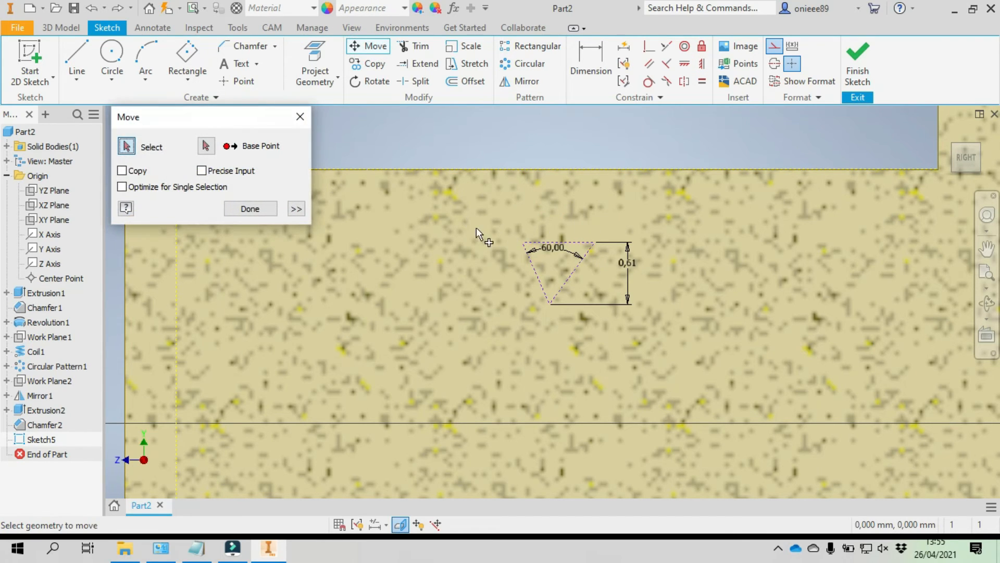
left_click_drag(480, 217, 659, 329)
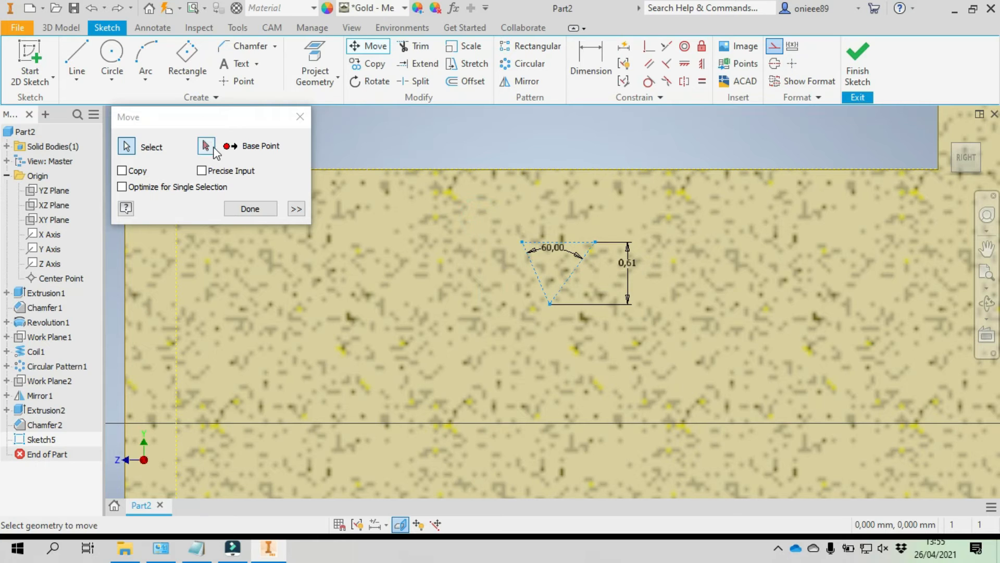
left_click(206, 146)
left_click(596, 242)
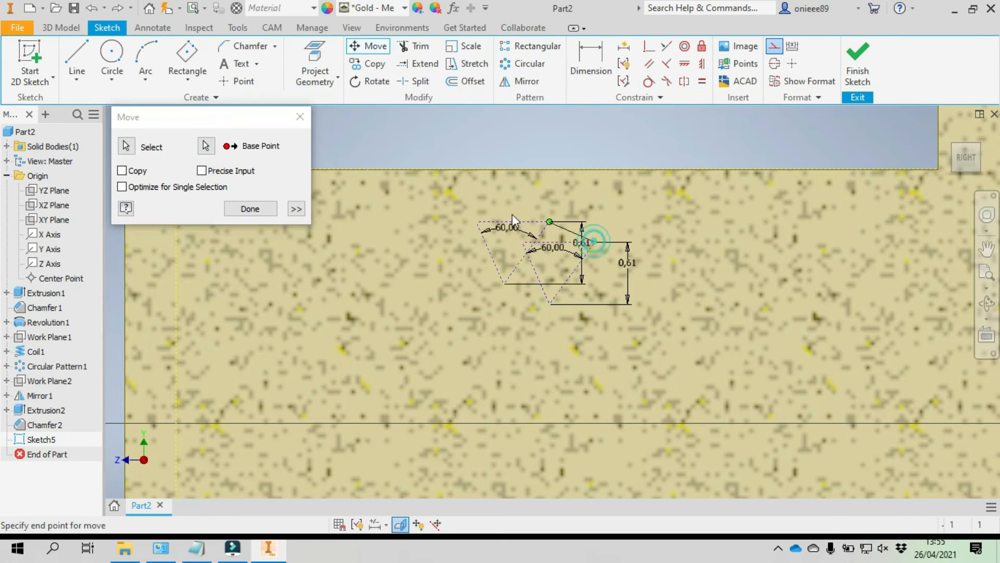
middle_click_drag(509, 213, 887, 293)
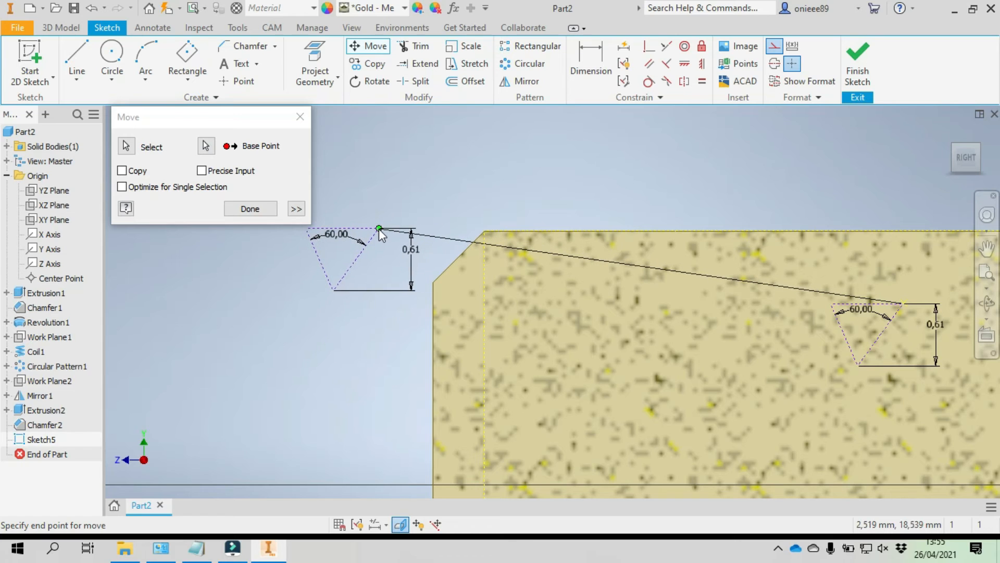
left_click(379, 229)
left_click(250, 208)
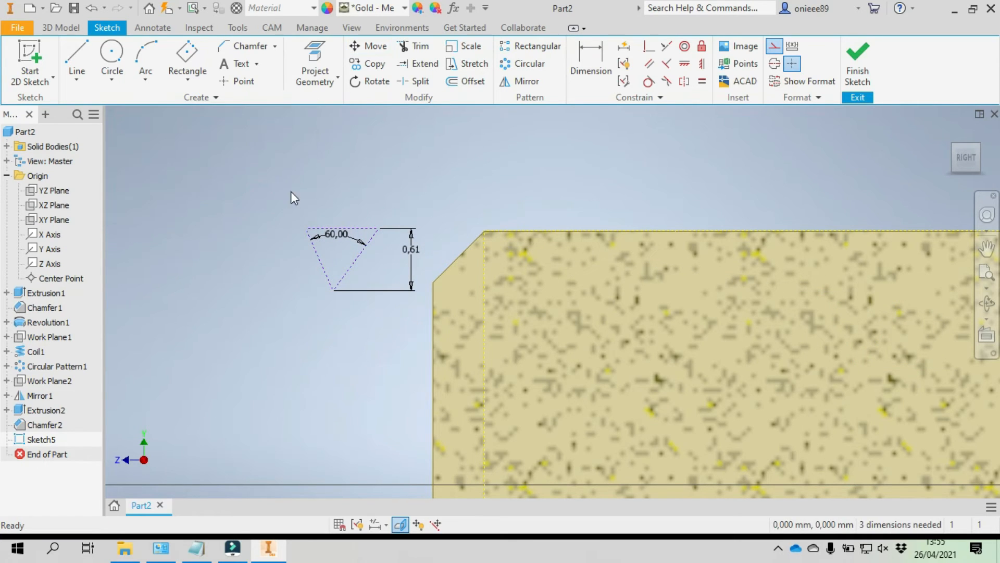
- Apply an Equal constraint to the triangle's two slanted sides
scroll(336, 254, "up", 3)
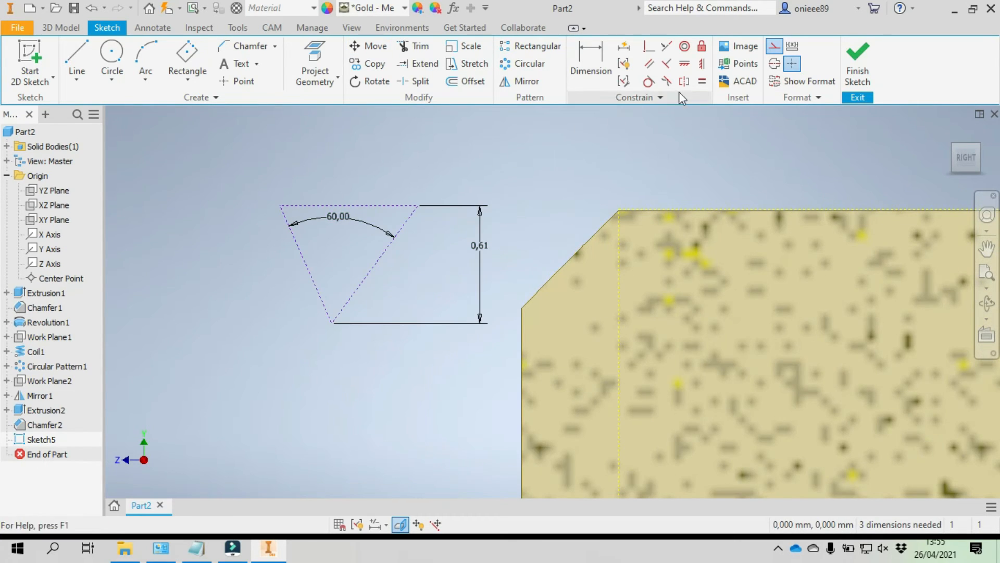
left_click(703, 82)
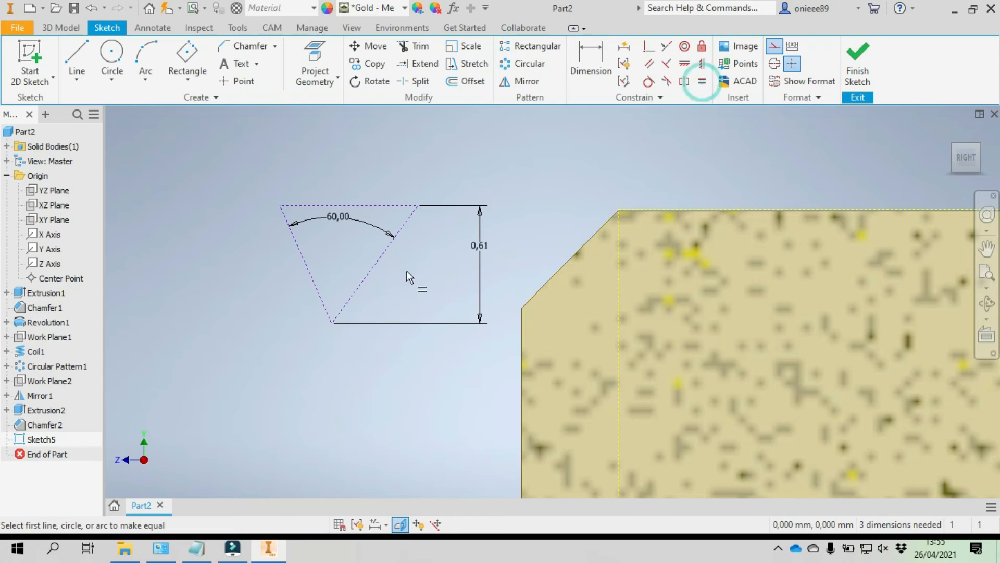
left_click(373, 267)
left_click(314, 274)
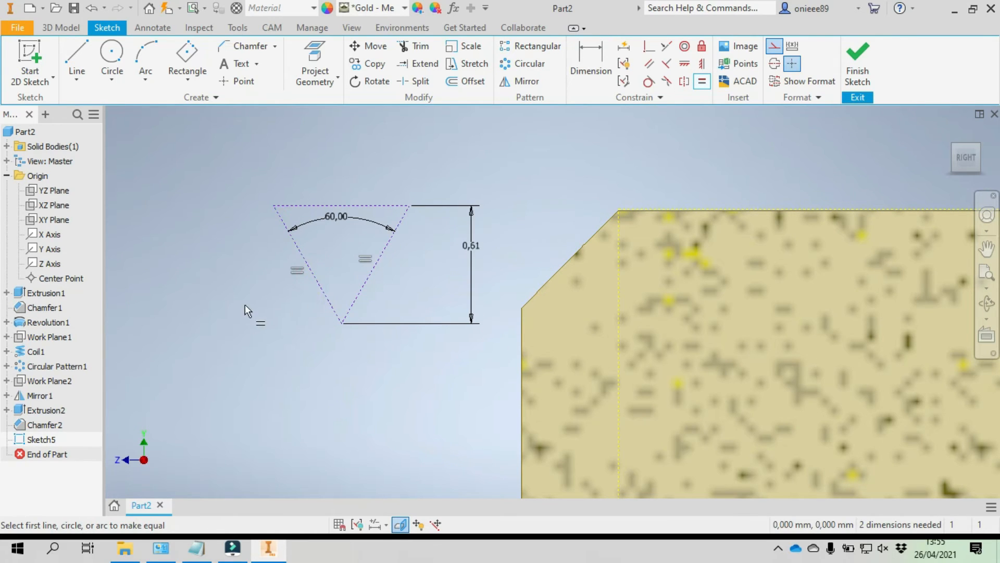
right_click(242, 329)
left_click(287, 324)
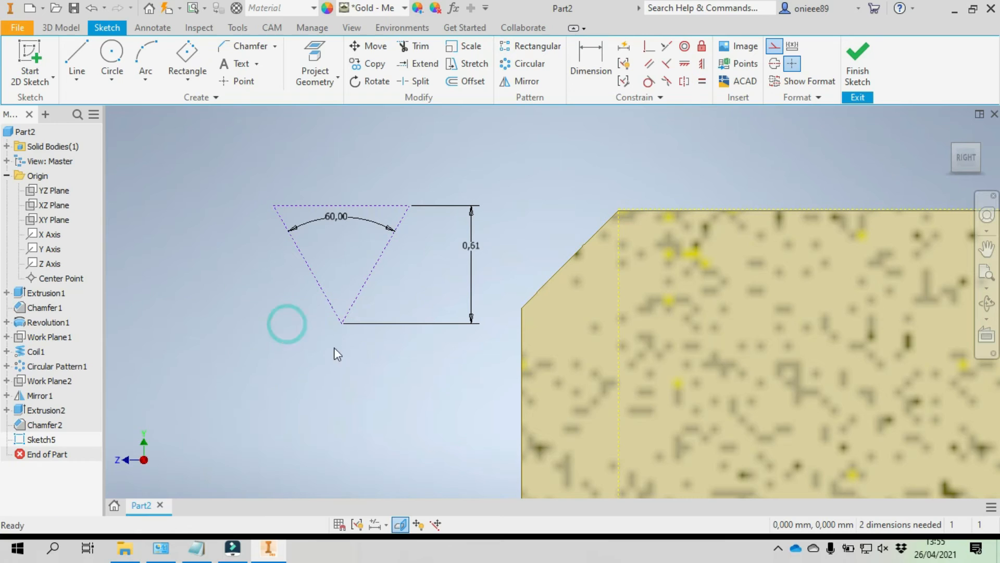
left_click(358, 356)
- Align the triangle's upper corner with the chamfer-side end of the shaft's upper edge using a point-alignment constraint
left_click(703, 63)
left_click(387, 205)
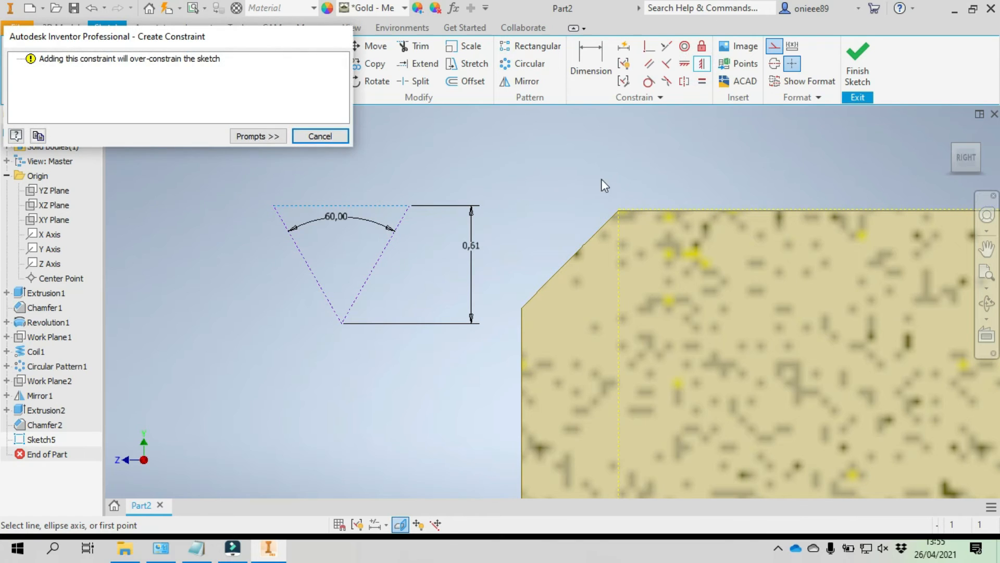
left_click(335, 138)
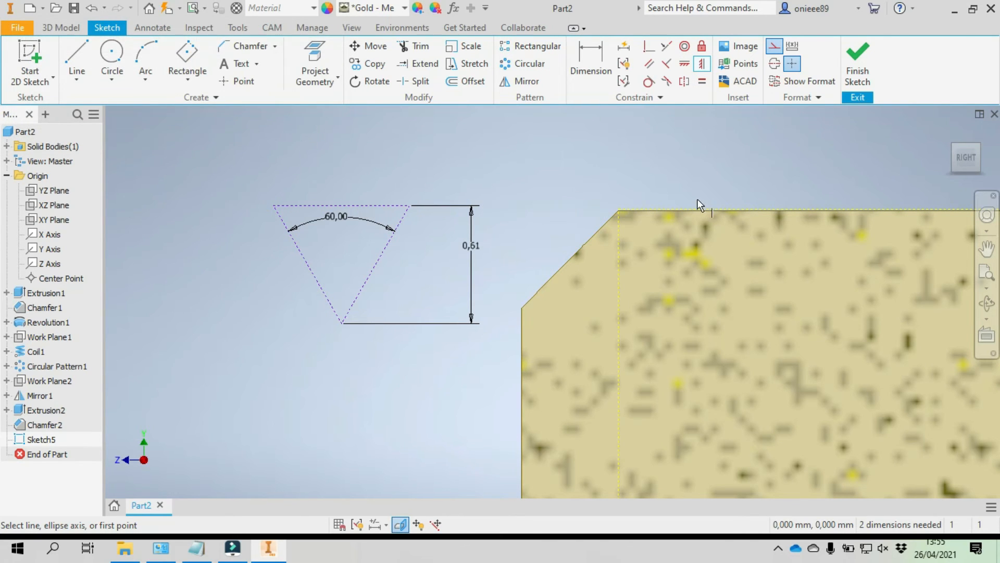
left_click(410, 206)
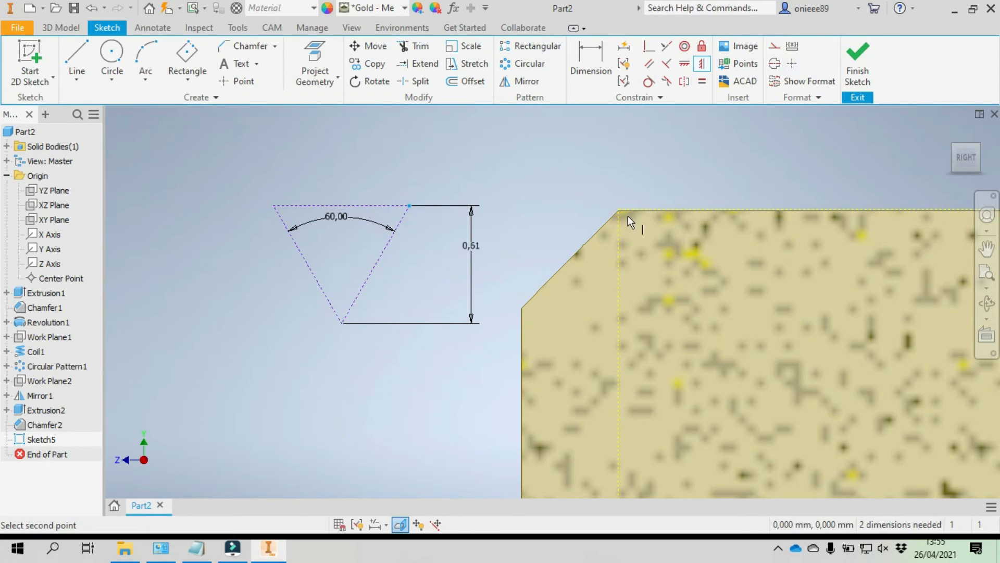
left_click(616, 210)
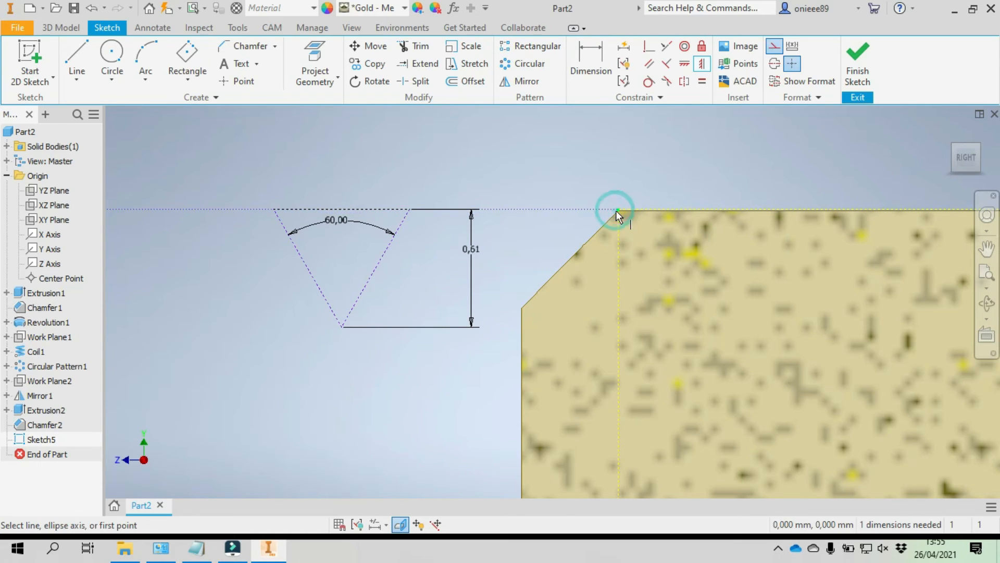
right_click(459, 166)
left_click(503, 166)
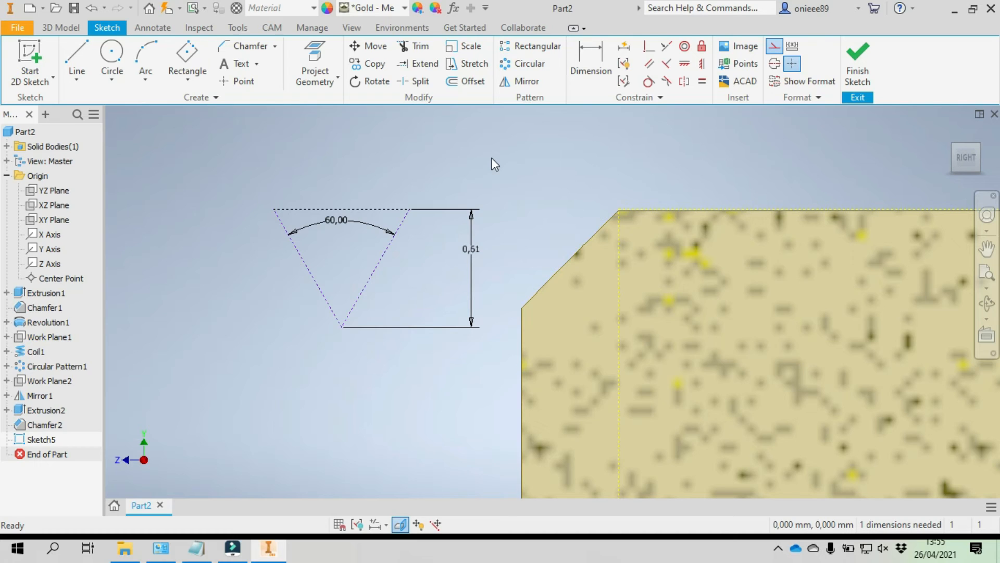
- Draw a solid, non-construction horizontal line about 0.2 mm long between the triangle's slanted sides, just above its lower apex
left_click(76, 58)
left_click(773, 47)
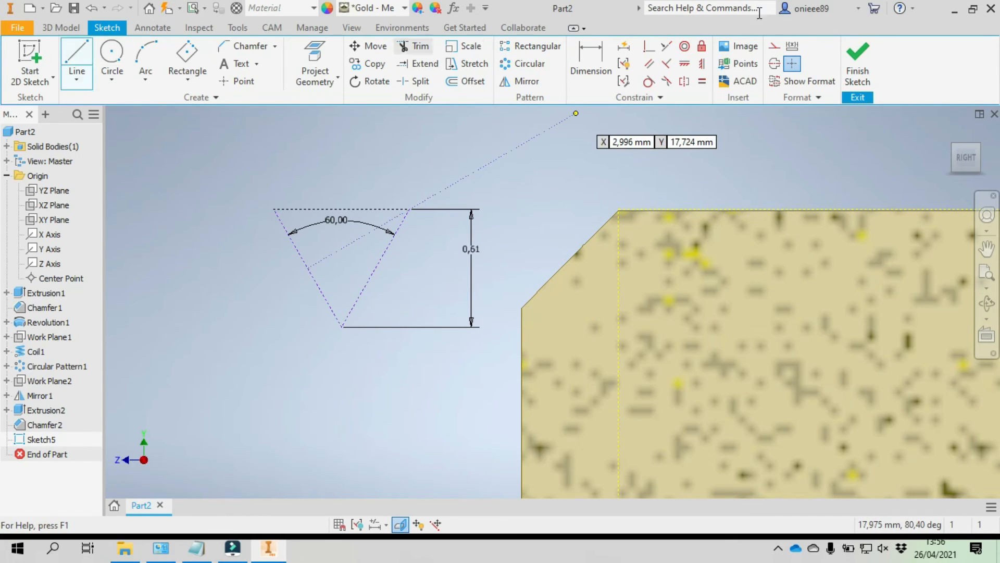
left_click(775, 46)
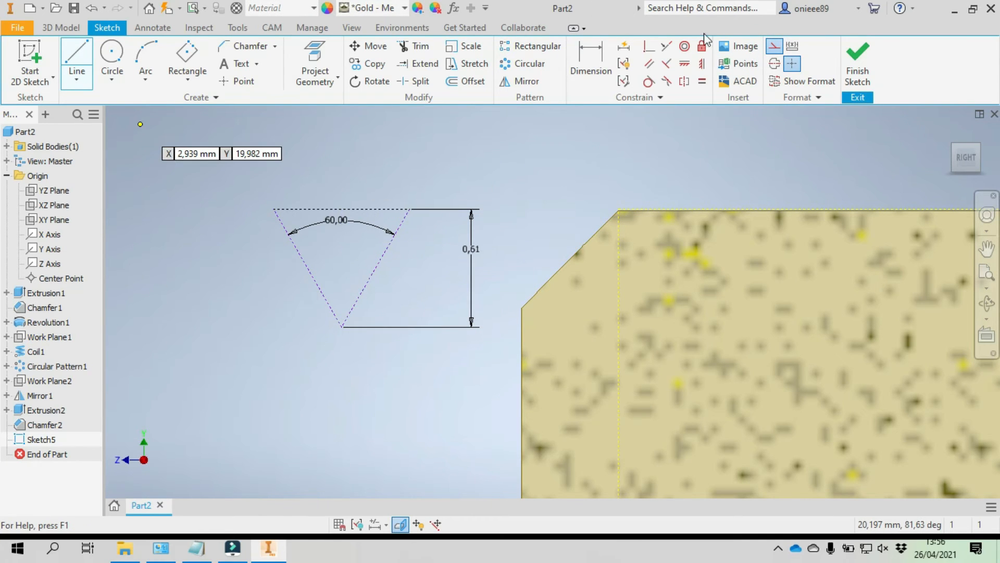
left_click(774, 46)
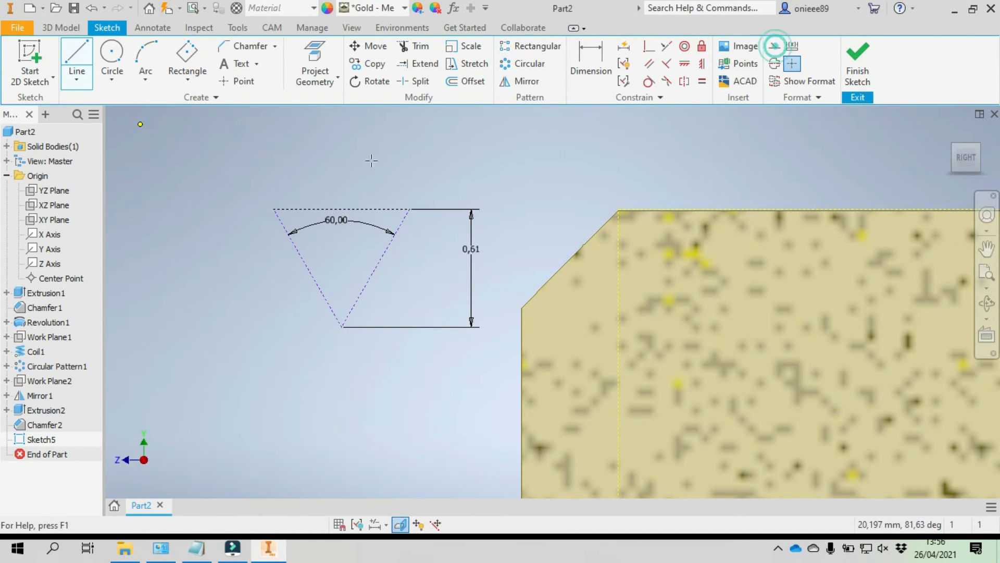
left_click(322, 293)
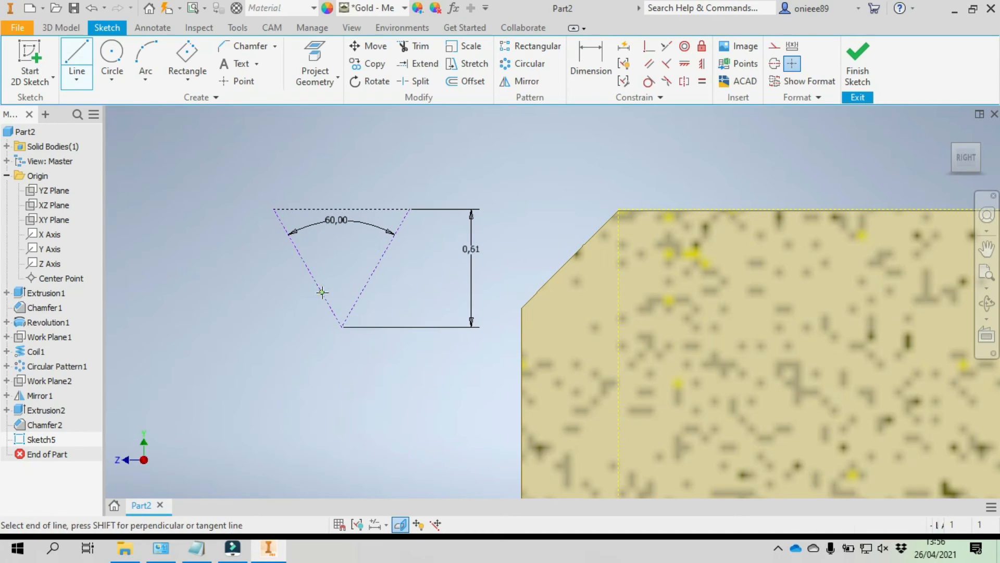
left_click(362, 293)
right_click(406, 301)
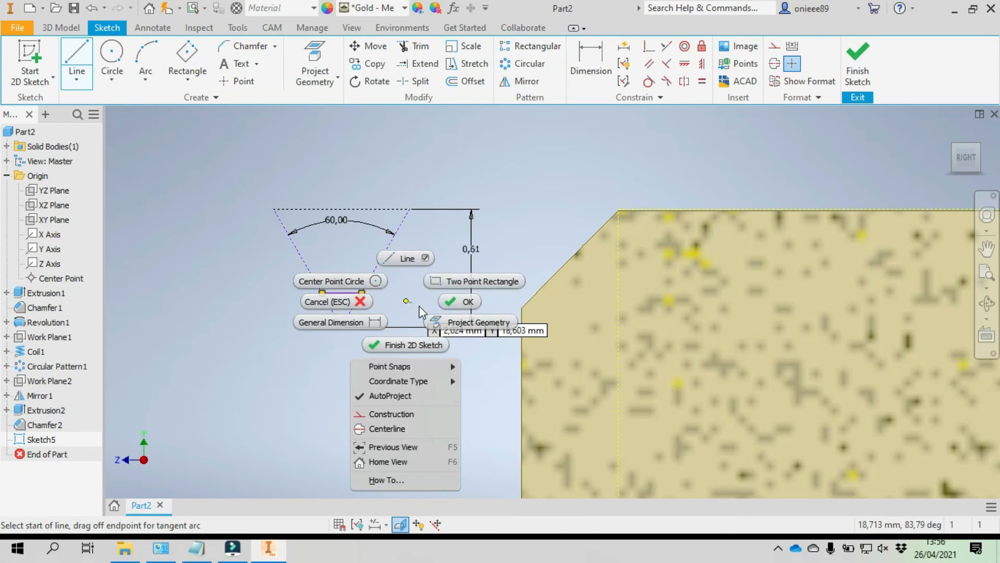
left_click(477, 300)
- Dimension the short horizontal line's length at 0.2 mm
left_click(589, 60)
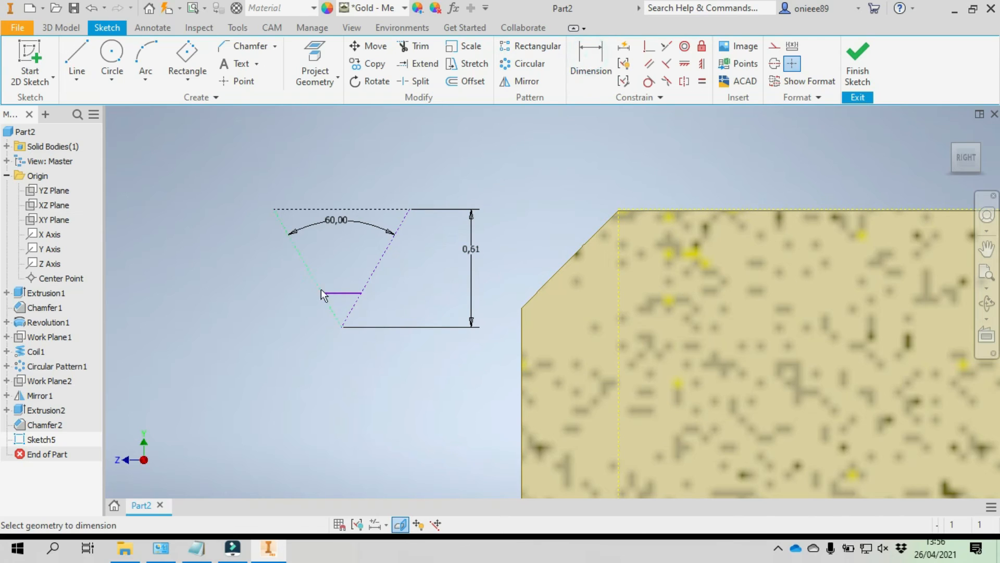
left_click(338, 291)
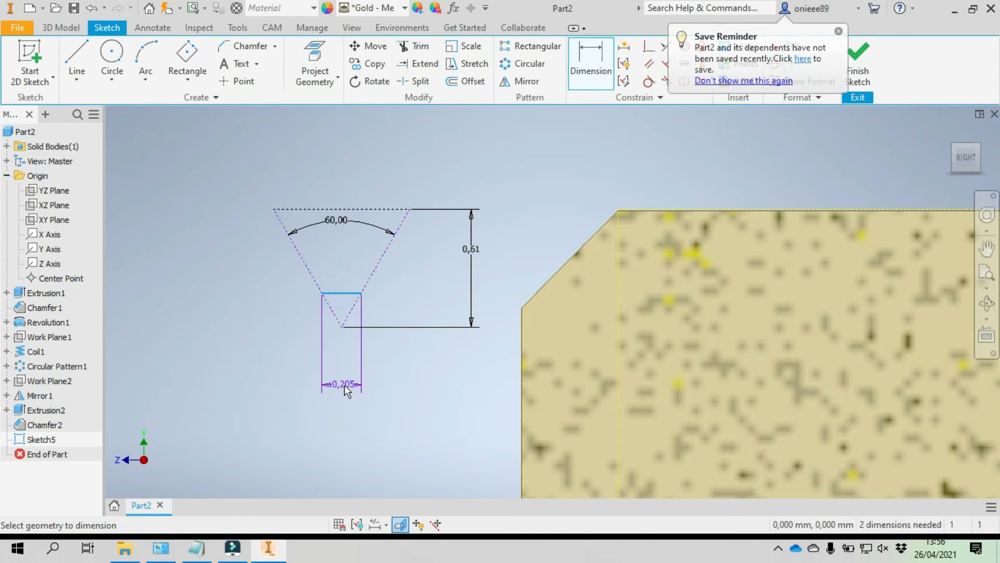
left_click(345, 384)
type("0.2")
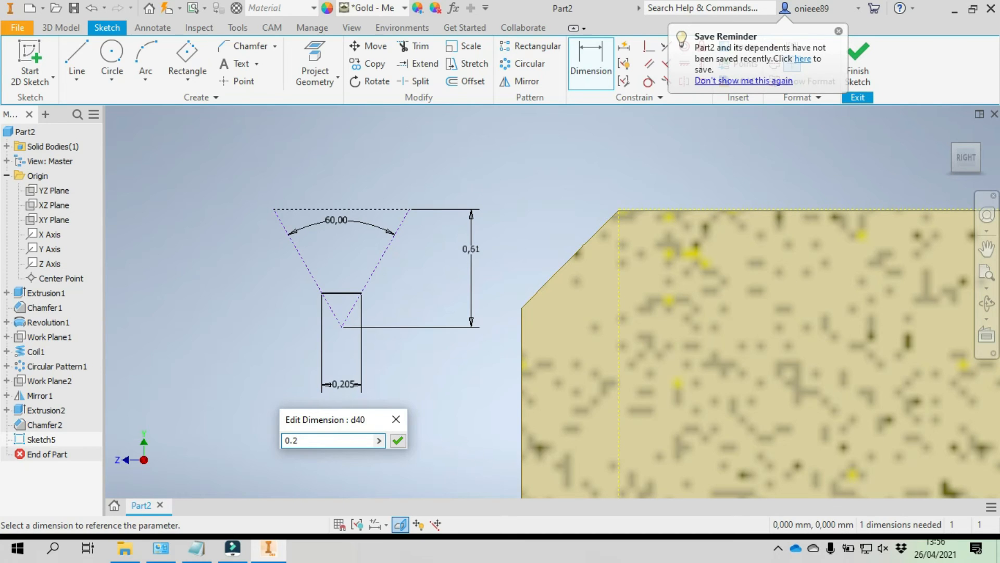
left_click(398, 441)
- Trace the dashed triangle with solid lines along both slanted sides and the upper edge, closing the trapezoidal profile above the short line
scroll(333, 240, "down", 4)
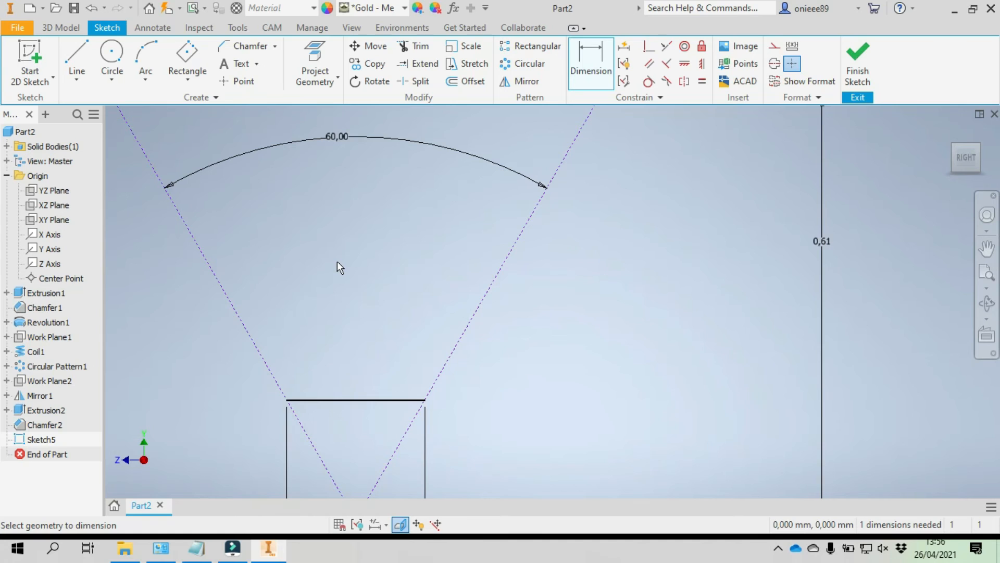
left_click(77, 73)
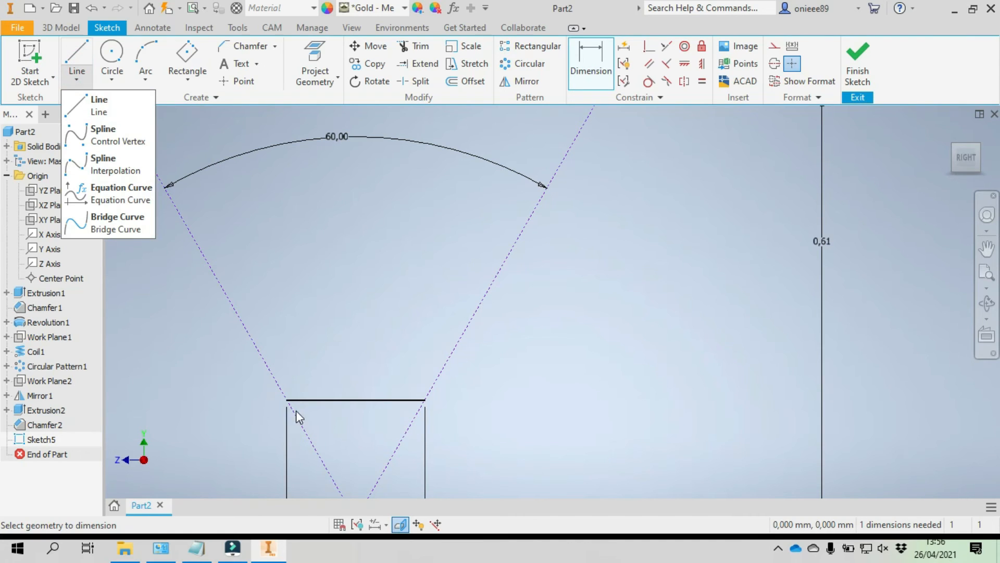
left_click(99, 104)
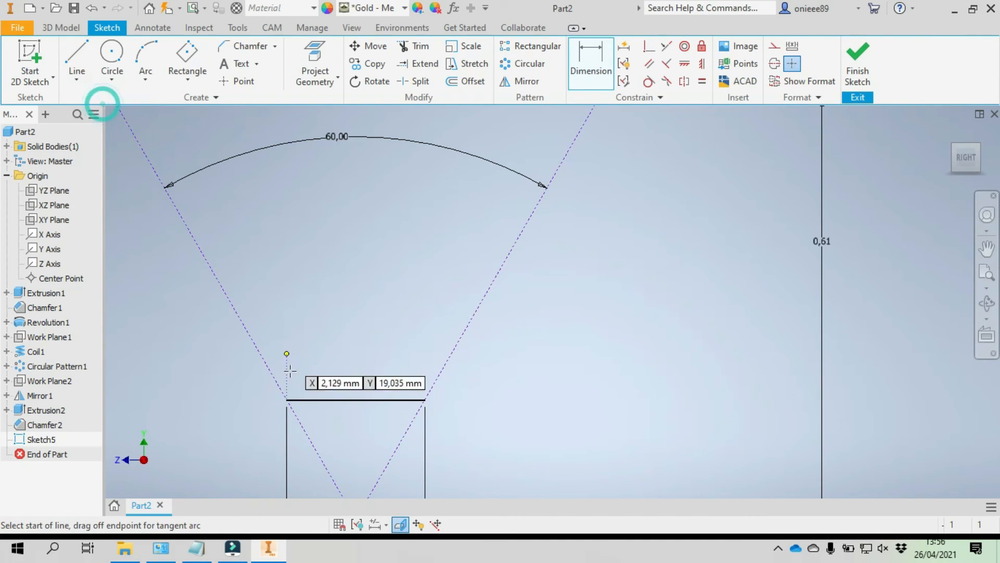
left_click(286, 401)
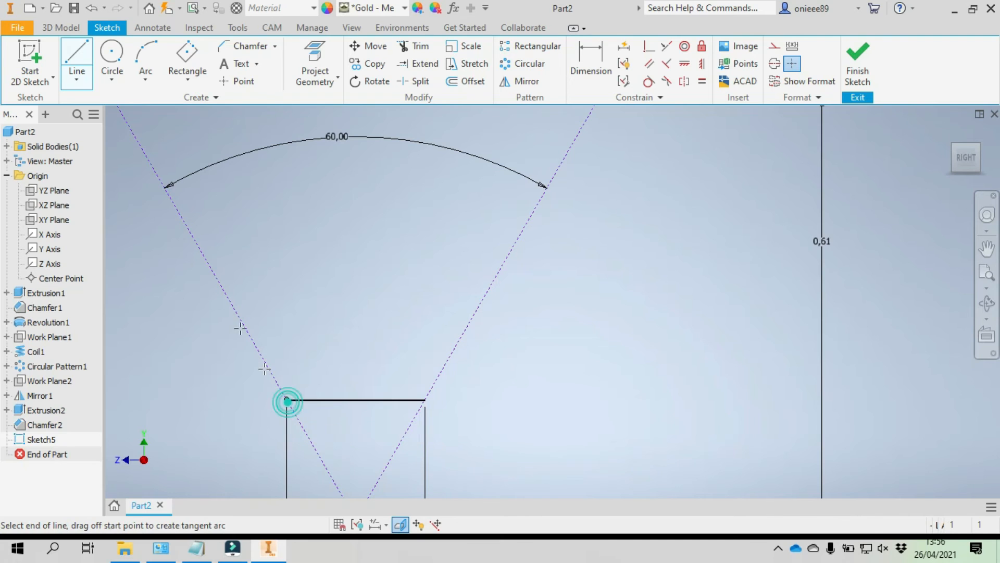
middle_click_drag(280, 356, 407, 499)
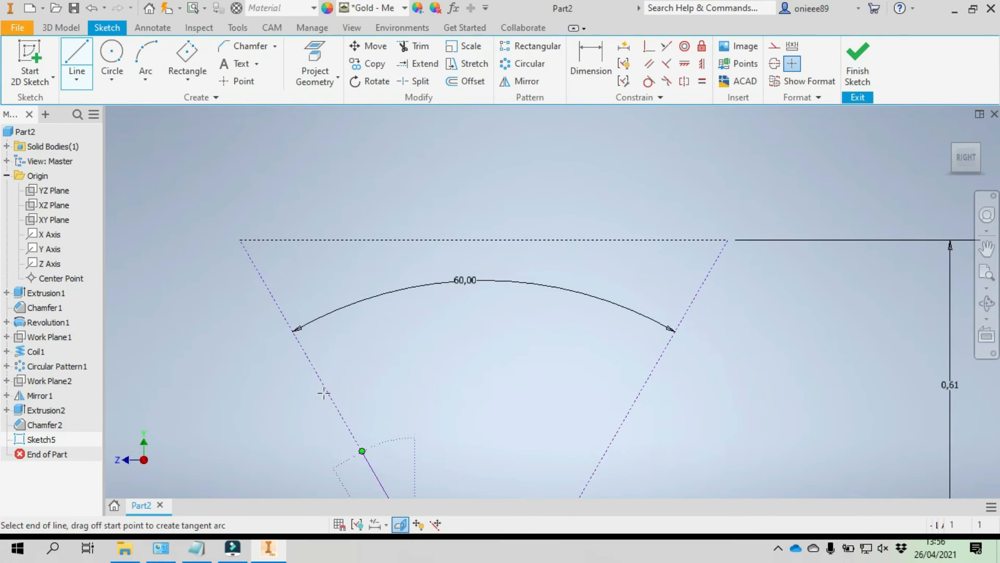
left_click(242, 238)
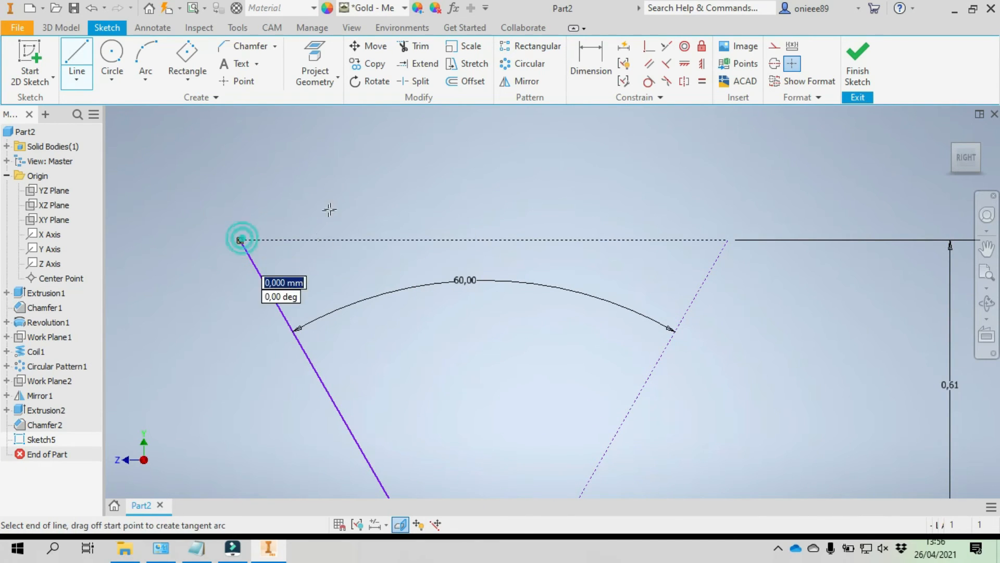
middle_click_drag(253, 171, 124, 118)
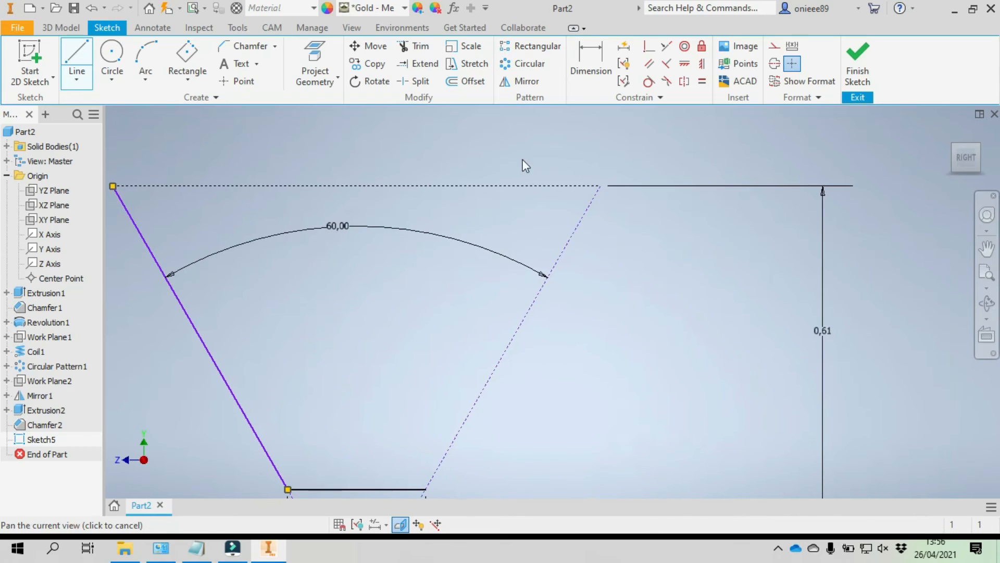
left_click(601, 186)
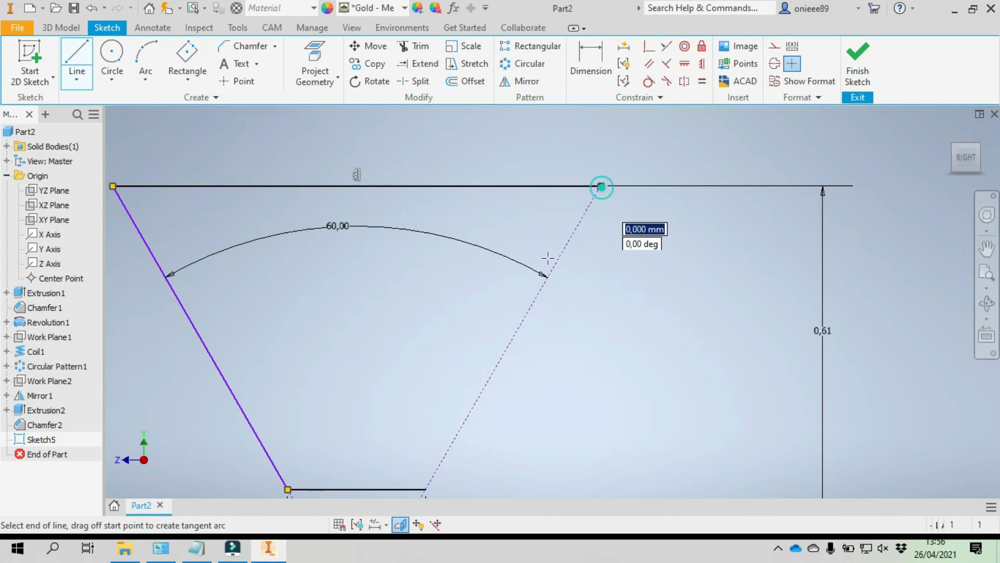
left_click(426, 488)
right_click(562, 343)
left_click(614, 344)
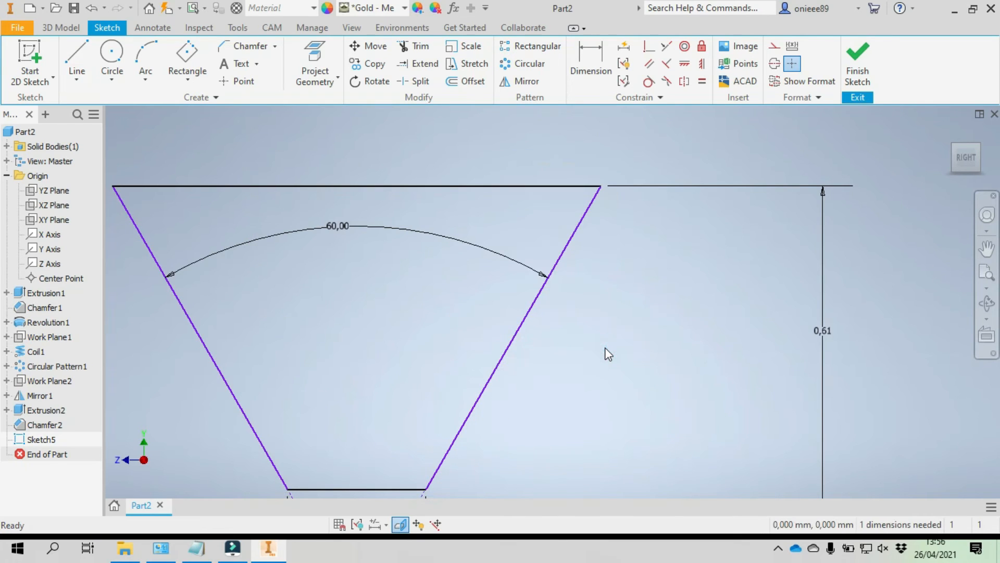
- Start a Coil feature from the trapezoidal thread profile, using the origin Z Axis as its axis
scroll(554, 325, "down", 3)
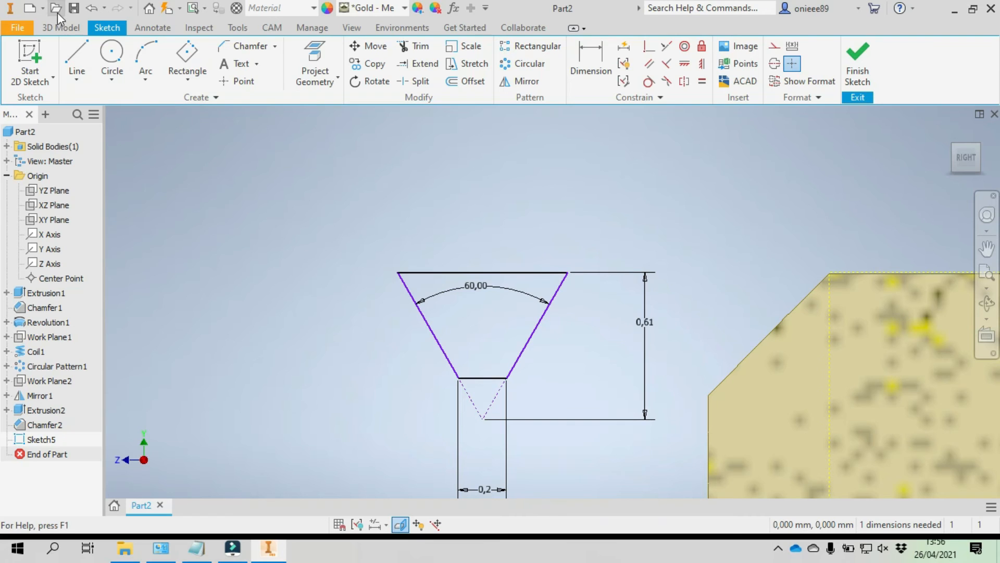
left_click(64, 28)
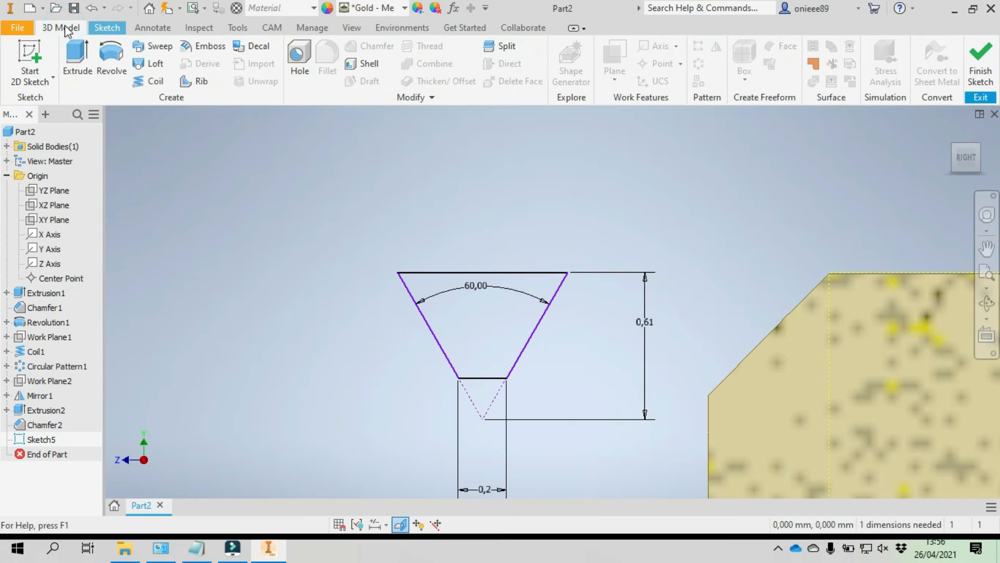
left_click(143, 81)
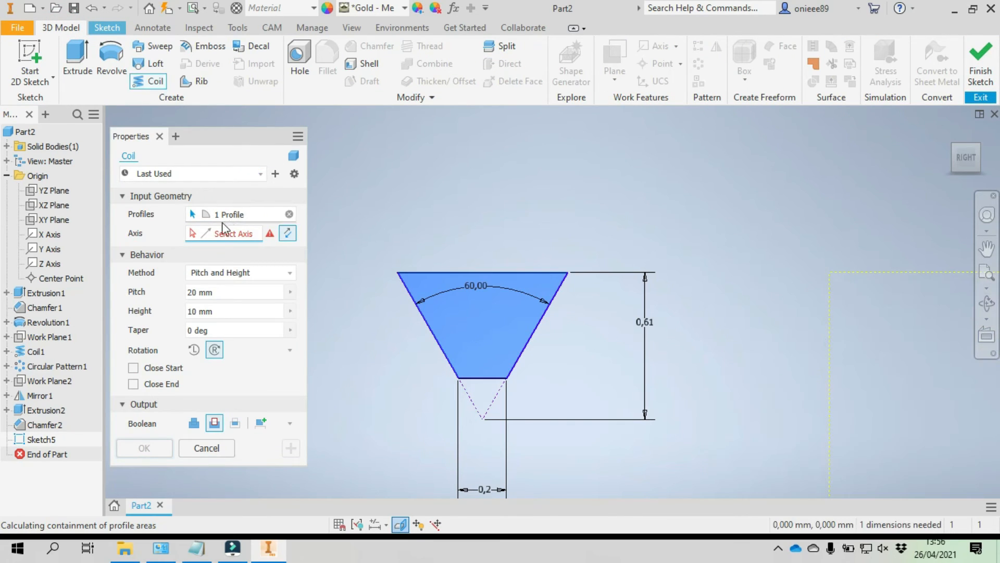
scroll(395, 232, "down", 5)
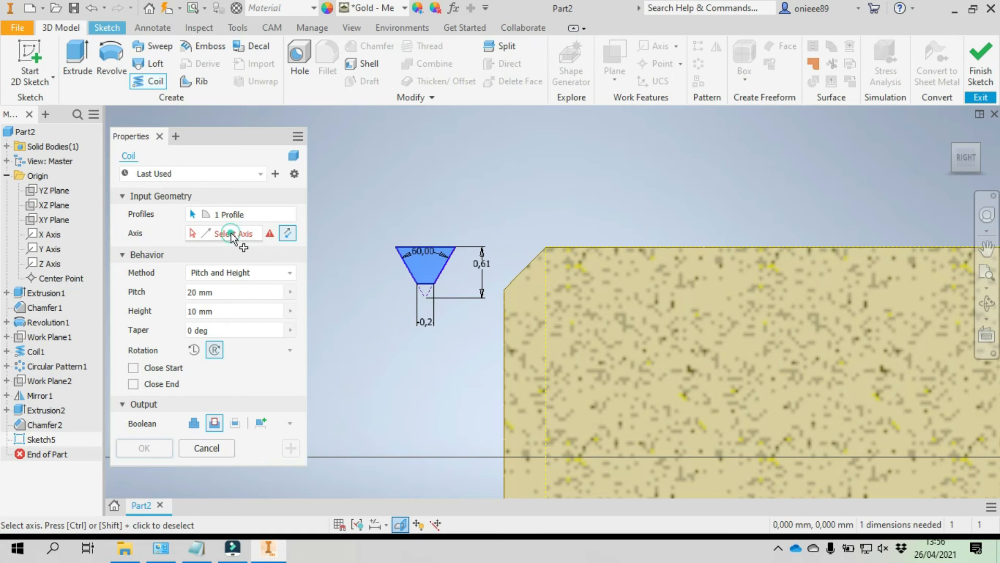
scroll(485, 263, "down", 4)
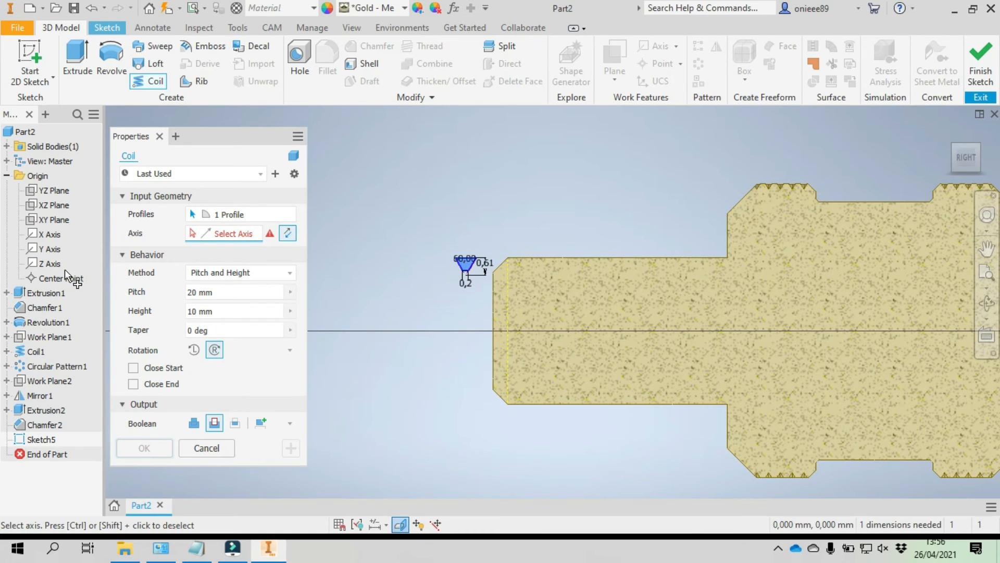
left_click(50, 264)
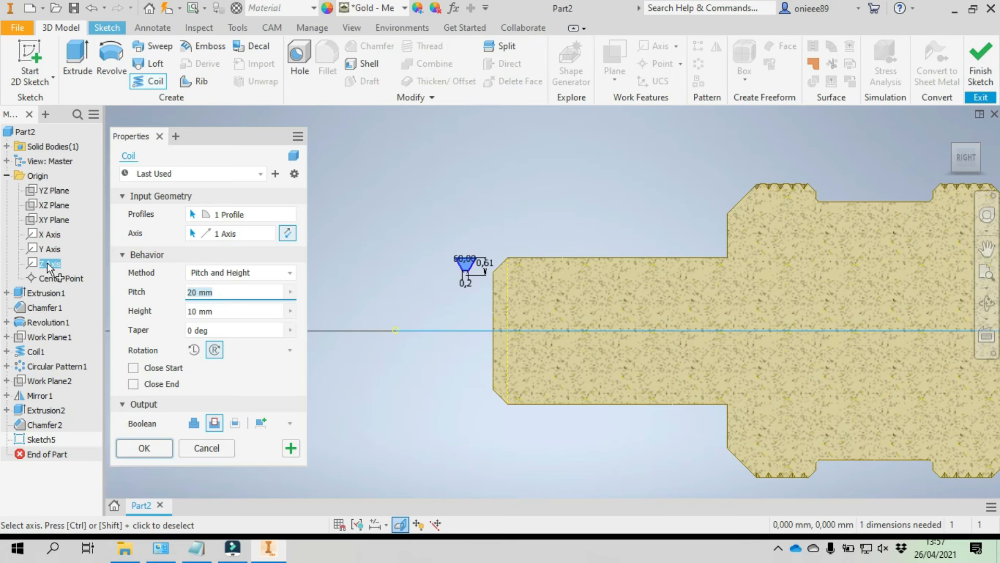
- Define the coil by Pitch and Revolution, with 10 revolutions
left_click(241, 273)
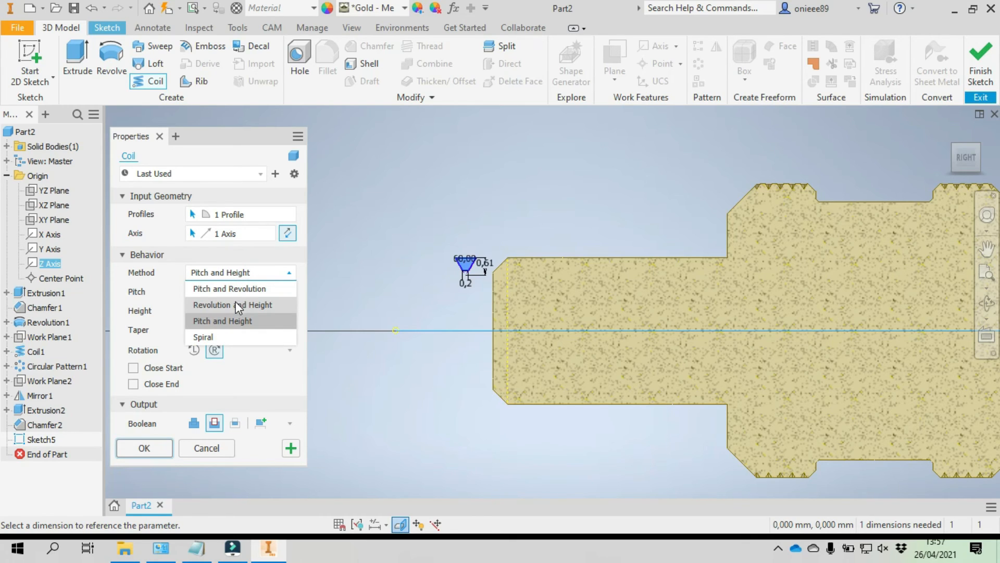
left_click(230, 288)
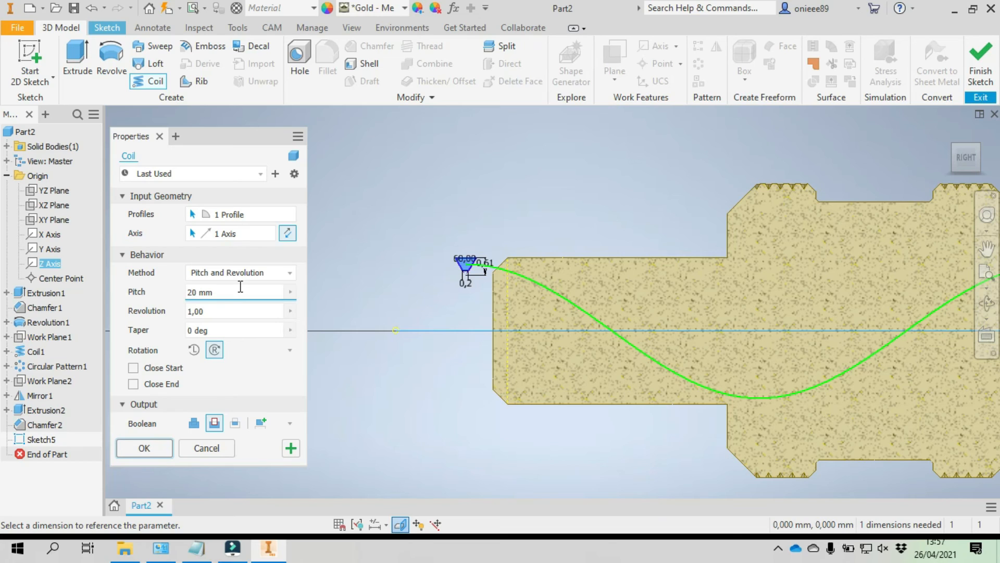
left_click(211, 311)
left_click_drag(212, 311, 171, 311)
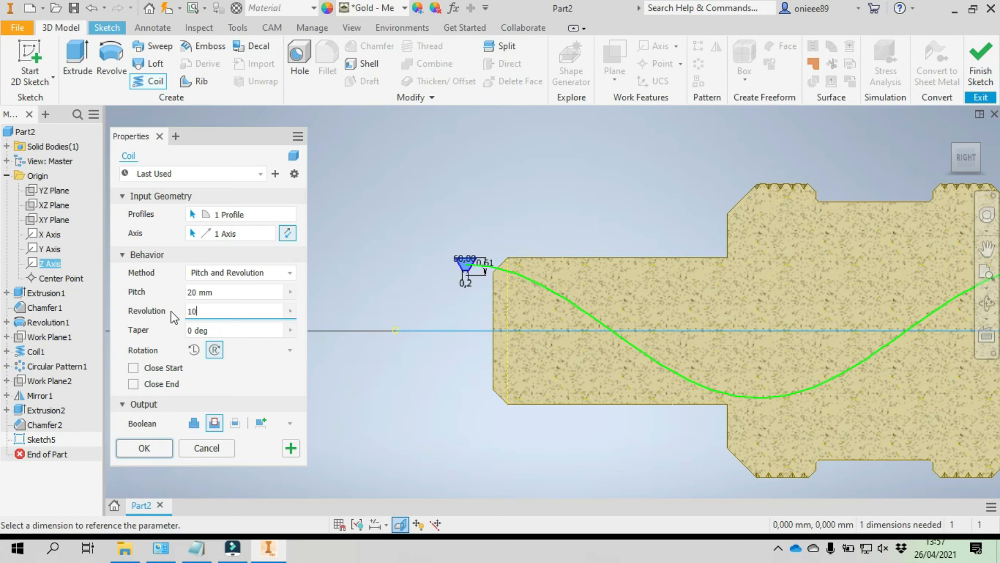
type("10")
- Set the coil's pitch to 0.8 mm and create it as a cut in the shaft
left_click_drag(207, 292, 217, 294)
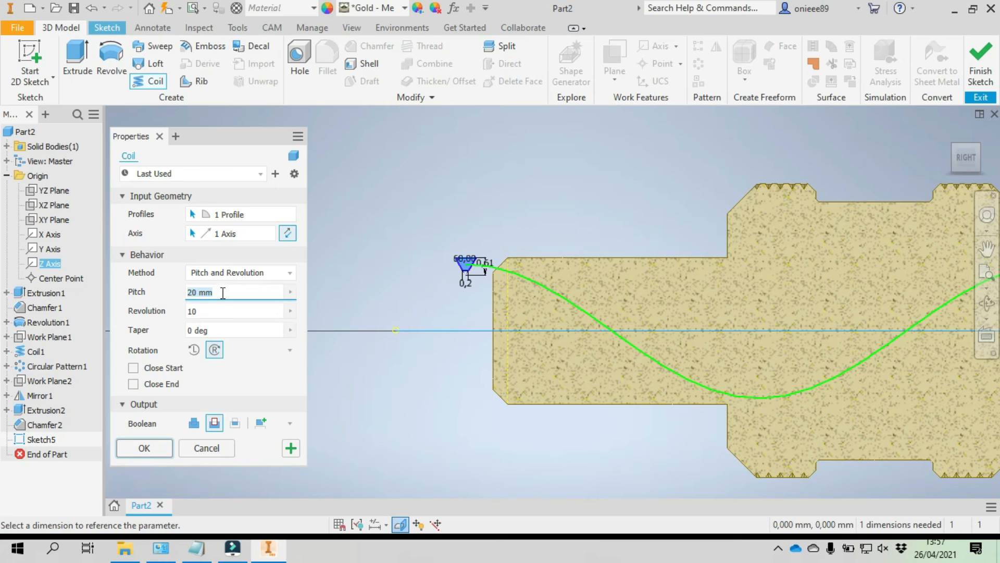
type("0")
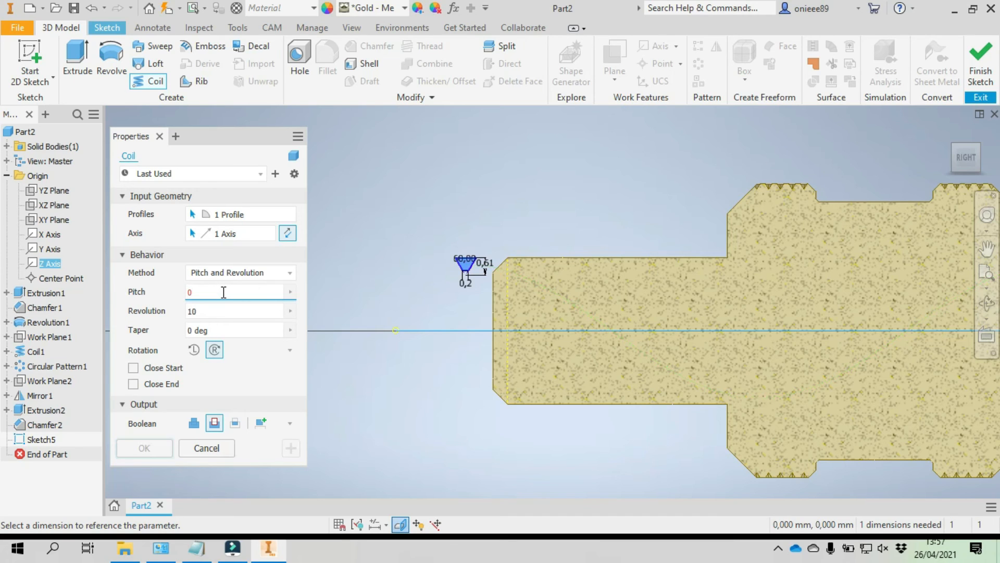
type(".8")
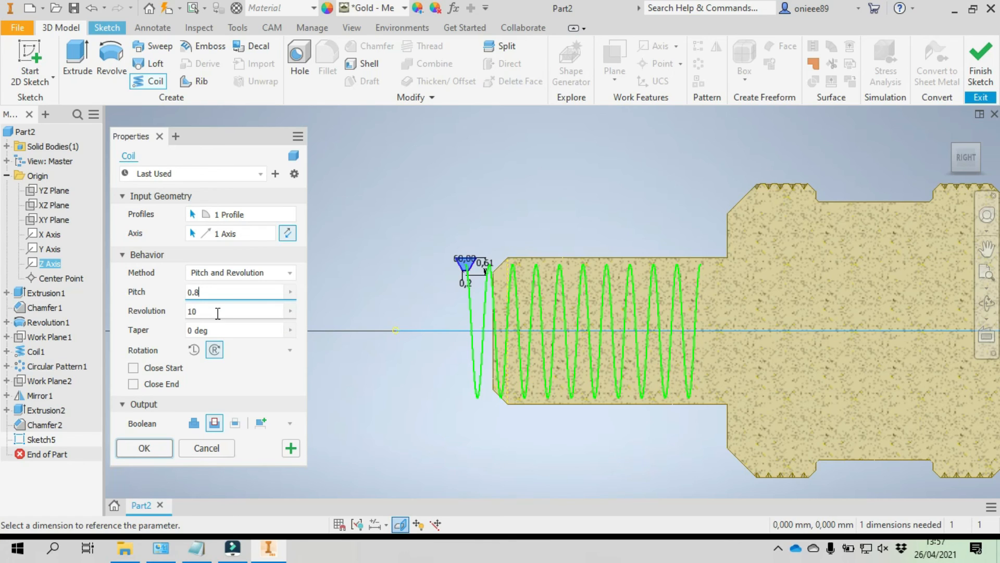
left_click(219, 312)
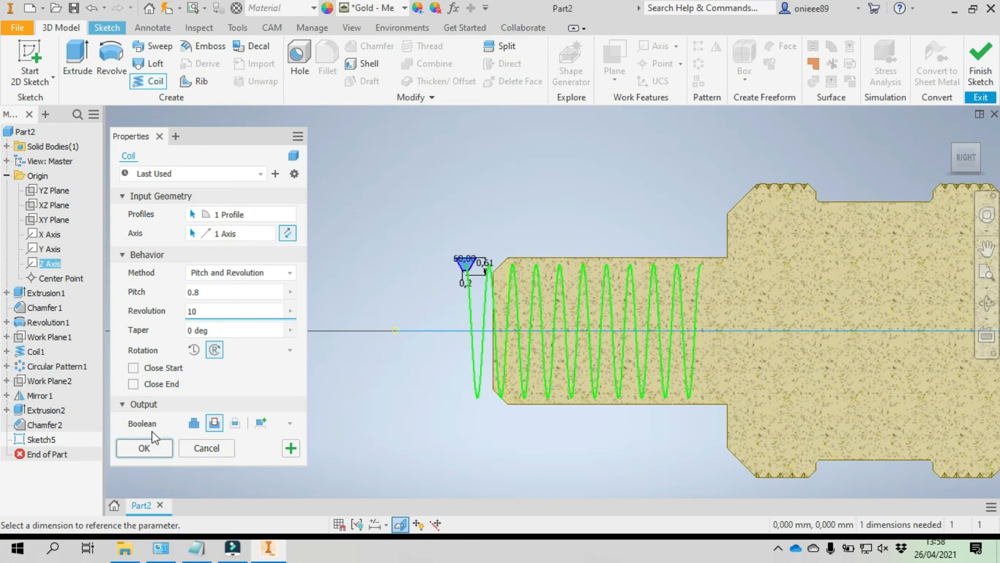
left_click(147, 448)
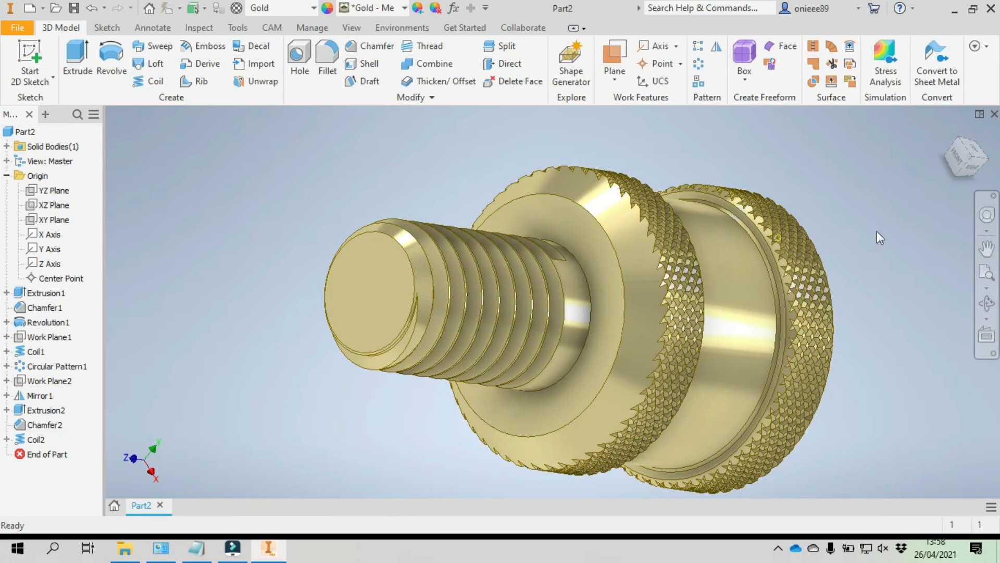
- Examine the finished part from several angles, including the shaft's thread, the knurled bands and the end face
left_click(986, 304)
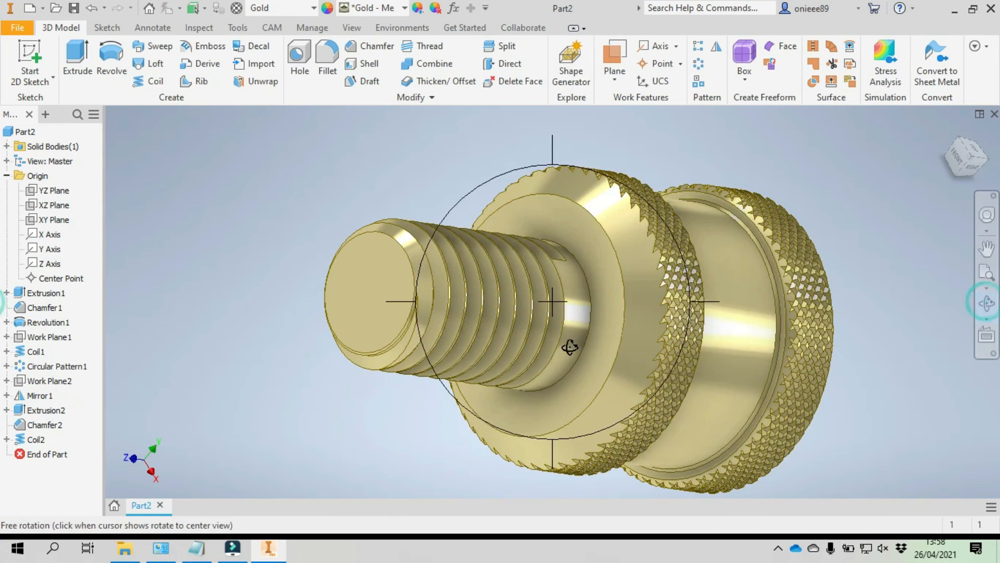
left_click_drag(573, 409, 538, 250)
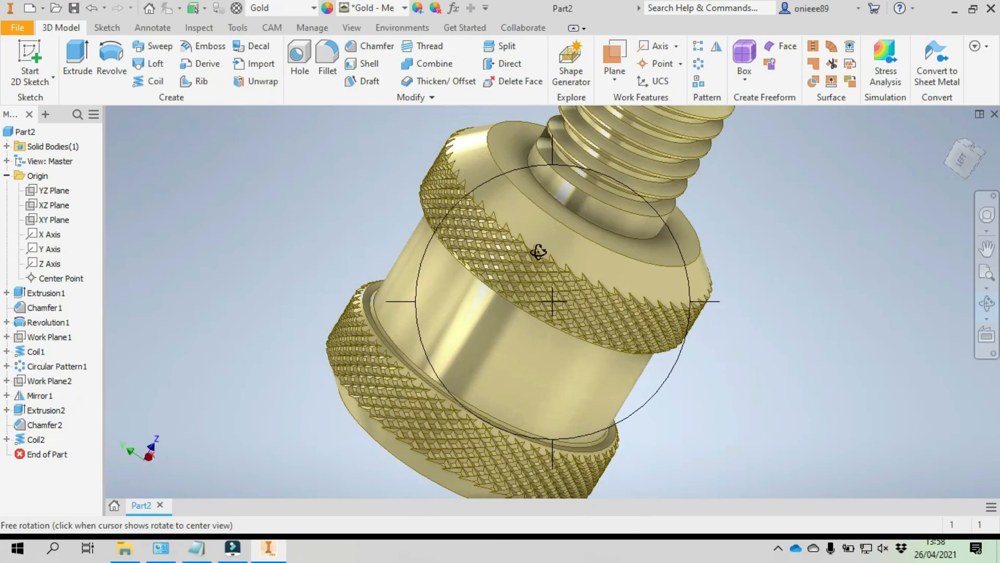
left_click_drag(538, 187, 424, 335)
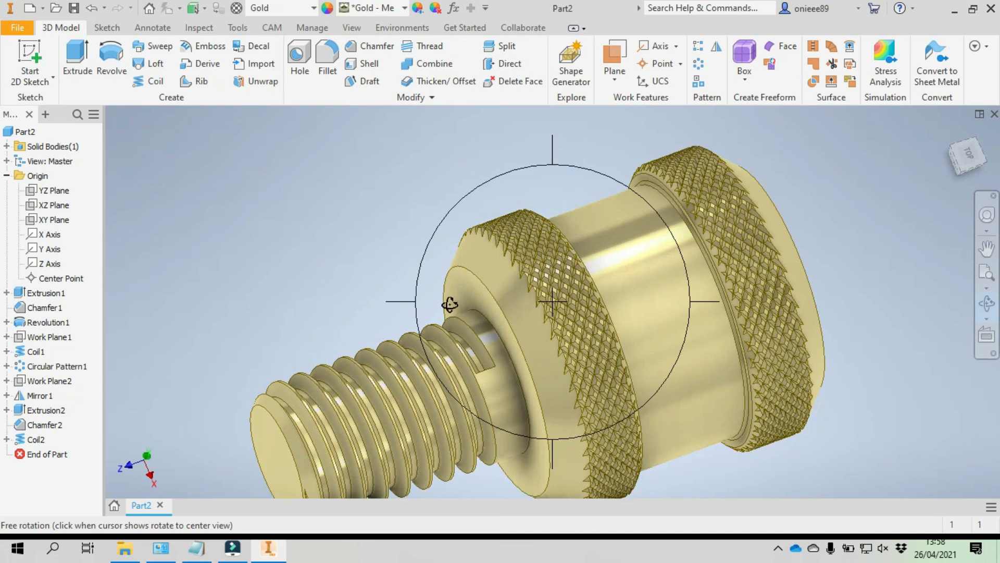
middle_click_drag(521, 246, 443, 240)
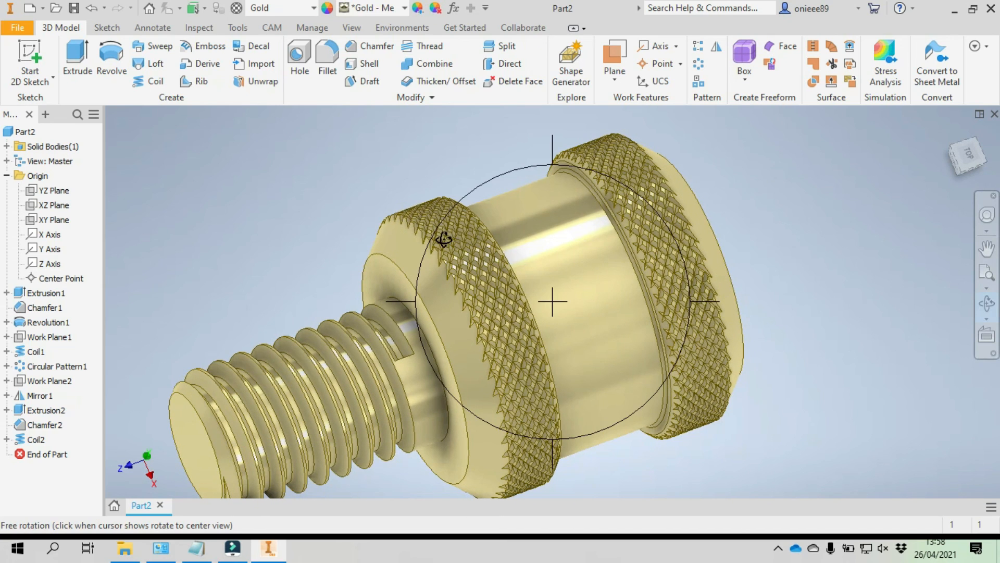
left_click(962, 168)
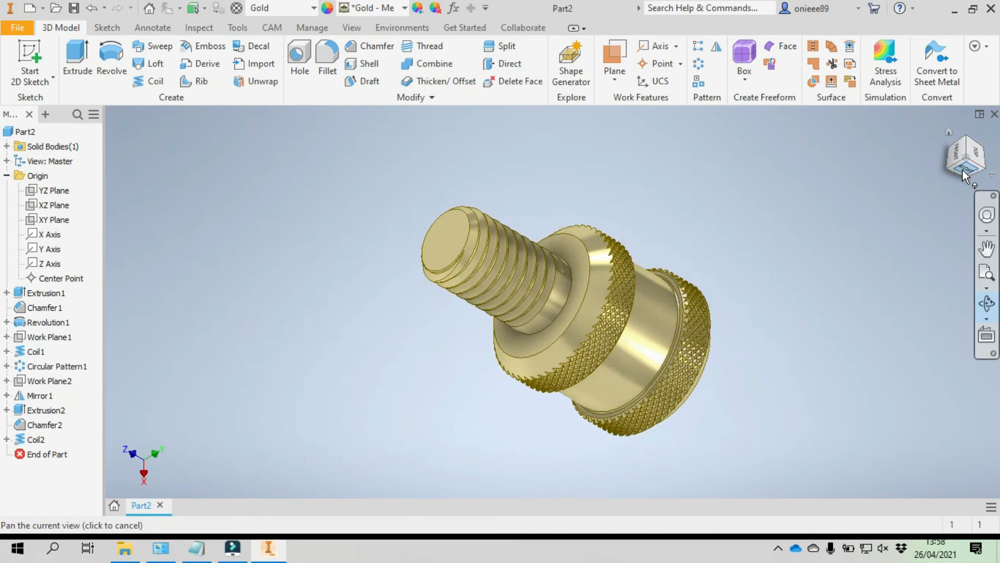
left_click(984, 170)
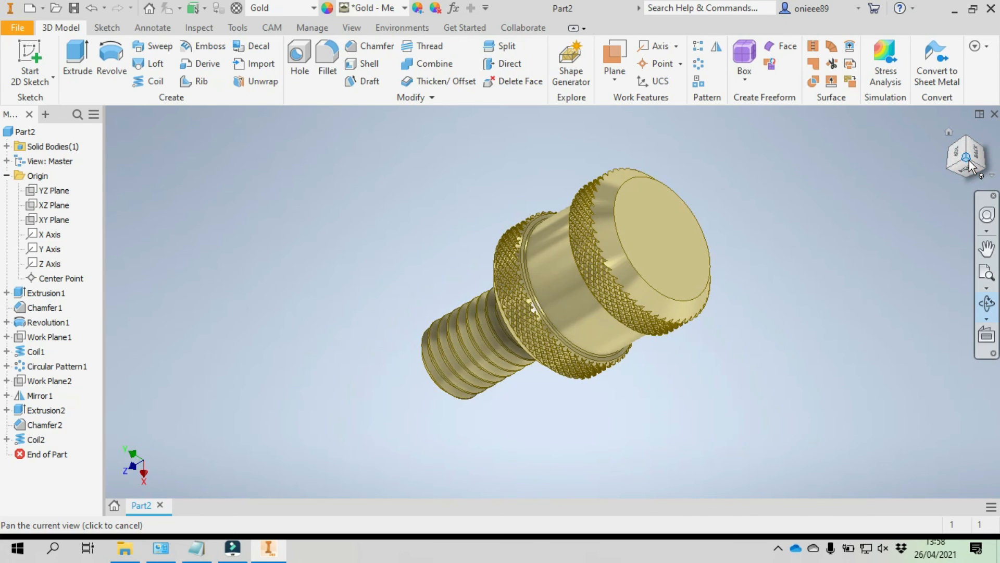
left_click(950, 169)
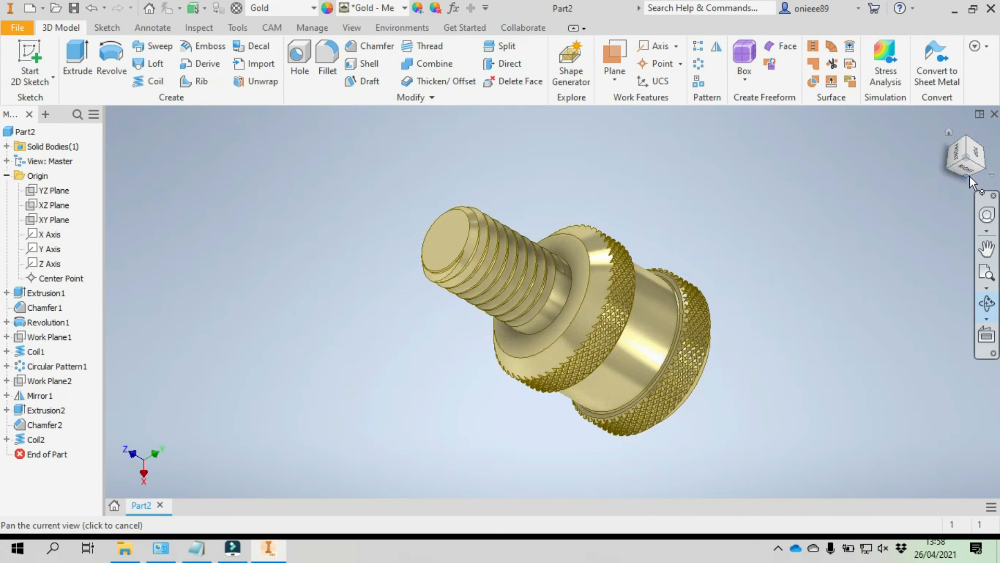
left_click(987, 171)
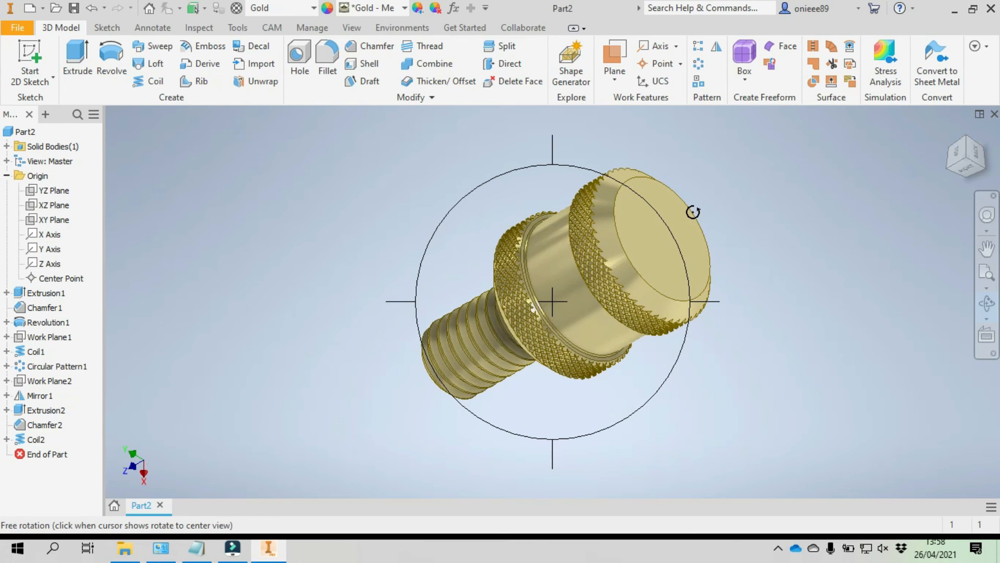
left_click_drag(657, 240, 716, 188)
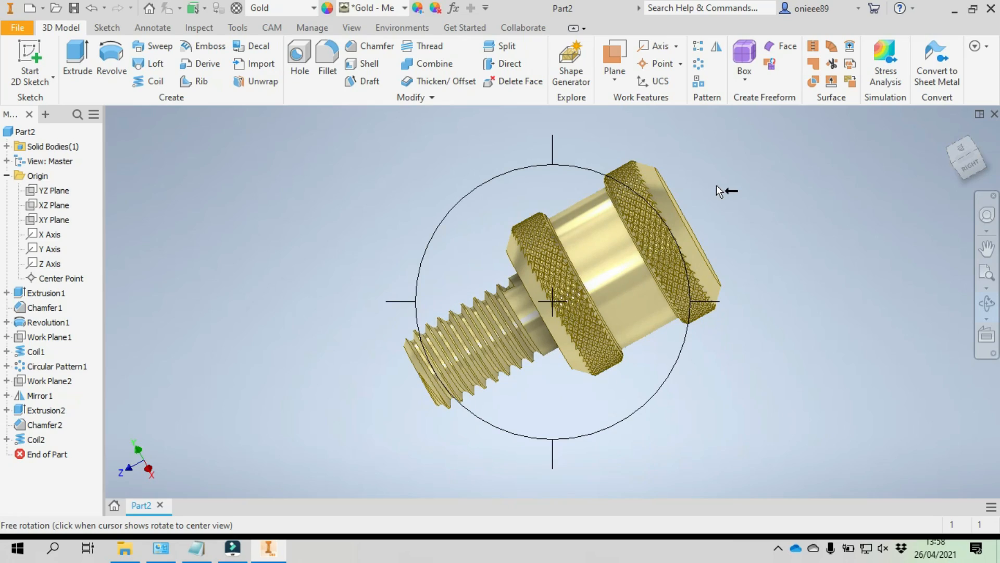